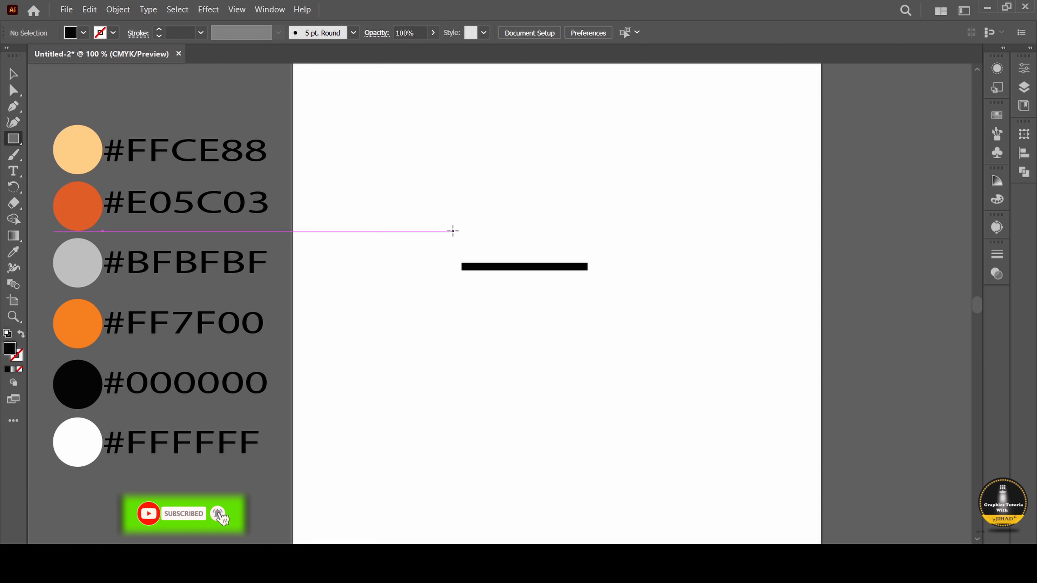
# - Draw a narrow upright black rectangle over the horizontal bar's left end and rotate it so its upper end leans outward
pyautogui.moveTo(459, 228); pyautogui.dragTo(471, 274)
pyautogui.click(13, 73)
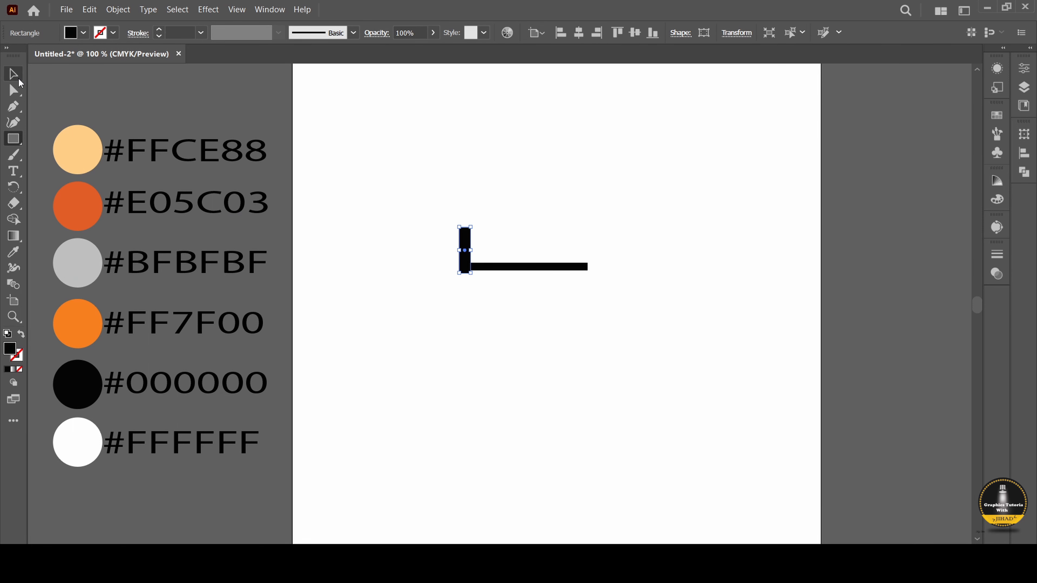
pyautogui.scroll(1, 441, 253)
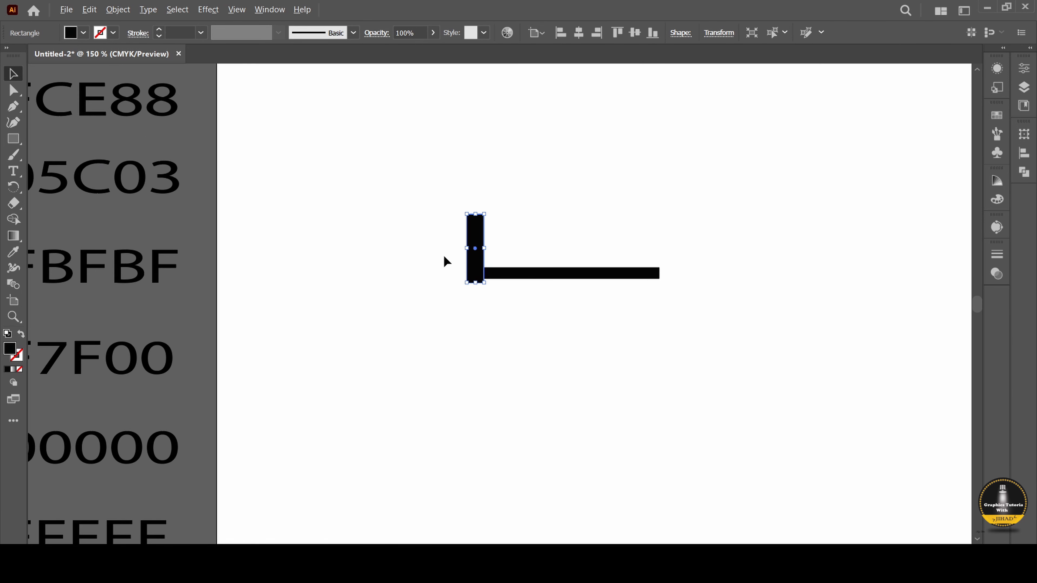
pyautogui.scroll(1, 445, 260)
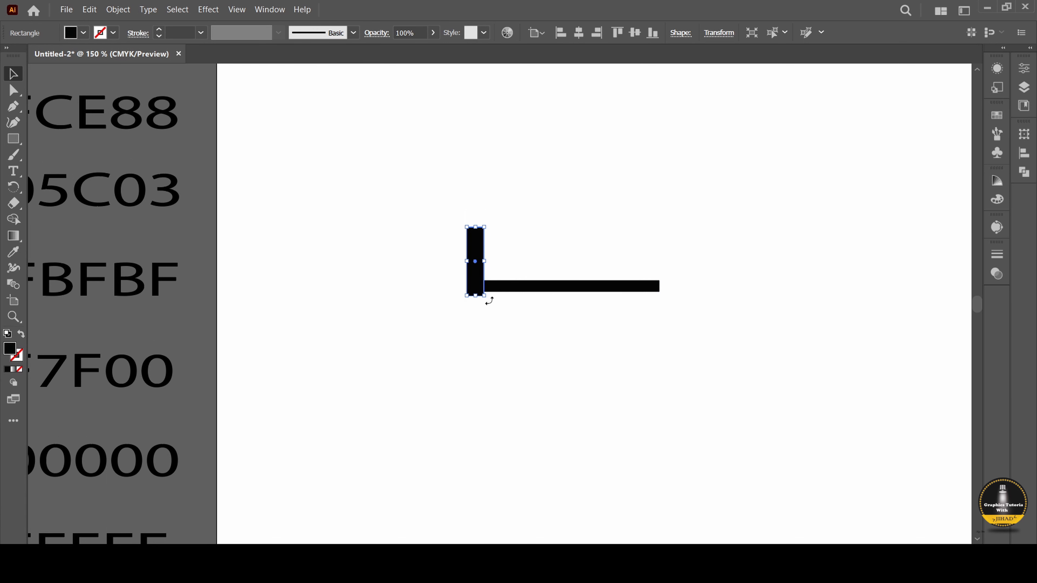
pyautogui.moveTo(488, 298); pyautogui.dragTo(500, 297)
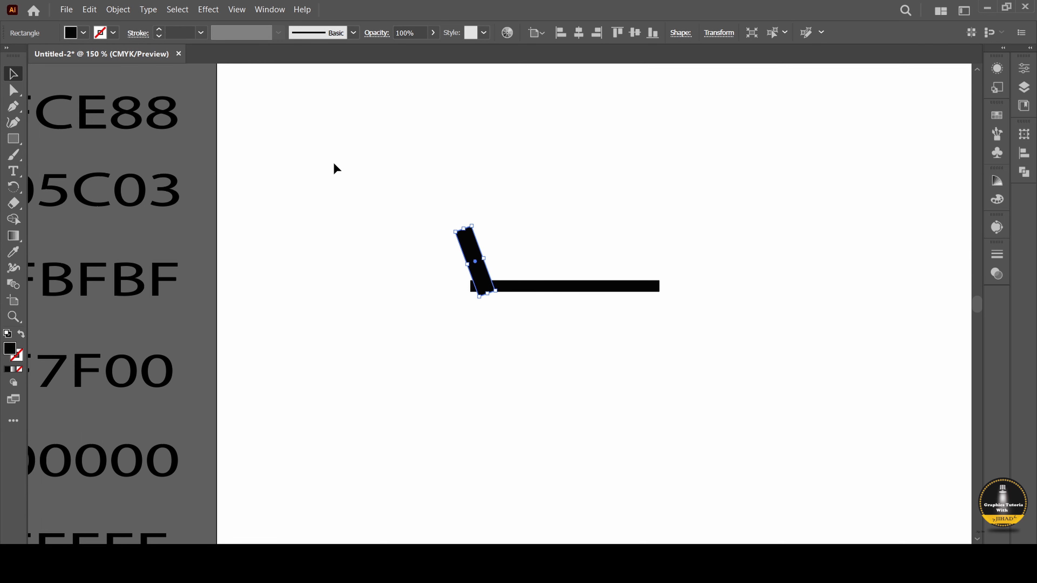
# - Align the two bars by their bottom edges and merge them with the Shape Builder, leaving out the stub outside the bend
pyautogui.moveTo(405, 194); pyautogui.dragTo(627, 330)
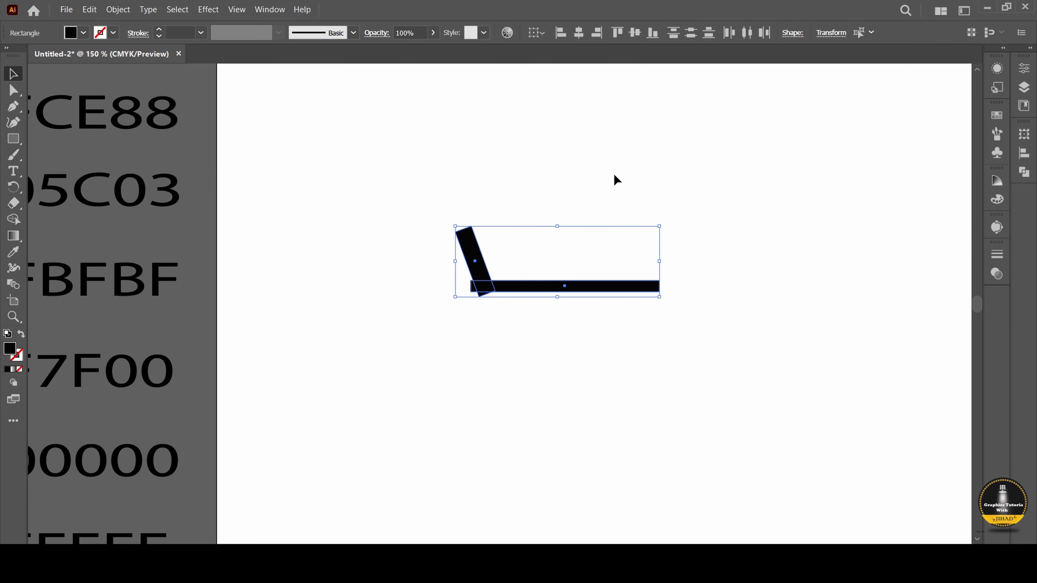
pyautogui.click(653, 33)
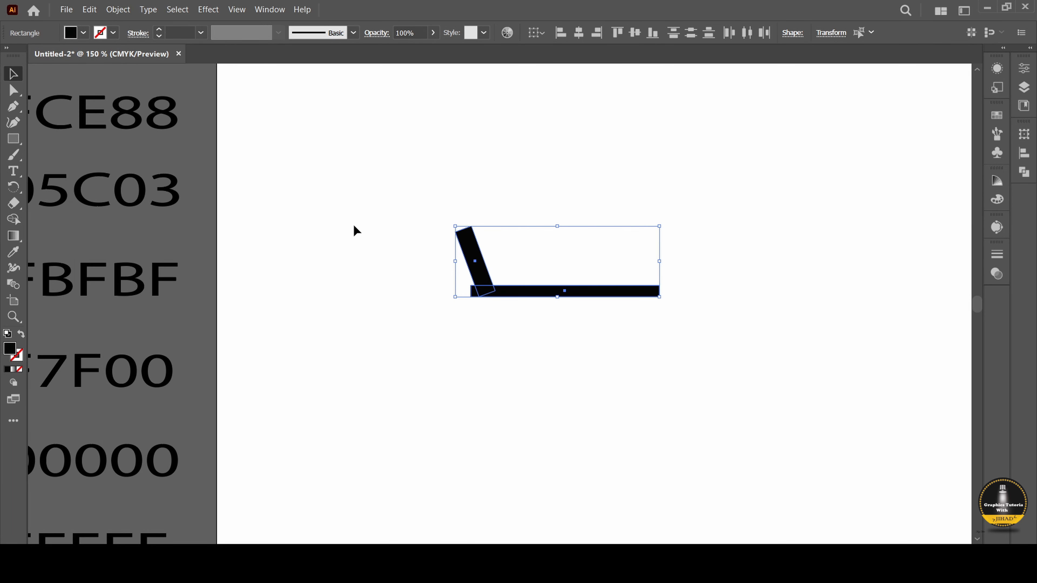
pyautogui.click(12, 219)
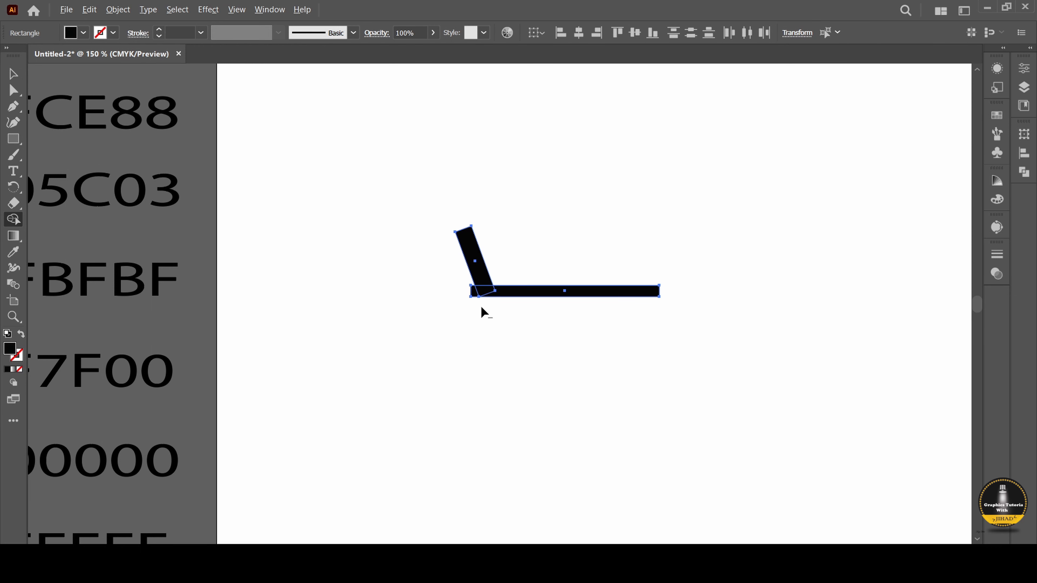
pyautogui.scroll(3, 481, 306)
pyautogui.moveTo(437, 246); pyautogui.dragTo(475, 296)
pyautogui.moveTo(478, 241)
pyautogui.mouseDown()
pyautogui.moveTo(505, 271)
pyautogui.moveTo(545, 274)
pyautogui.mouseUp()
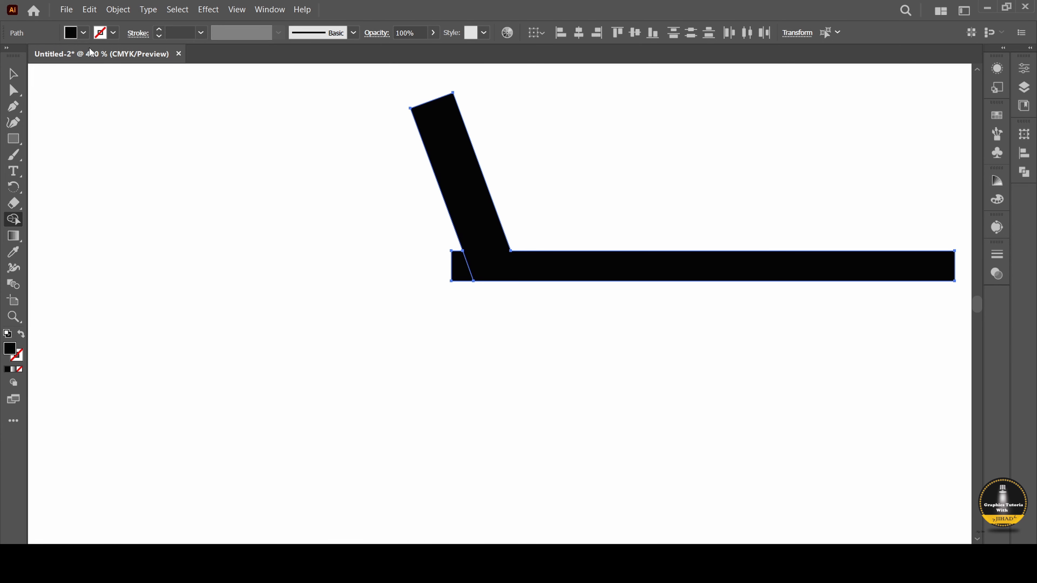
# - Delete the small leftover piece outside the bend of the merged profile
pyautogui.click(15, 95)
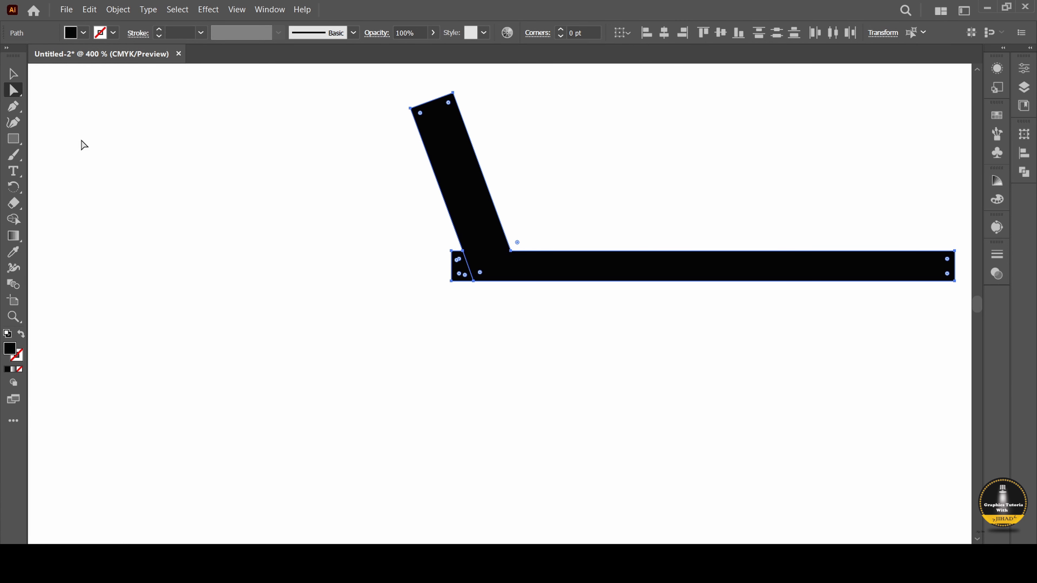
pyautogui.click(13, 74)
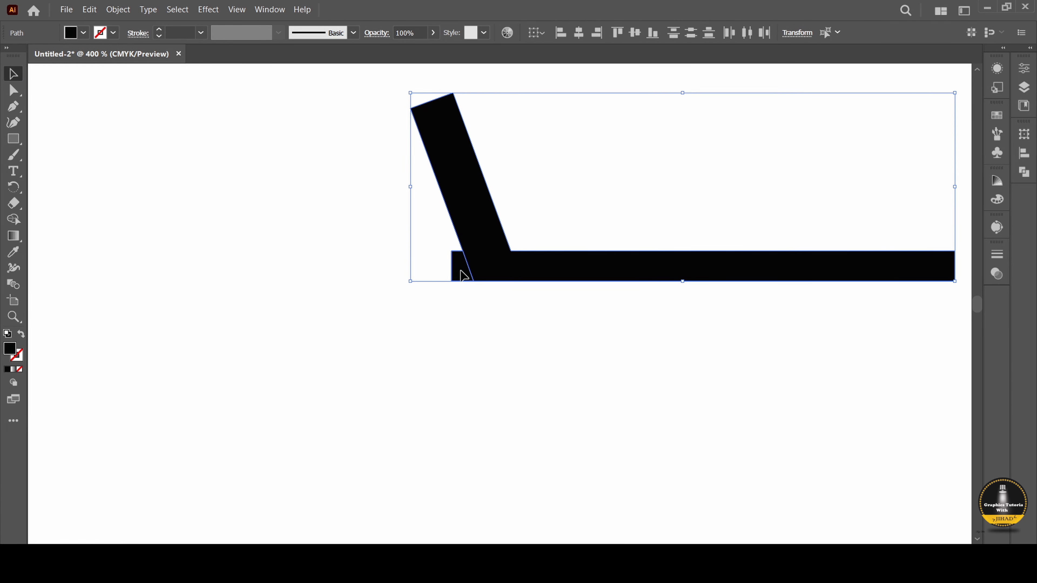
pyautogui.click(450, 310)
pyautogui.click(453, 278)
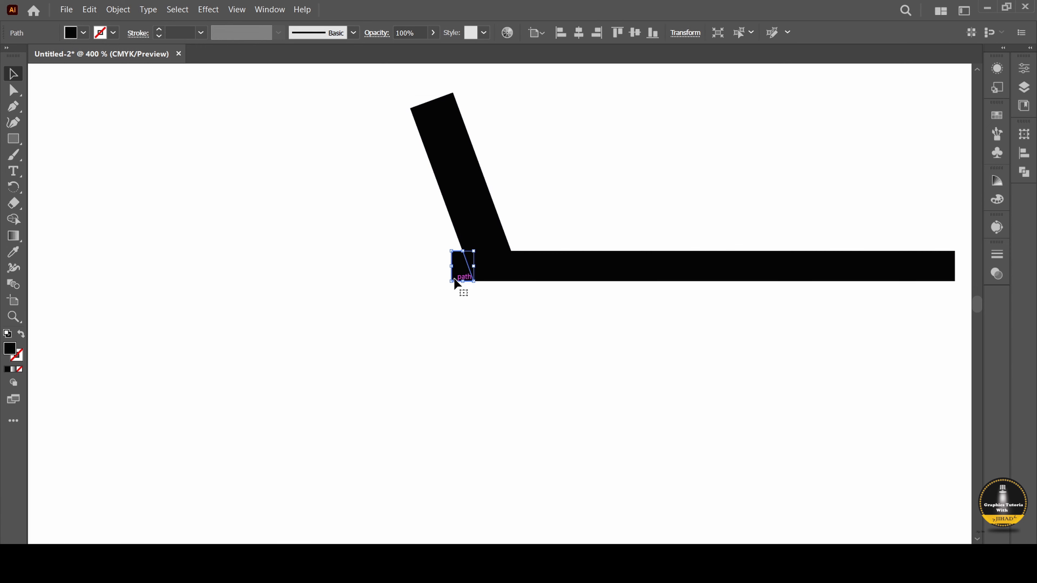
pyautogui.press('Delete')
# - Fully round the free upper end of the slanted arm with a corner radius of about 5.4 pt
pyautogui.click(14, 89)
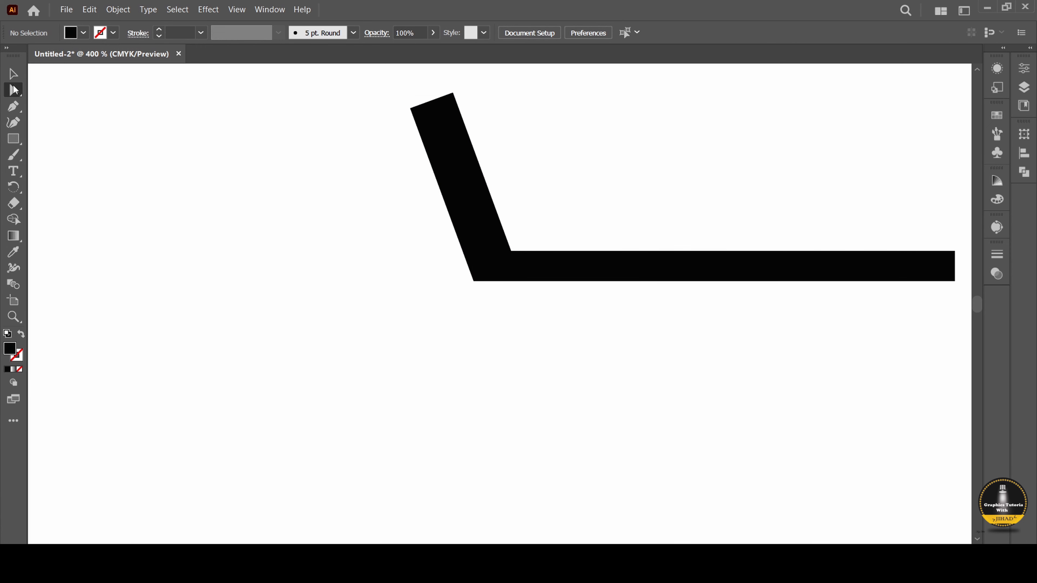
pyautogui.click(478, 214)
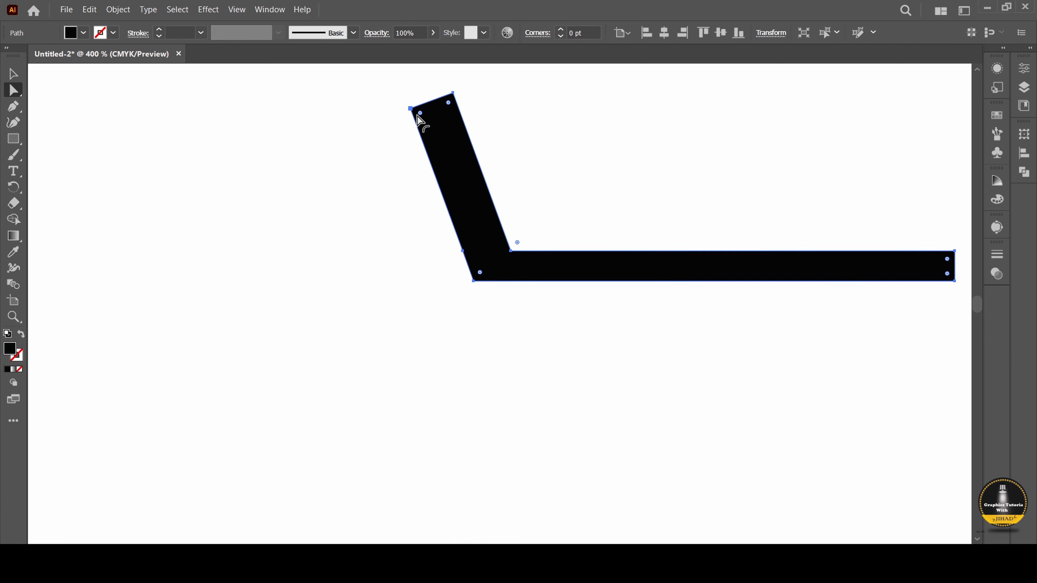
pyautogui.click(448, 104)
pyautogui.moveTo(448, 105); pyautogui.dragTo(461, 180)
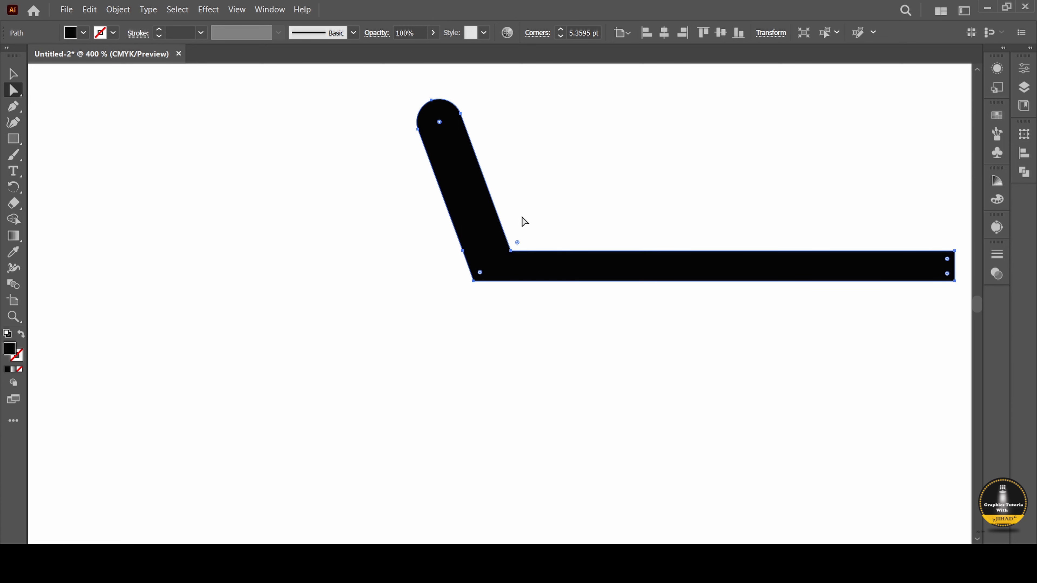
# - Round the inner and outer corners where the slanted arm meets the horizontal bar
pyautogui.click(529, 243)
pyautogui.click(511, 251)
pyautogui.moveTo(518, 243); pyautogui.dragTo(525, 233)
pyautogui.moveTo(480, 272); pyautogui.dragTo(494, 265)
pyautogui.click(562, 322)
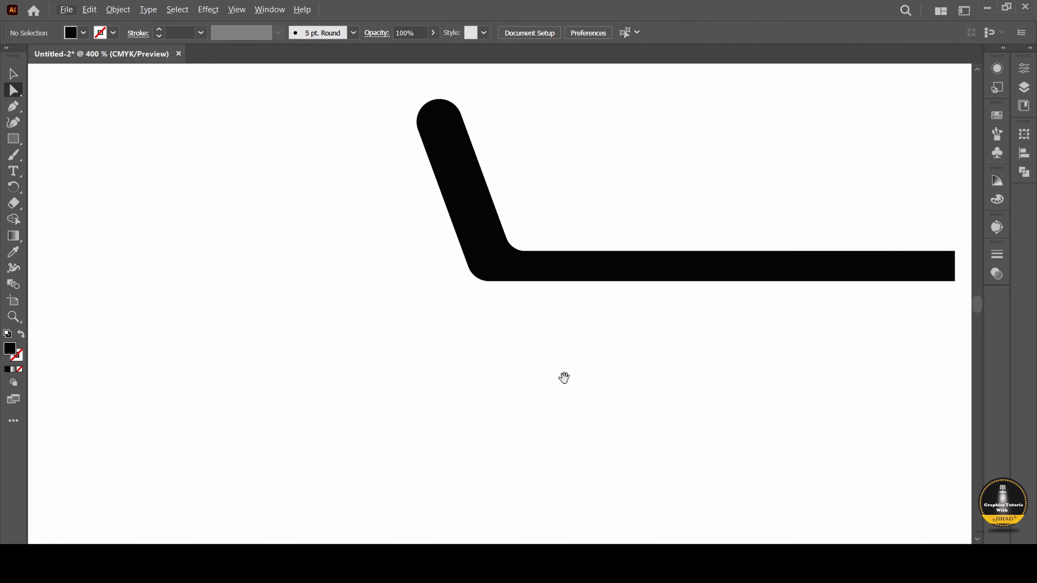
# - Apply a 3D Revolve of 360° to the bent profile, with the offset direction from the Right Edge
pyautogui.scroll(-1, 565, 380)
pyautogui.scroll(-4, 565, 383)
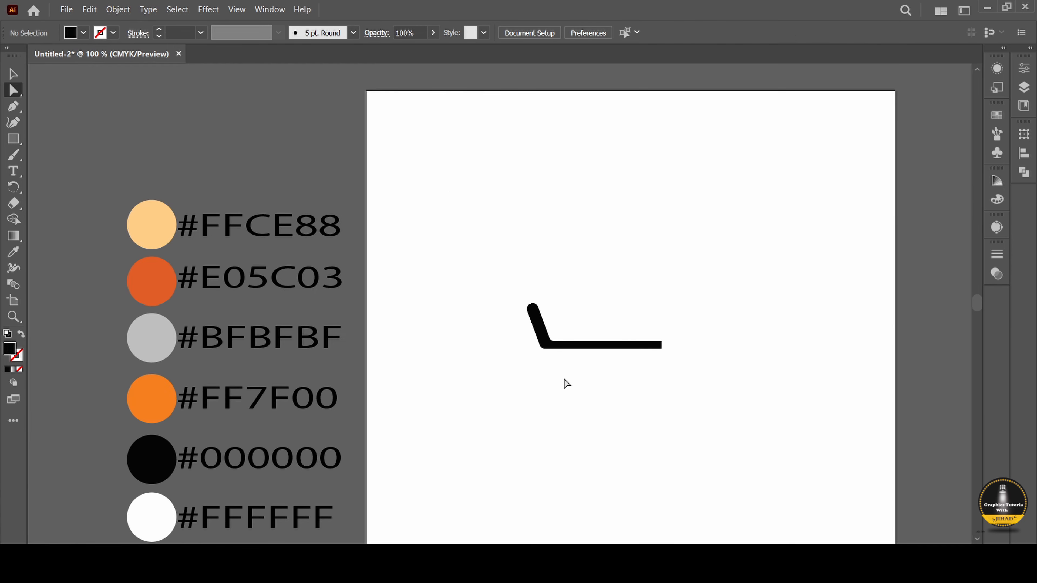
pyautogui.moveTo(499, 265); pyautogui.dragTo(629, 400)
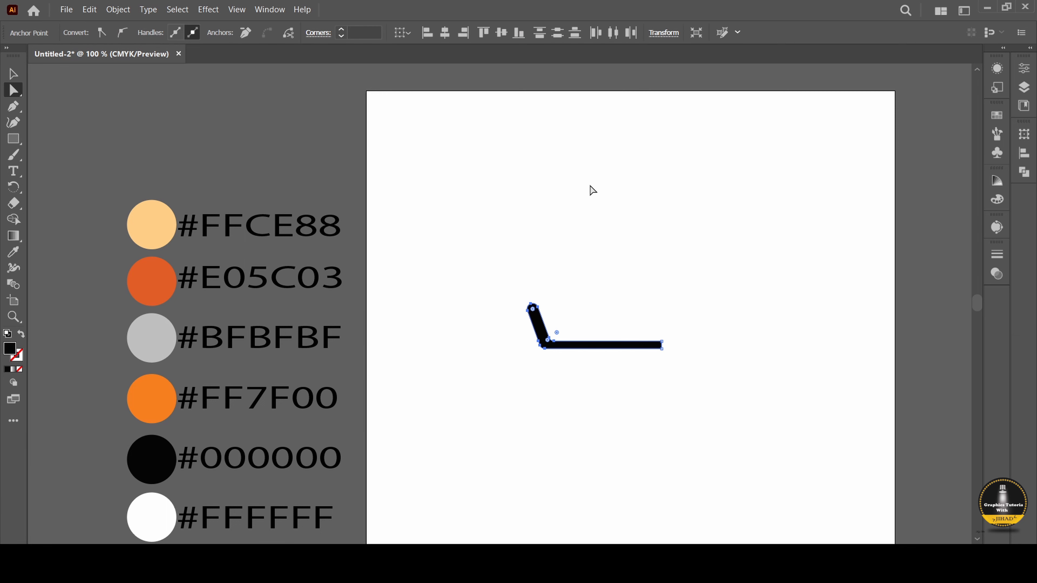
pyautogui.click(270, 9)
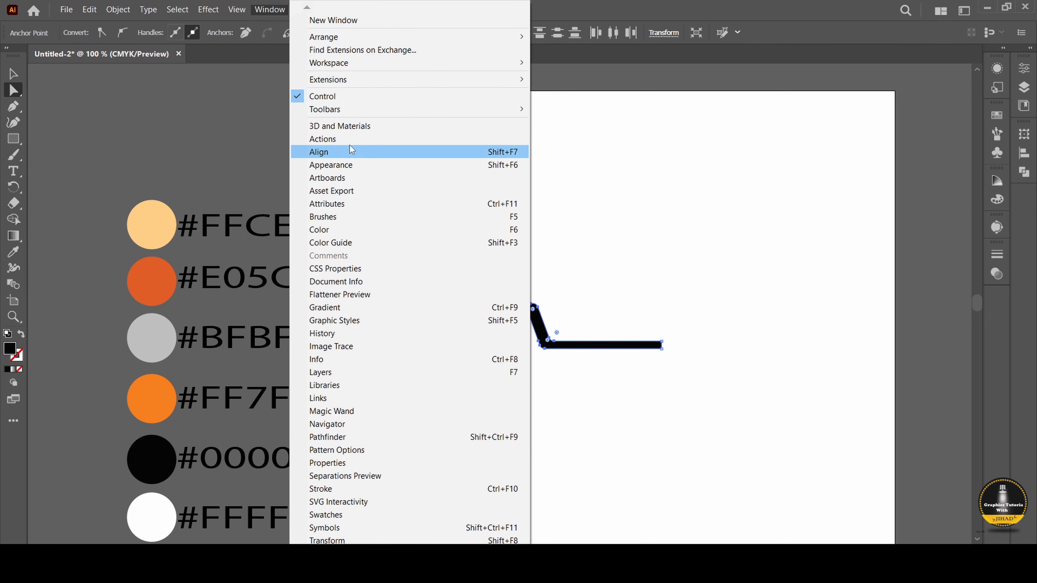
pyautogui.click(349, 127)
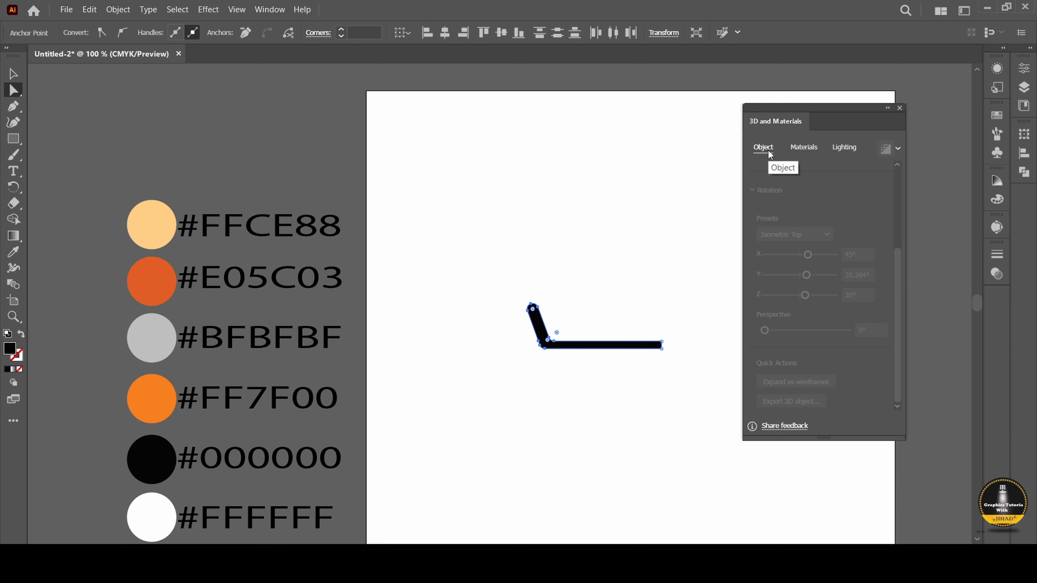
pyautogui.click(804, 148)
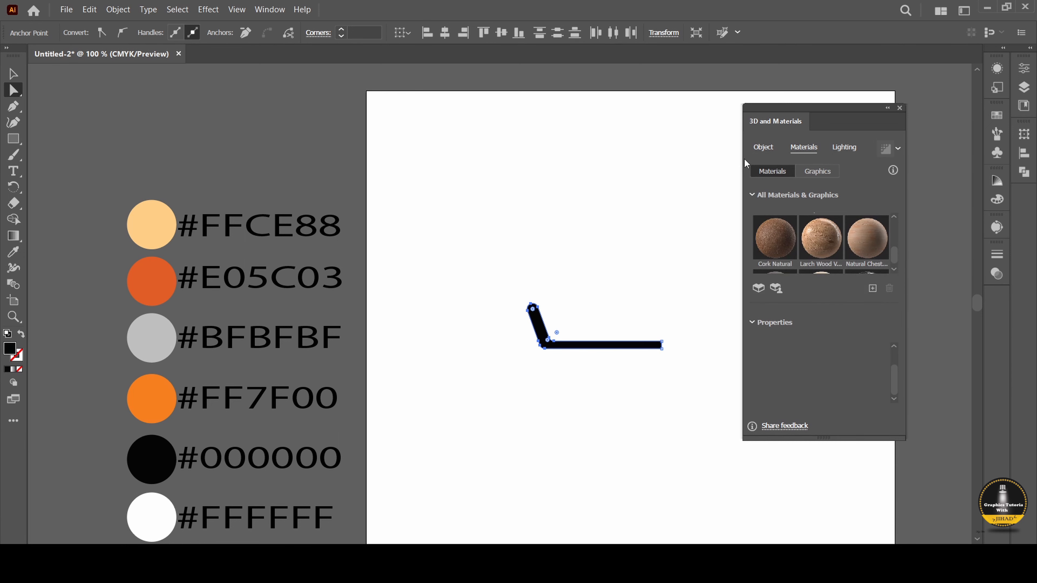
pyautogui.click(762, 148)
pyautogui.click(839, 204)
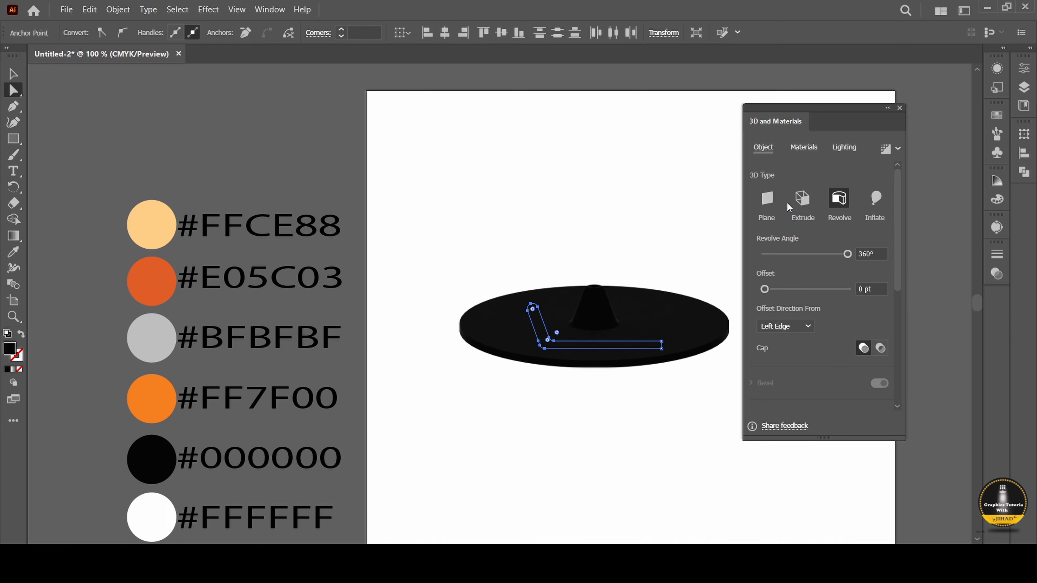
pyautogui.click(801, 326)
pyautogui.click(781, 357)
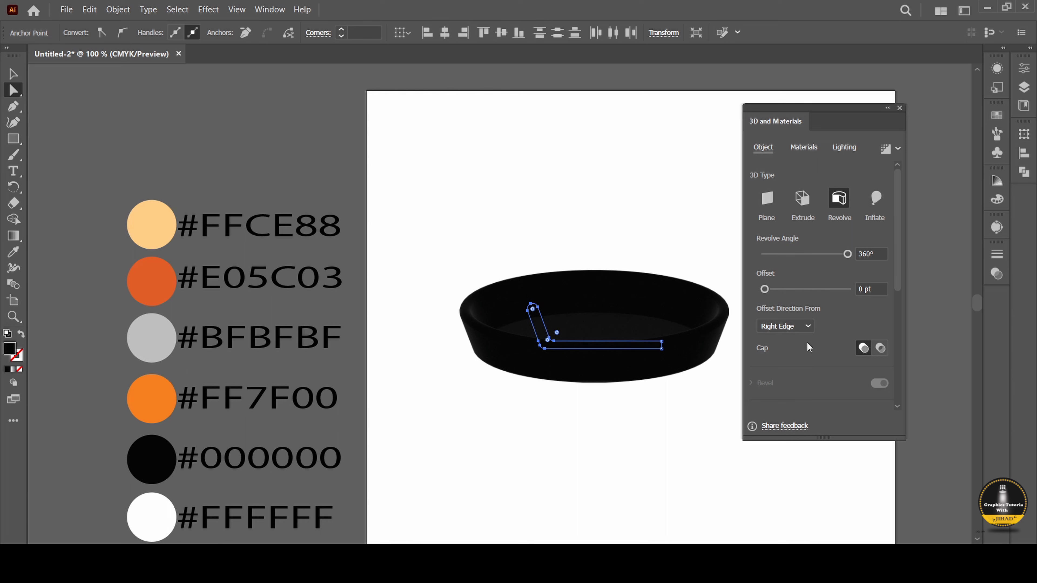
# - Set the revolved pan's rotation preset to Isometric Right, render it with ray tracing, and close the 3D settings
pyautogui.scroll(-4, 810, 348)
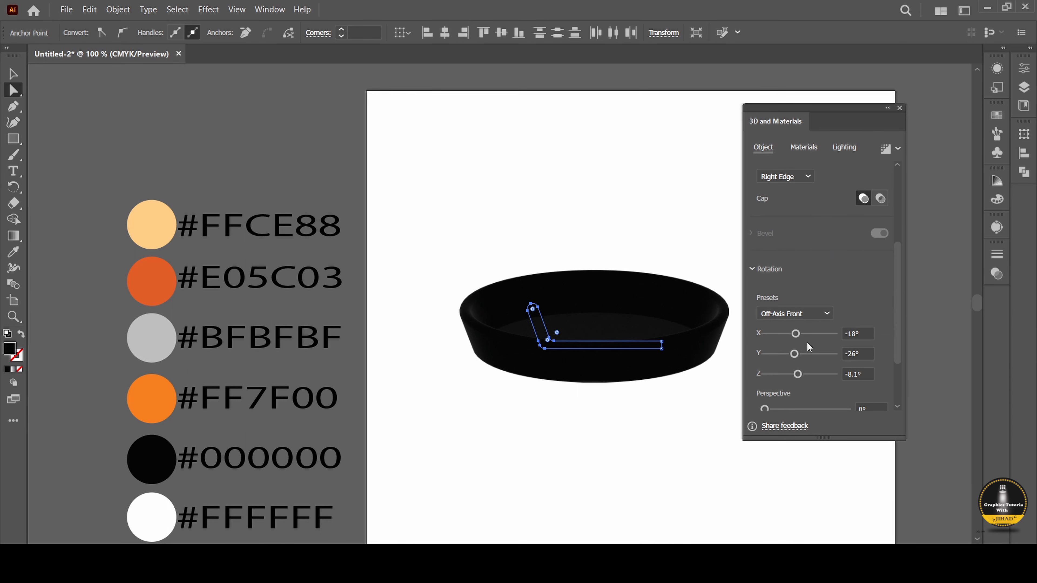
pyautogui.click(808, 317)
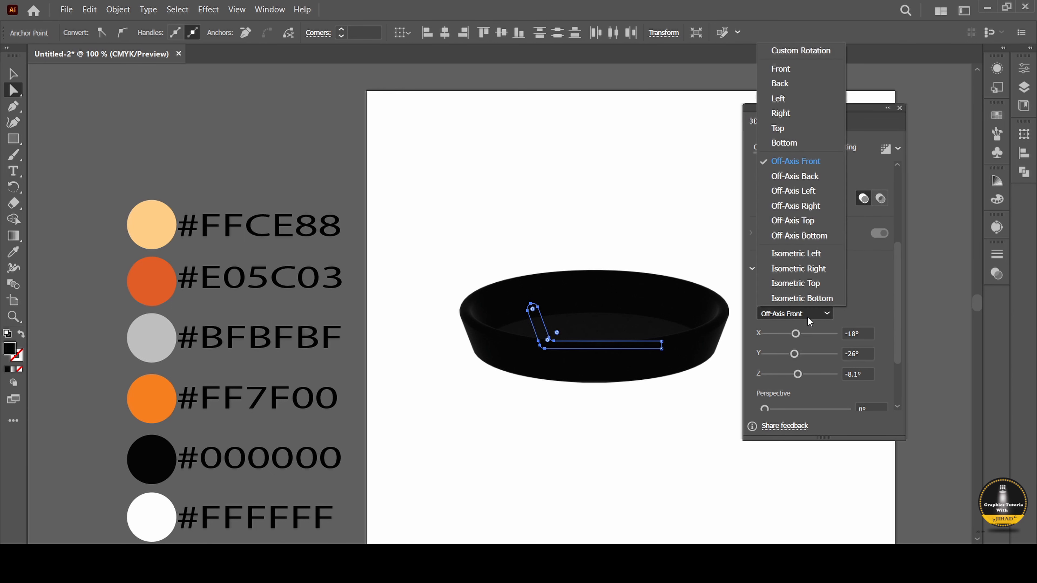
pyautogui.click(801, 271)
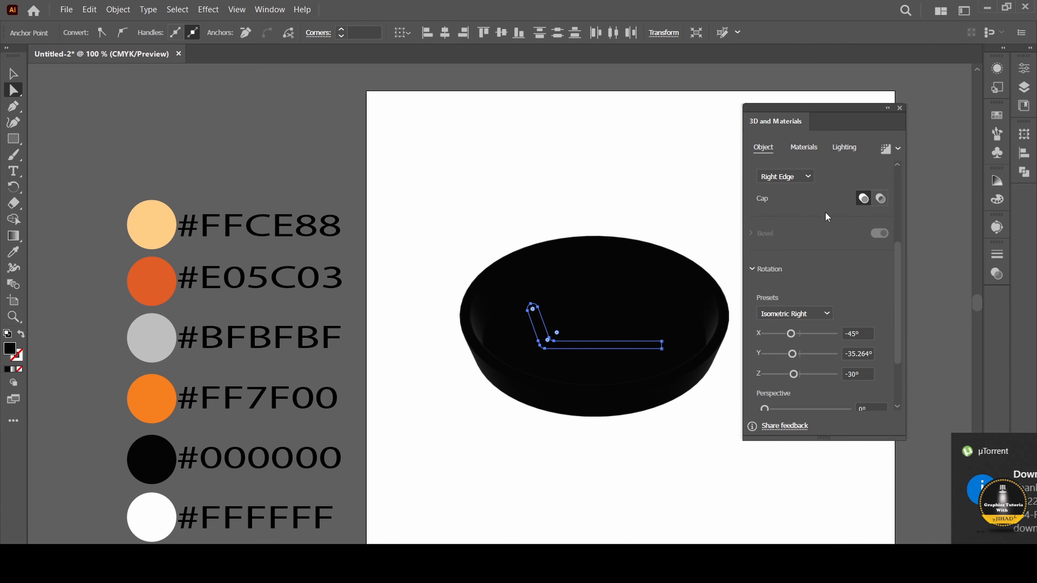
pyautogui.click(885, 149)
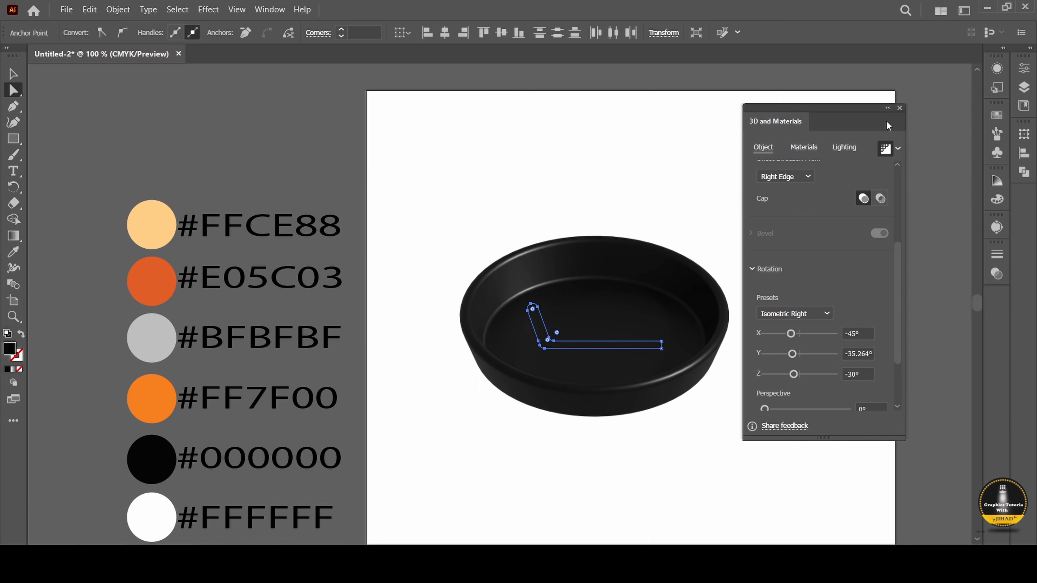
pyautogui.click(899, 109)
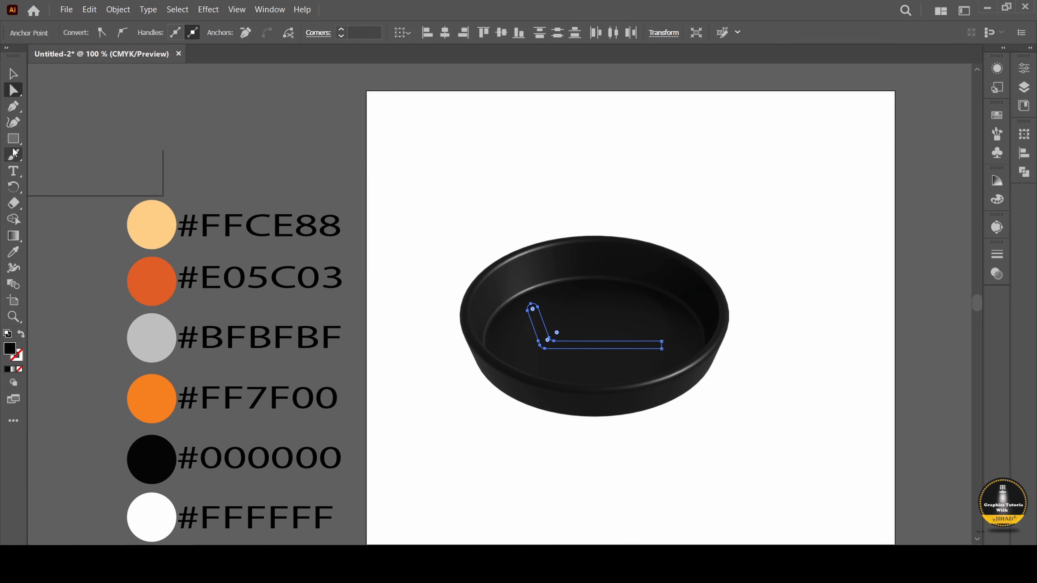
# - Draw a tall narrow black rectangle beside the pan and a smaller, thinner one just below it
pyautogui.press('m')
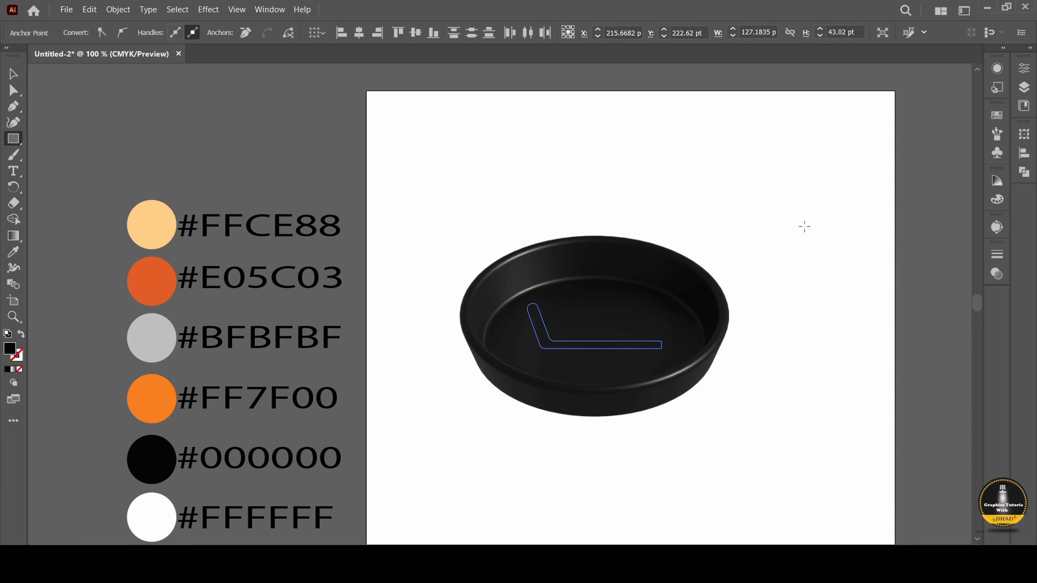
pyautogui.moveTo(774, 202); pyautogui.dragTo(786, 313)
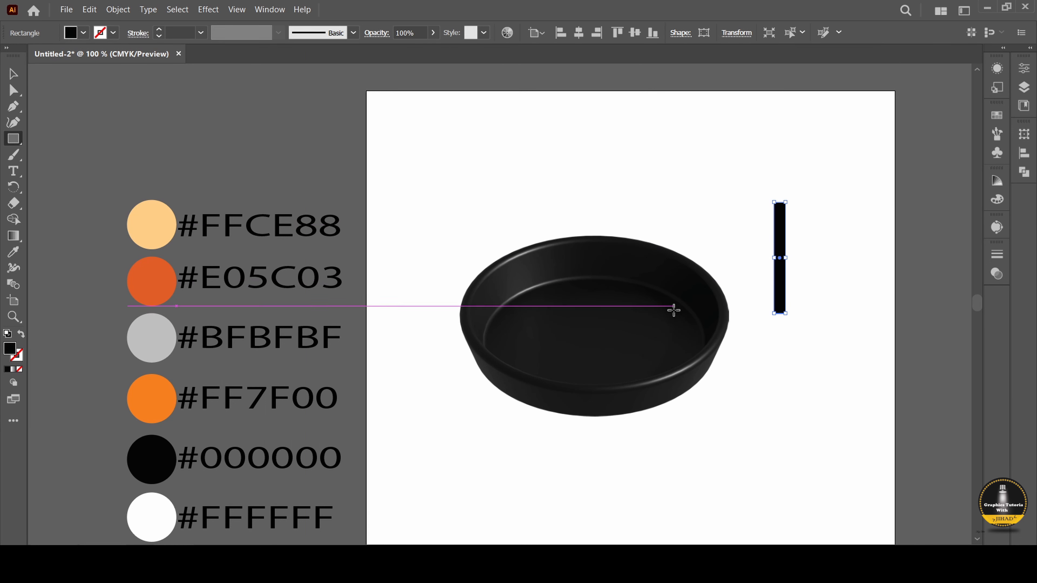
pyautogui.scroll(1, 832, 316)
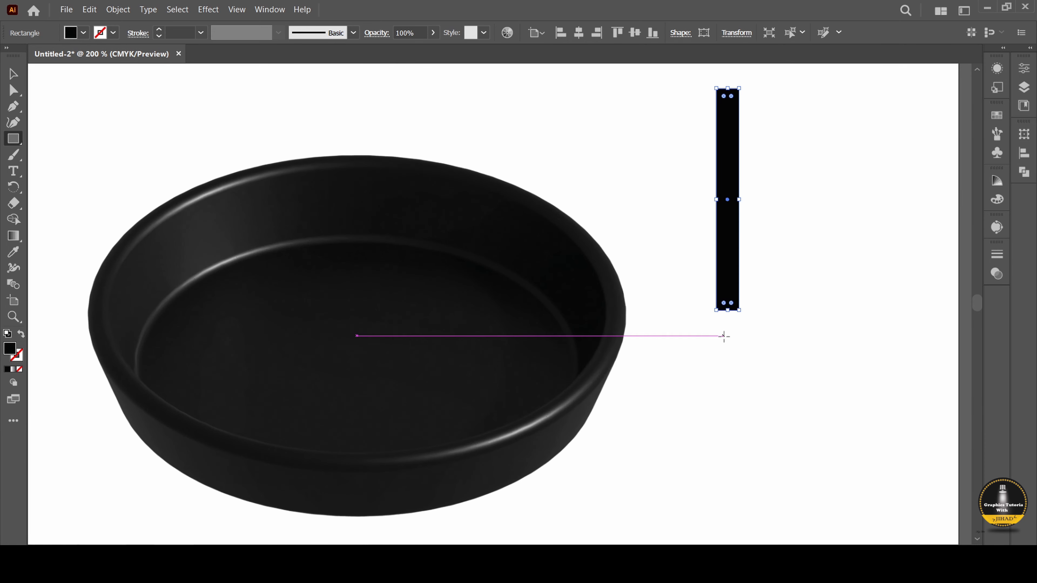
pyautogui.scroll(1, 725, 336)
pyautogui.moveTo(721, 315); pyautogui.dragTo(739, 385)
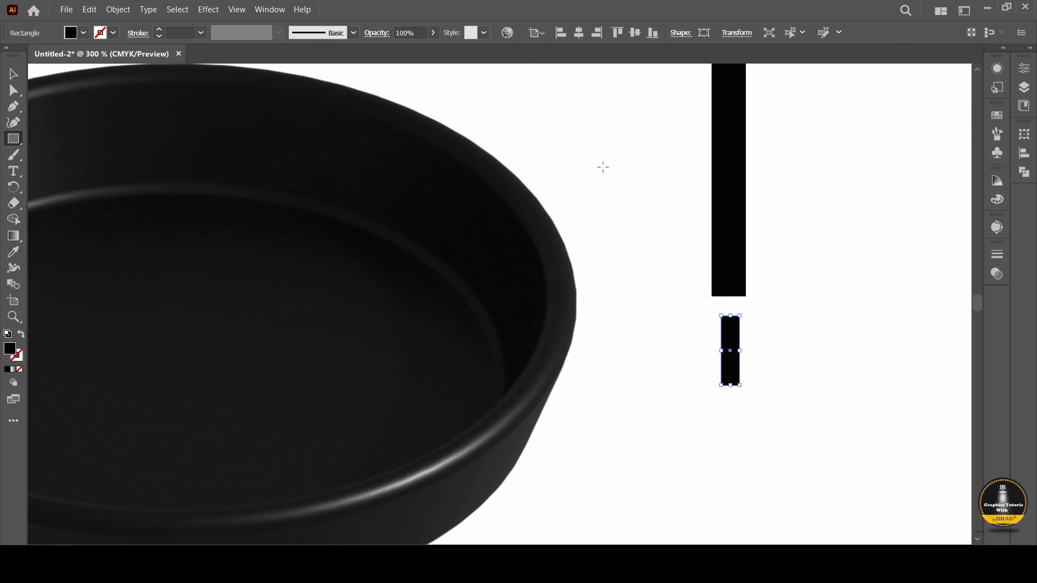
# - Round the tall rectangle's top-left corner to a radius of about 10.7 pt
pyautogui.click(13, 74)
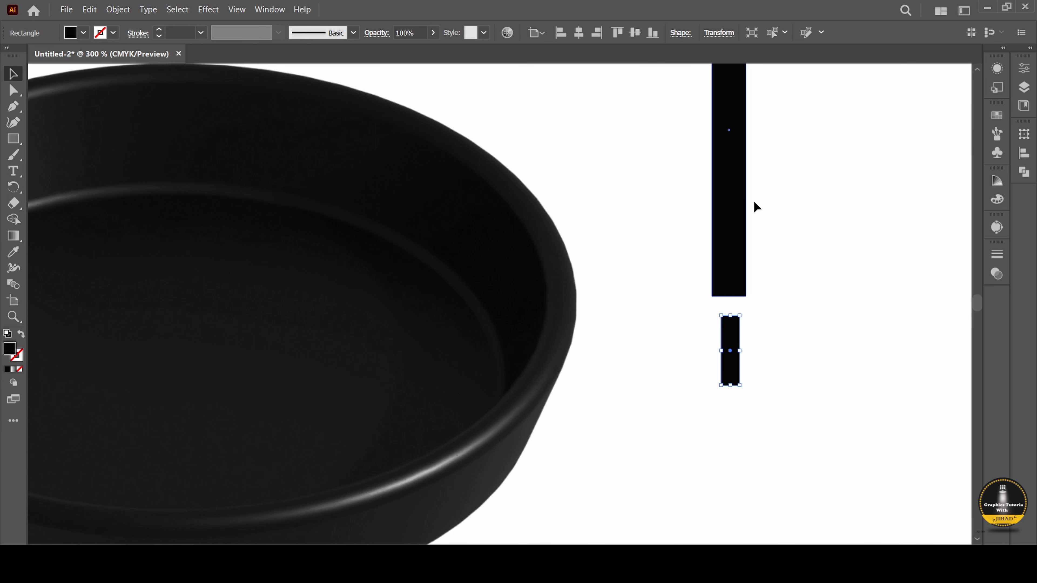
pyautogui.click(737, 187)
pyautogui.scroll(4, 737, 189)
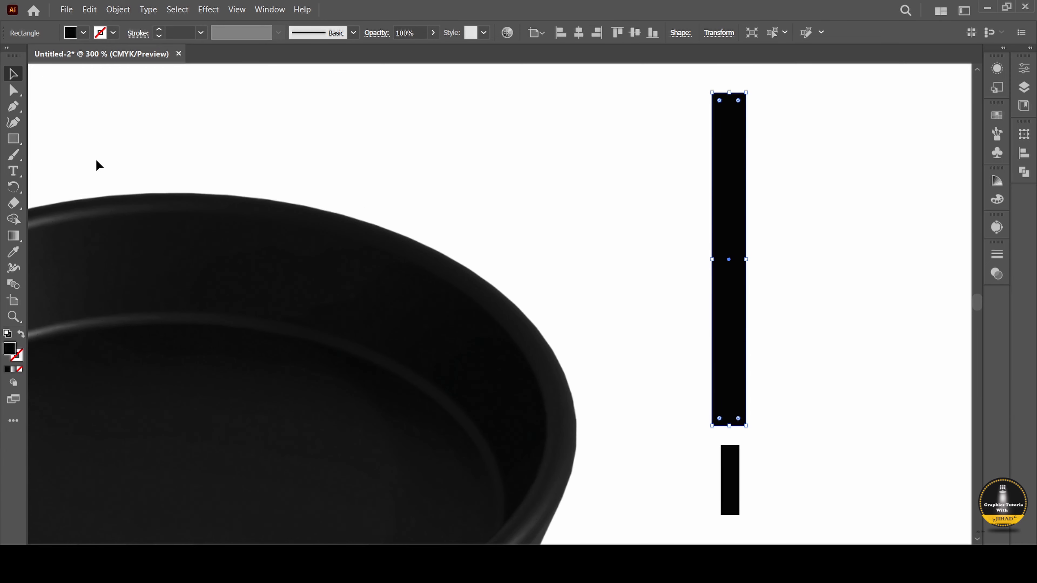
pyautogui.click(13, 90)
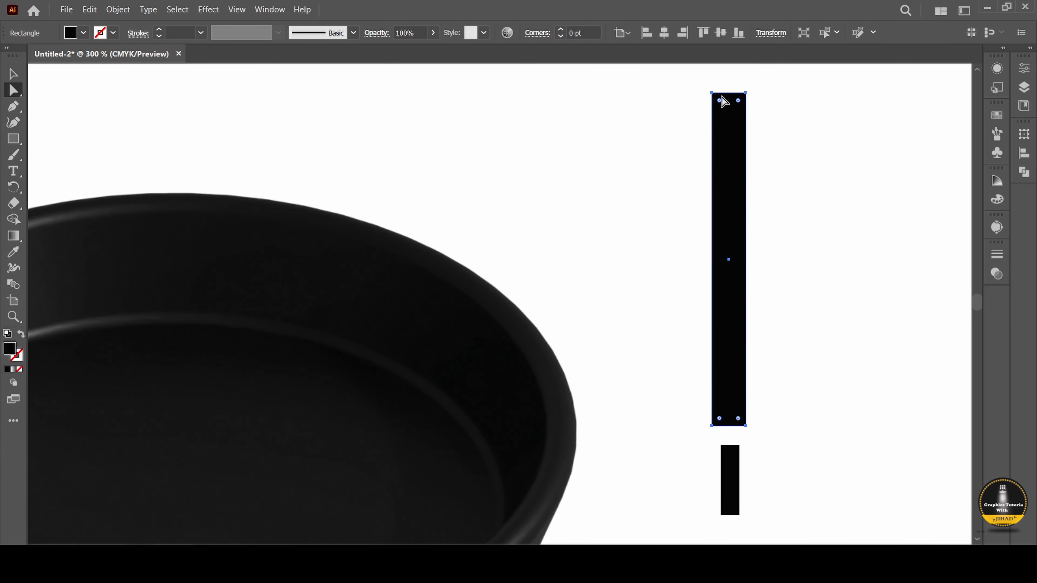
pyautogui.moveTo(719, 102); pyautogui.dragTo(765, 163)
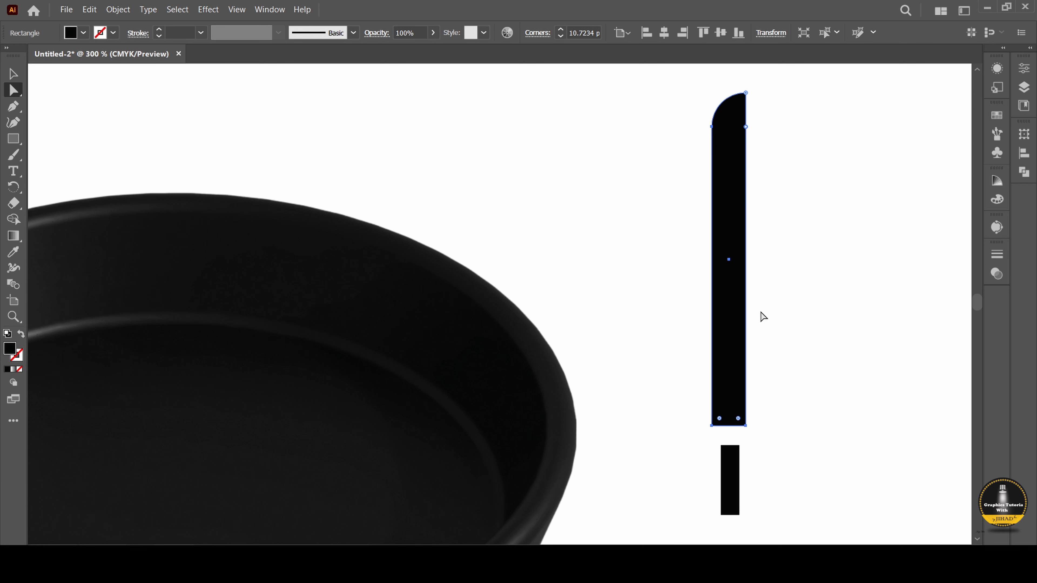
# - Fill the tall rounded shape with the orange sampled from the #E05C03 swatch, and deselect it
pyautogui.scroll(-1, 762, 313)
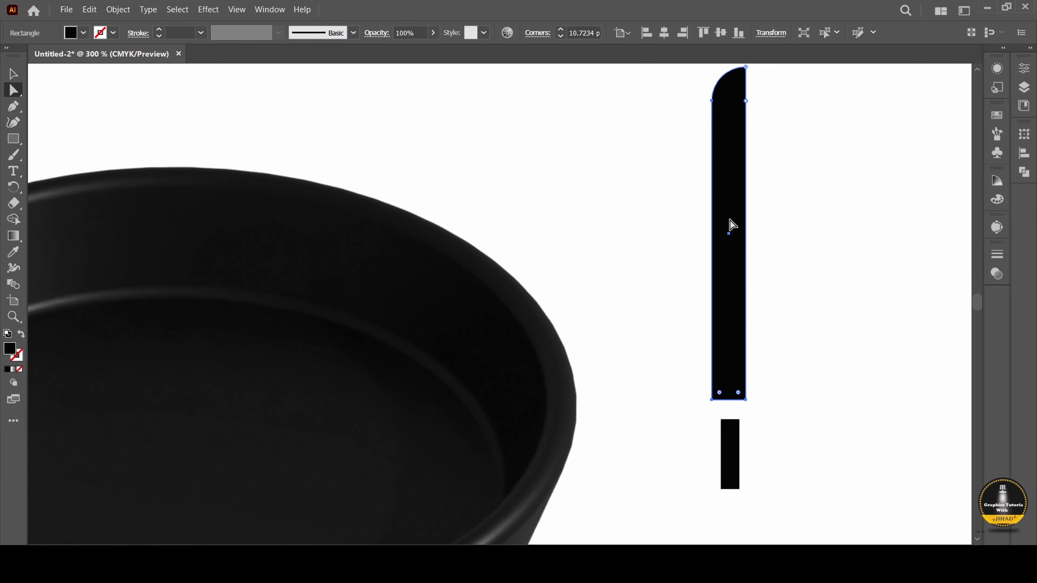
pyautogui.press('i')
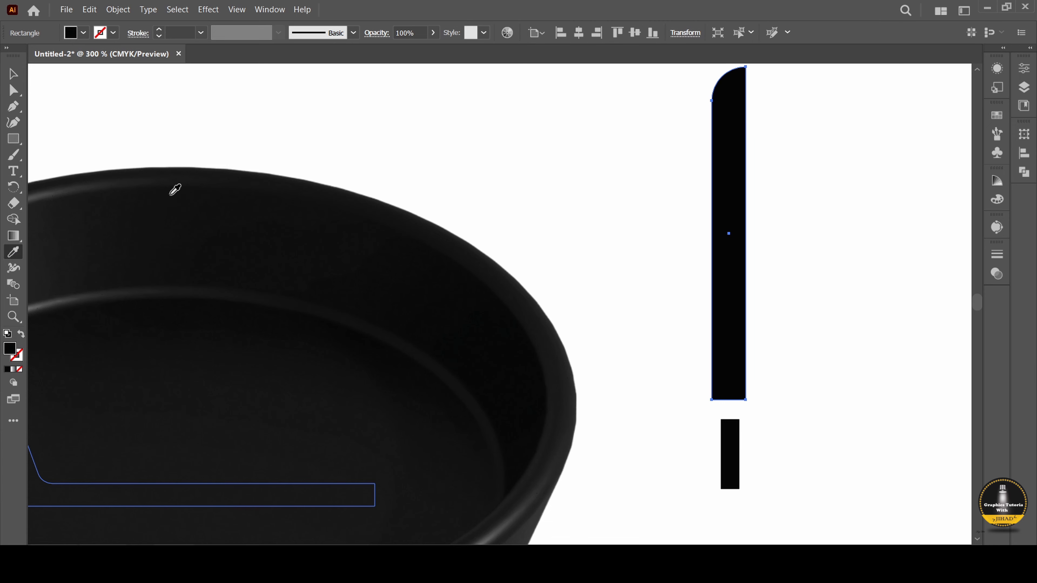
pyautogui.hotkey('ctrl', '1')
pyautogui.moveTo(232, 178); pyautogui.dragTo(586, 197)
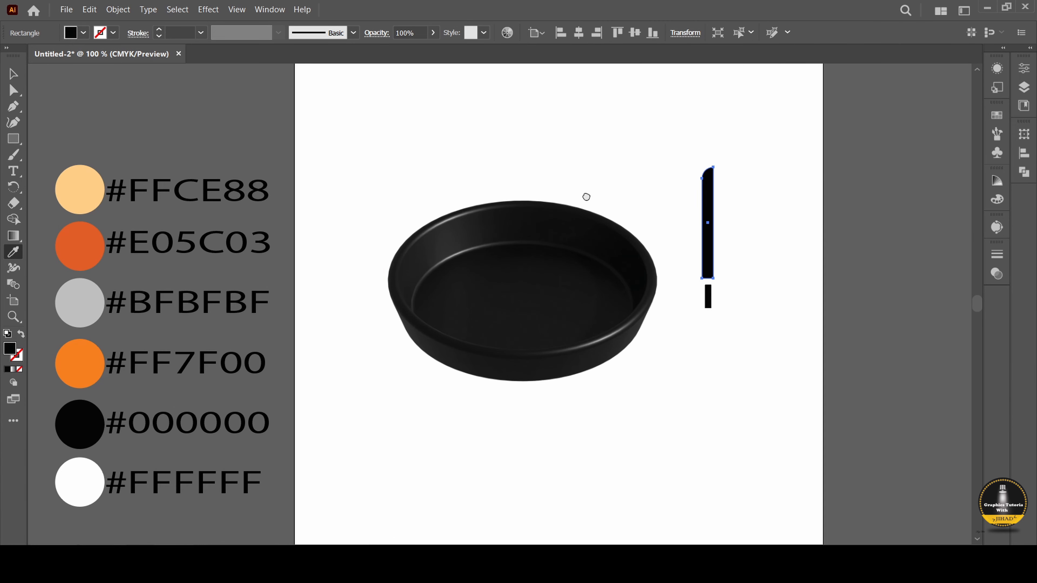
pyautogui.click(96, 239)
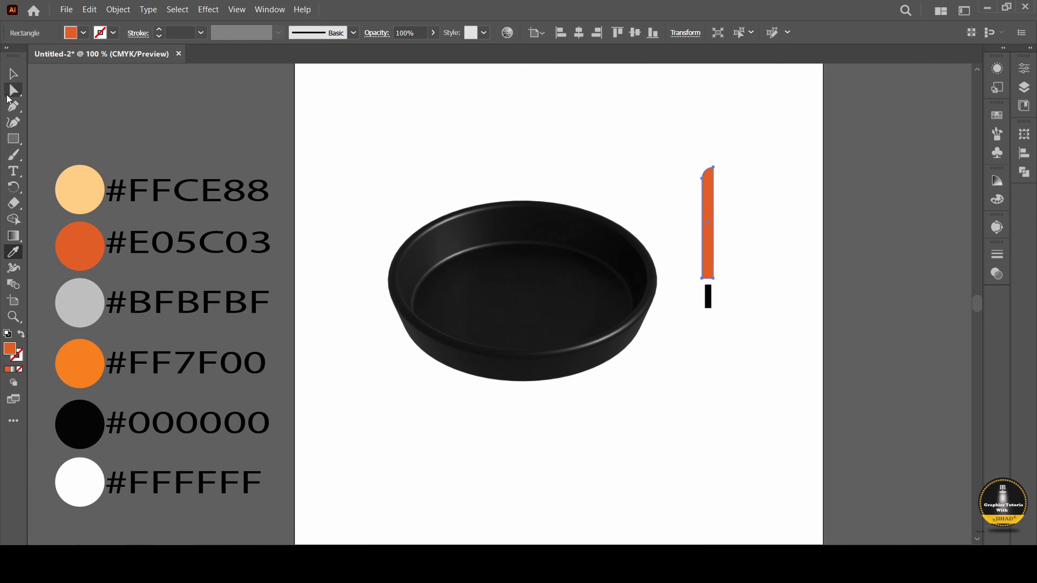
pyautogui.click(13, 74)
pyautogui.click(712, 330)
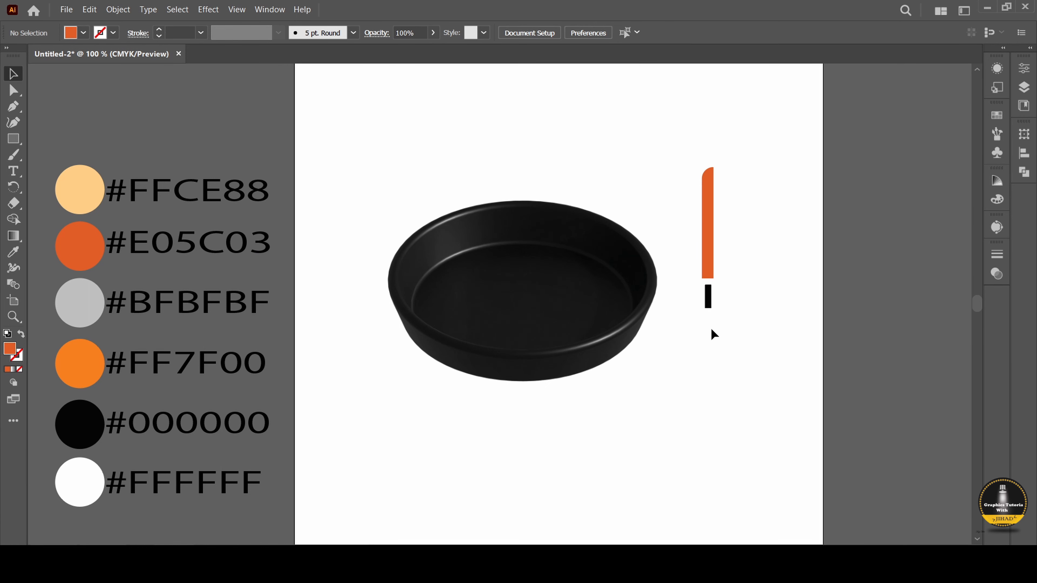
# - Fill the small rectangle below the orange shape with the grey sampled from the #BFBFBF swatch
pyautogui.click(708, 302)
pyautogui.press('i')
pyautogui.click(84, 298)
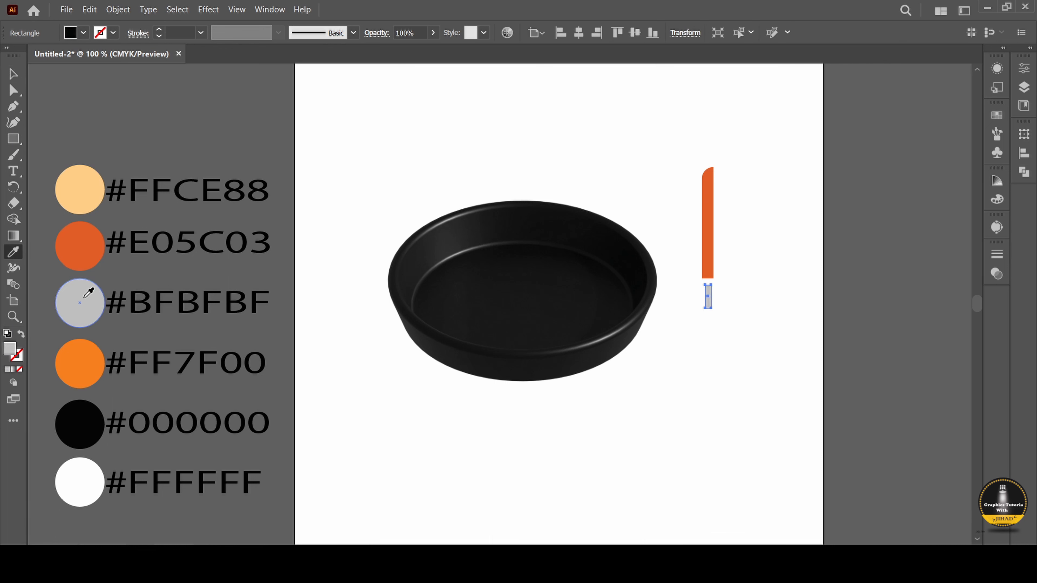
pyautogui.click(13, 74)
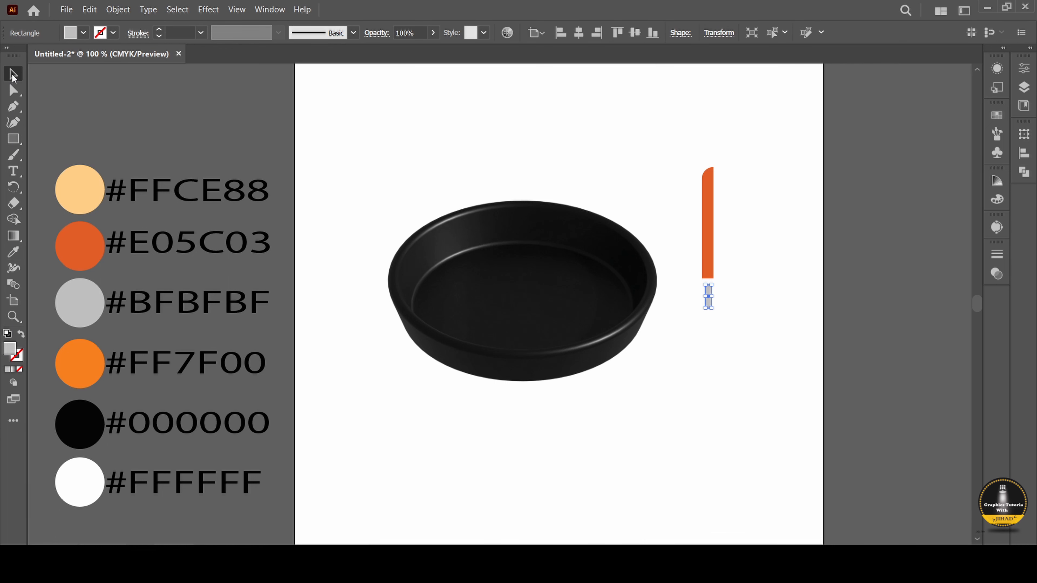
# - Move the orange shape up away from the grey rectangle and apply a 360° 3D Revolve with the offset direction from the Right Edge
pyautogui.moveTo(704, 247); pyautogui.dragTo(729, 219)
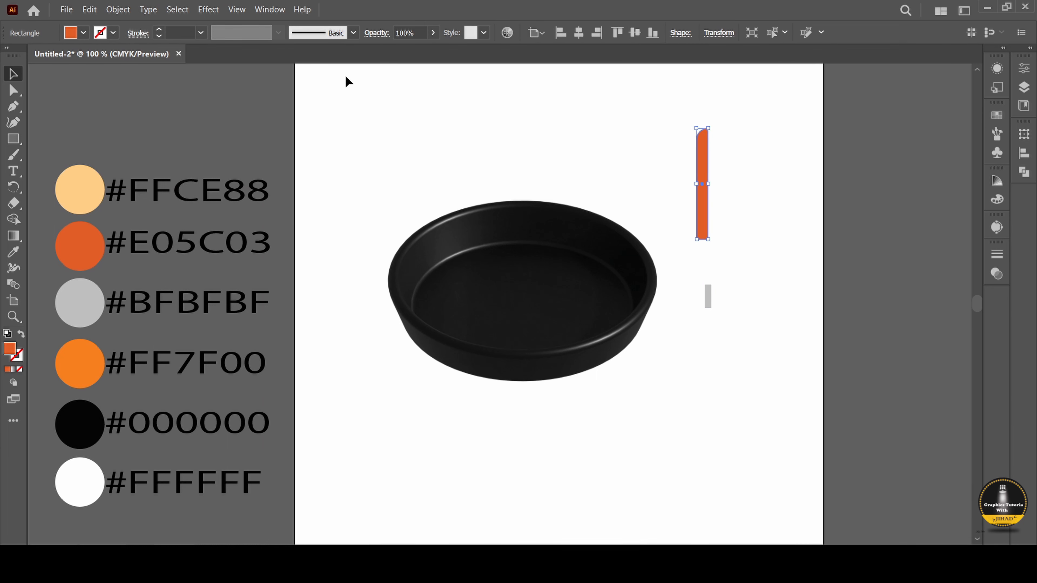
pyautogui.click(270, 10)
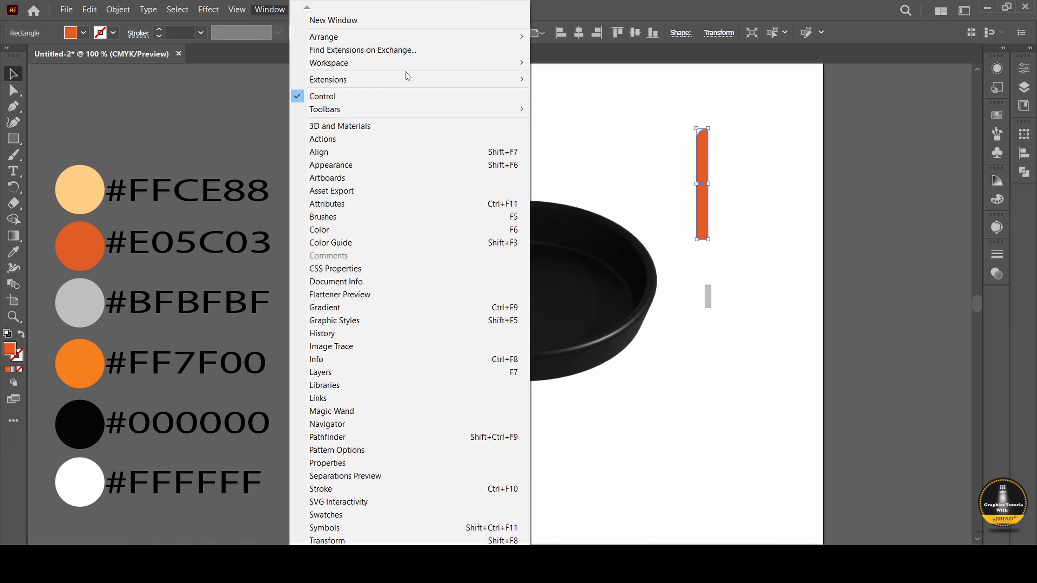
pyautogui.click(373, 125)
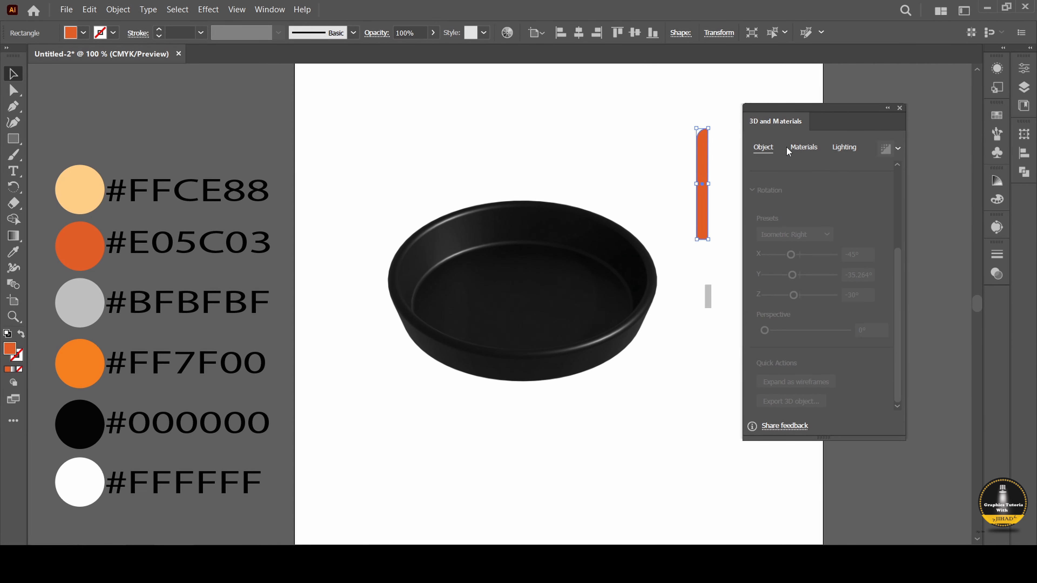
pyautogui.click(802, 147)
pyautogui.click(770, 148)
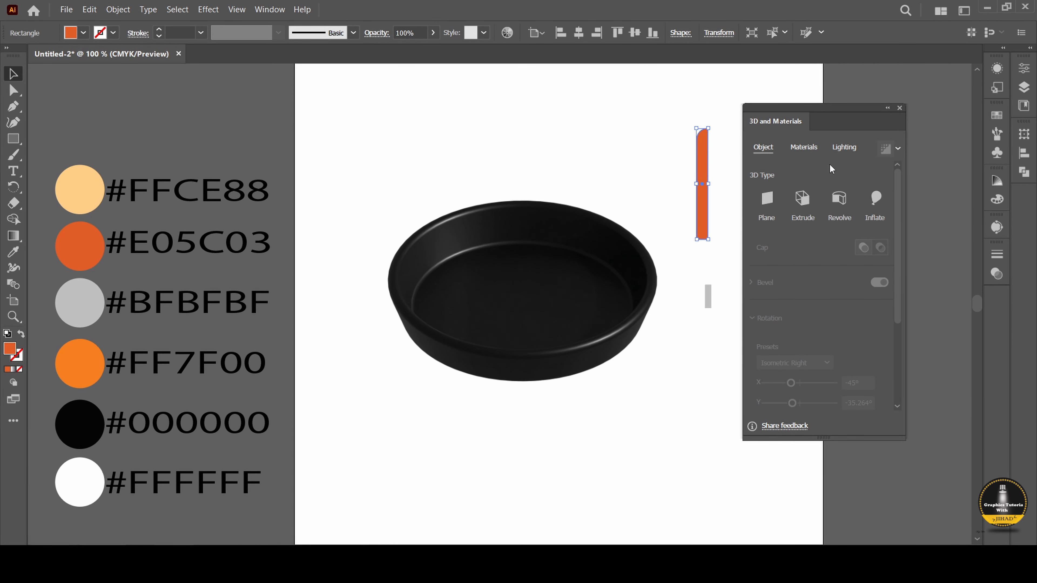
pyautogui.click(842, 203)
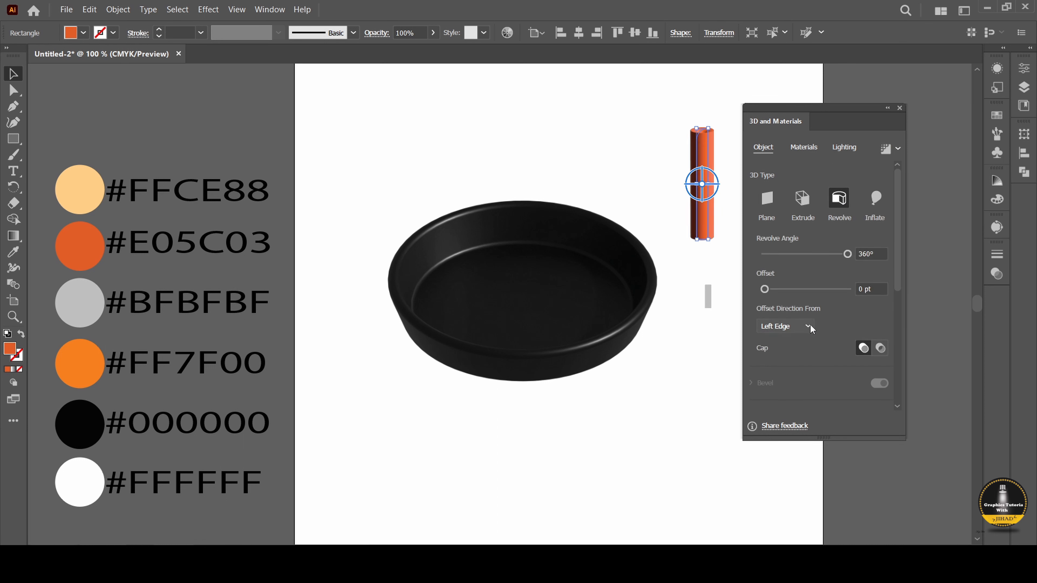
pyautogui.click(785, 326)
pyautogui.click(791, 357)
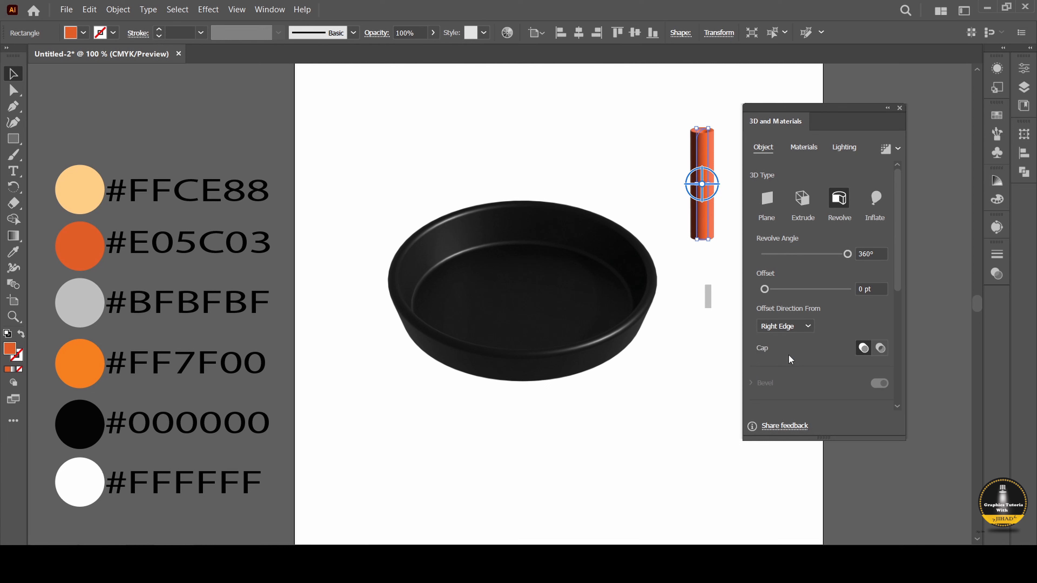
# - Set the revolved orange handle's rotation preset to Isometric Top
pyautogui.scroll(-5, 811, 339)
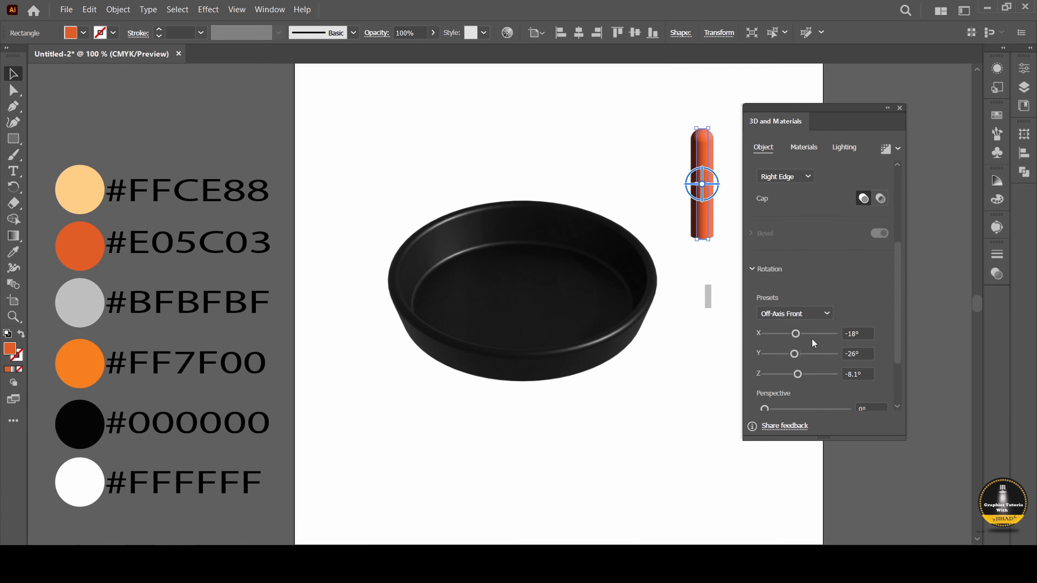
pyautogui.click(817, 241)
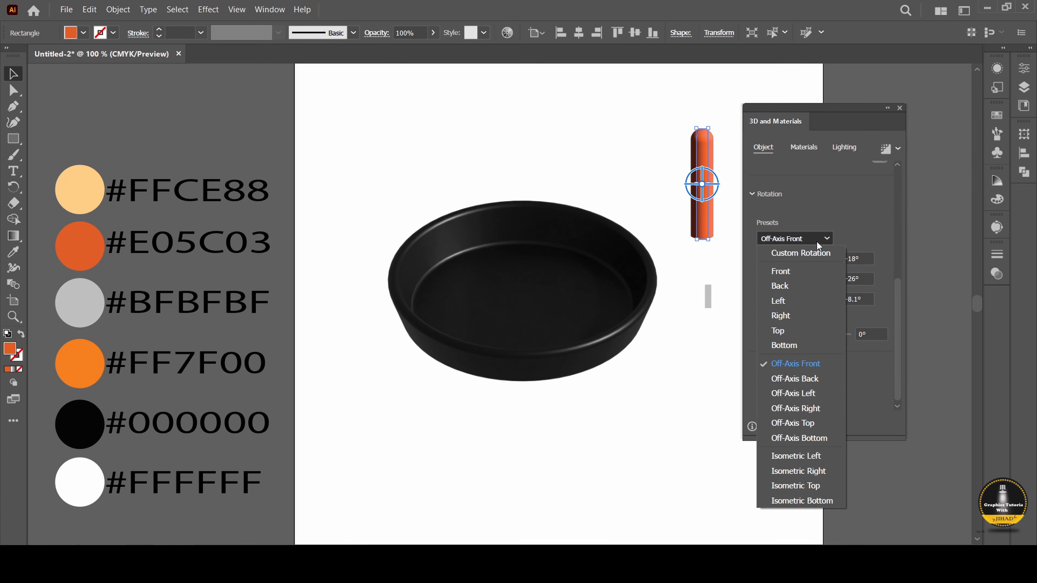
pyautogui.click(805, 486)
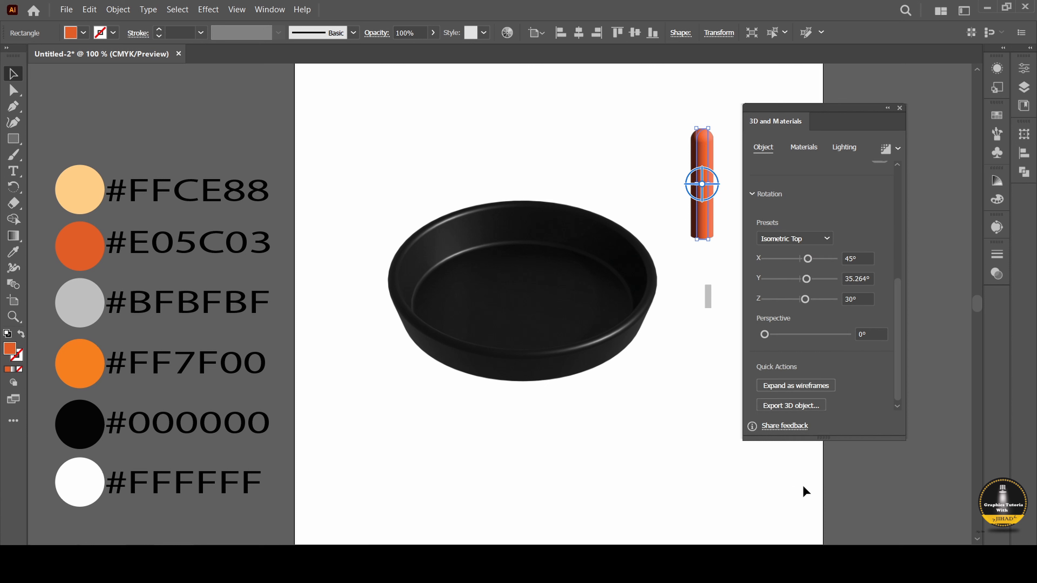
# - Apply the Larch Wood material to the revolved handle
pyautogui.click(813, 148)
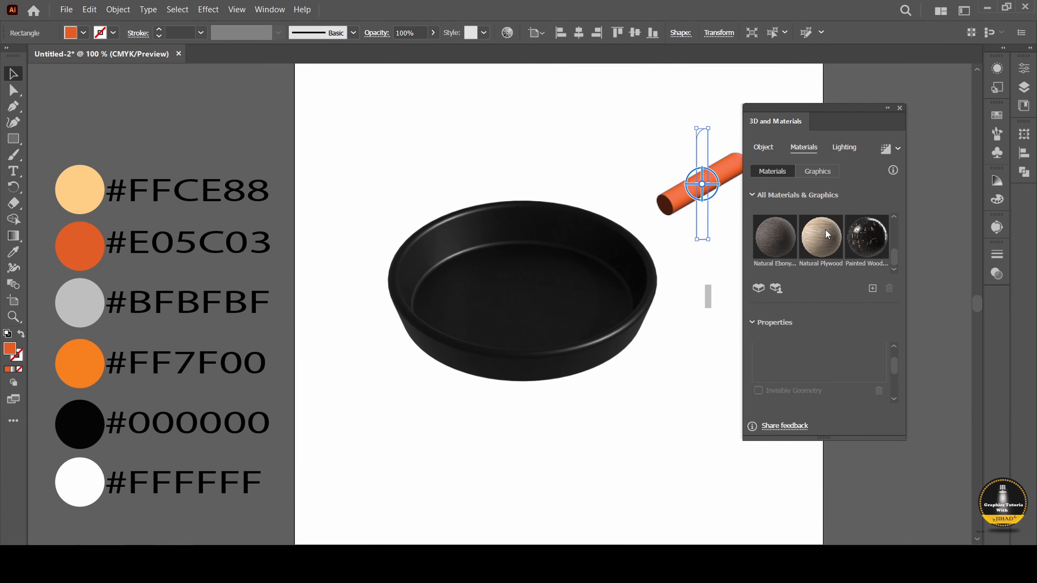
pyautogui.scroll(3, 830, 248)
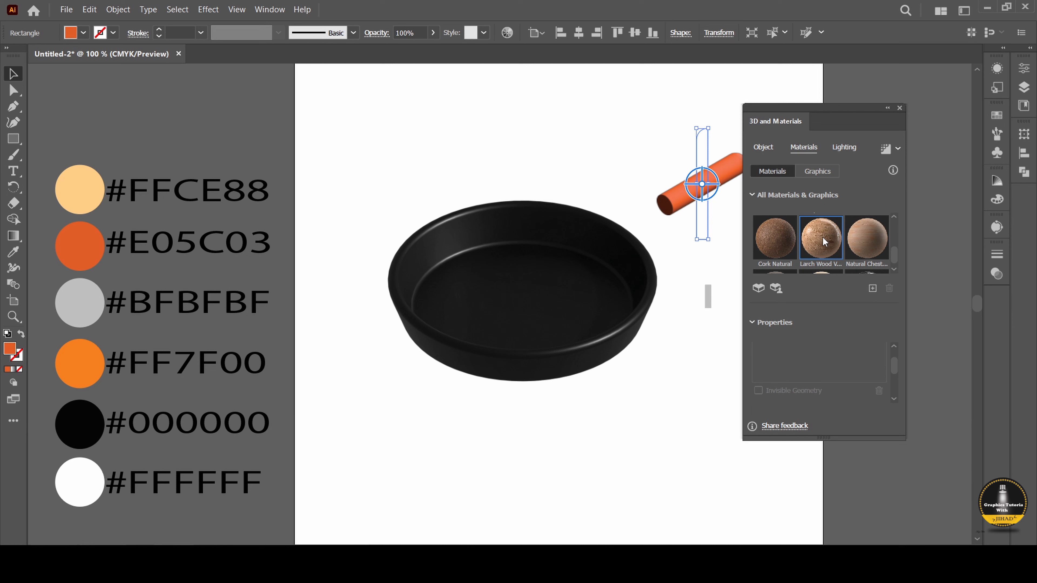
pyautogui.click(824, 241)
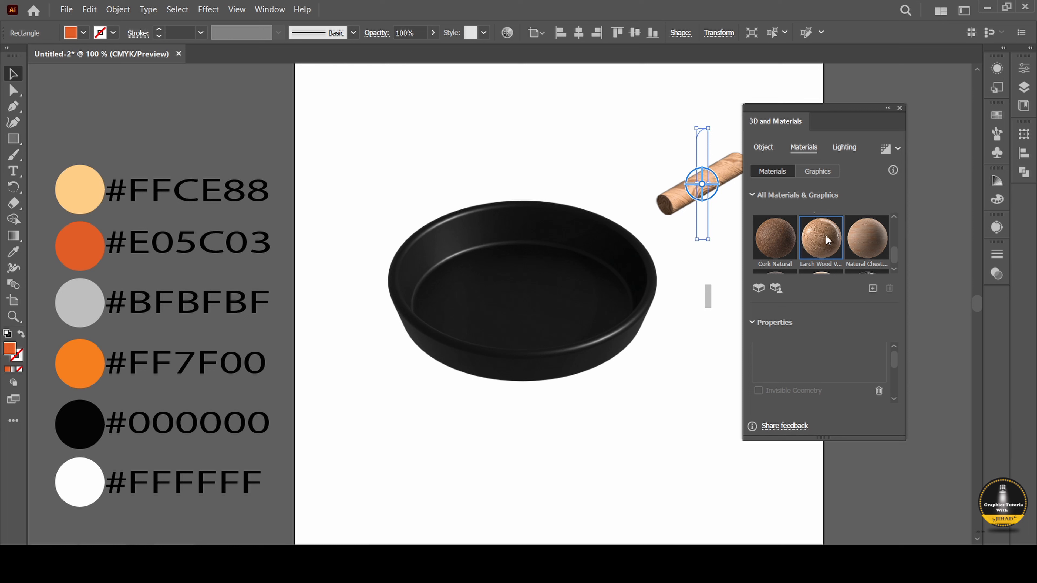
# - Try the Natural Plywood material on the handle and browse the other available materials
pyautogui.scroll(-1, 827, 240)
pyautogui.click(830, 255)
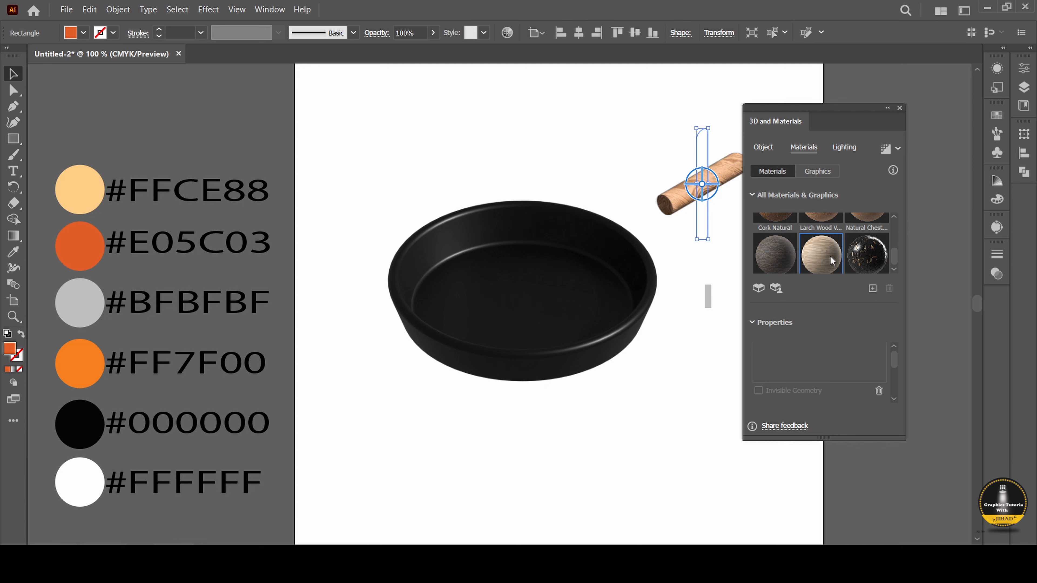
pyautogui.scroll(-3, 830, 256)
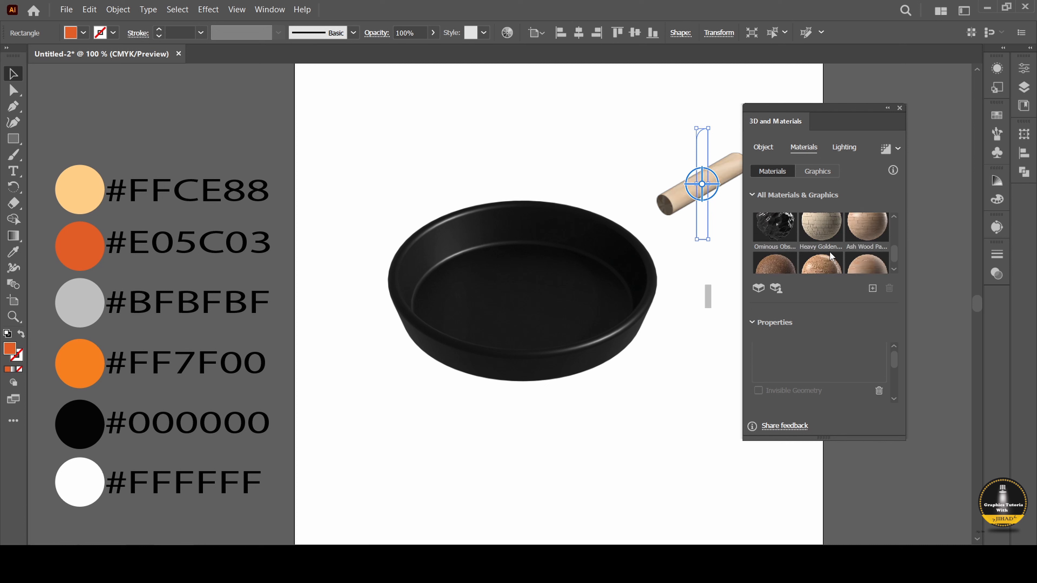
pyautogui.scroll(3, 830, 248)
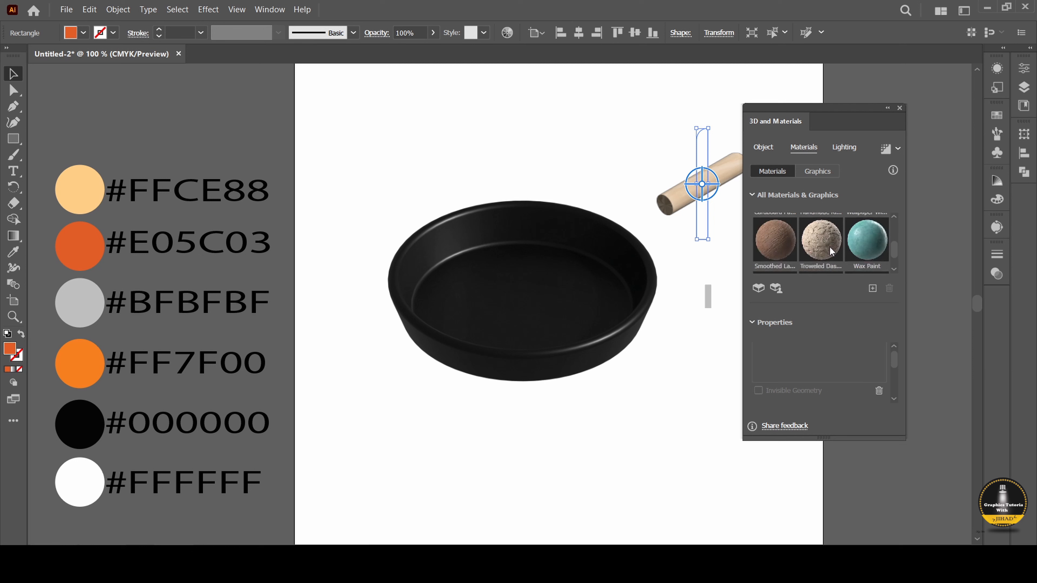
pyautogui.scroll(4, 829, 246)
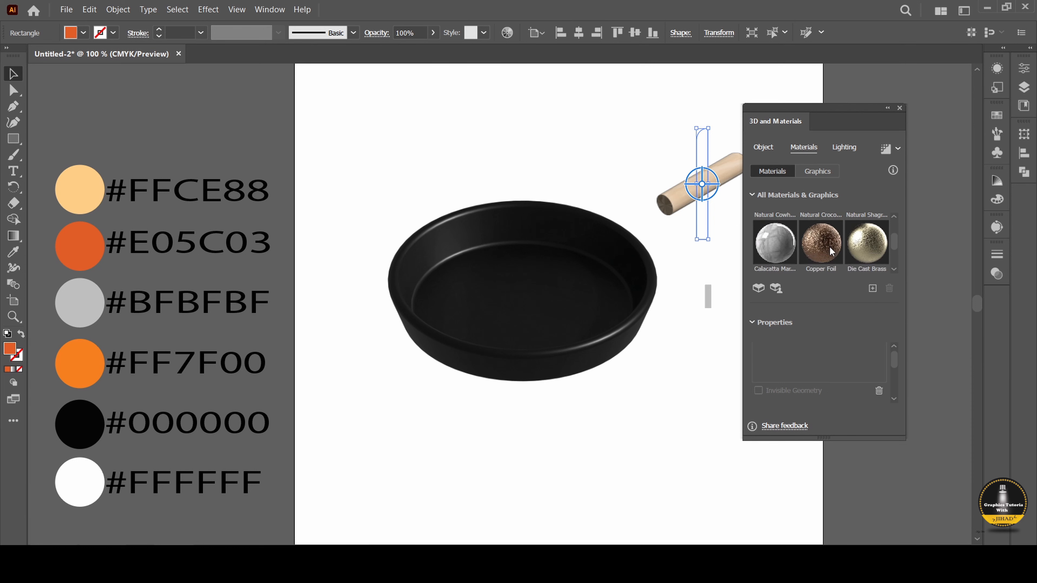
pyautogui.scroll(4, 829, 246)
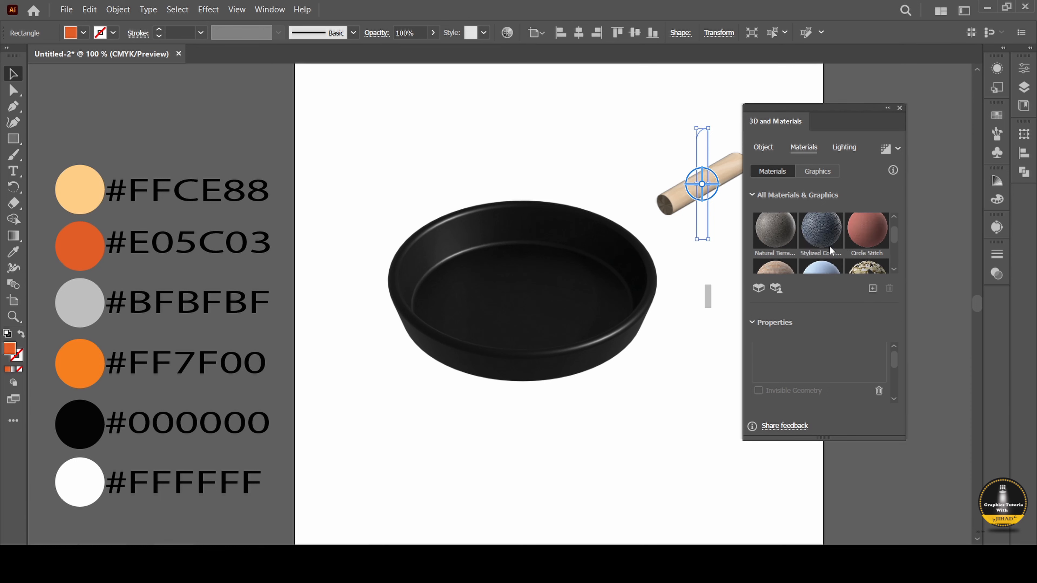
pyautogui.scroll(-8, 830, 244)
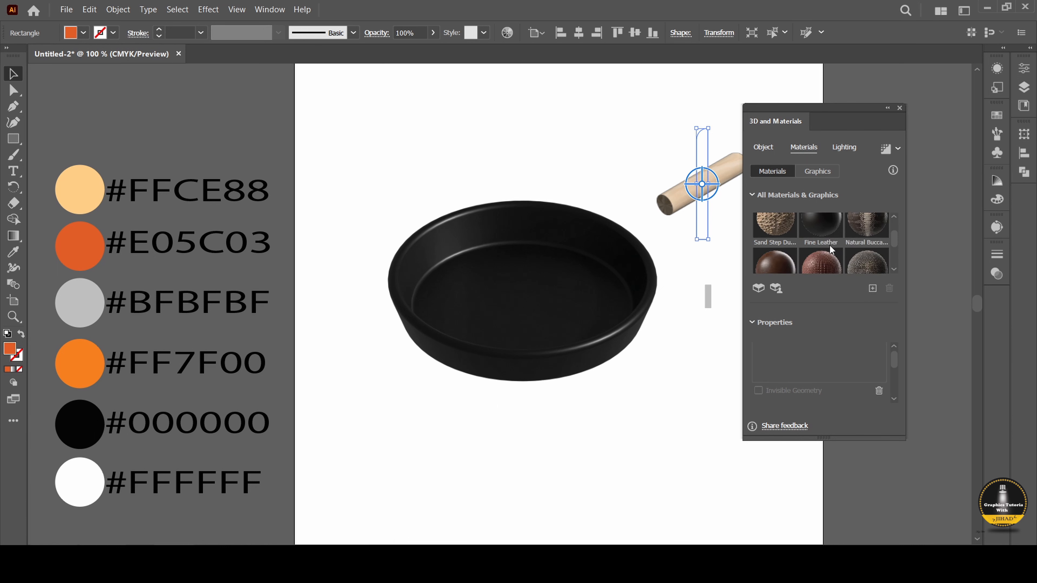
pyautogui.scroll(-3, 831, 245)
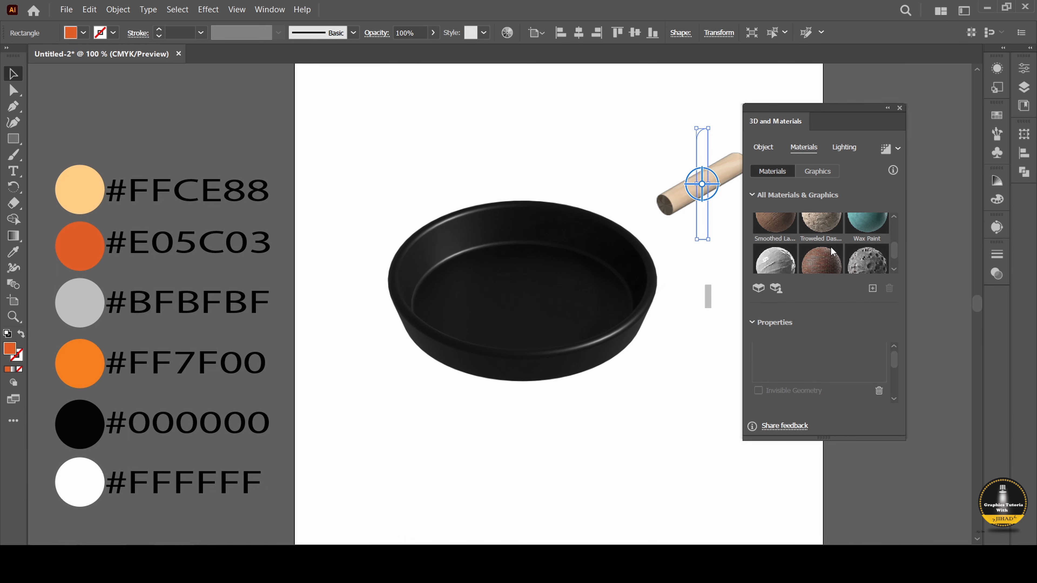
pyautogui.scroll(-1, 830, 245)
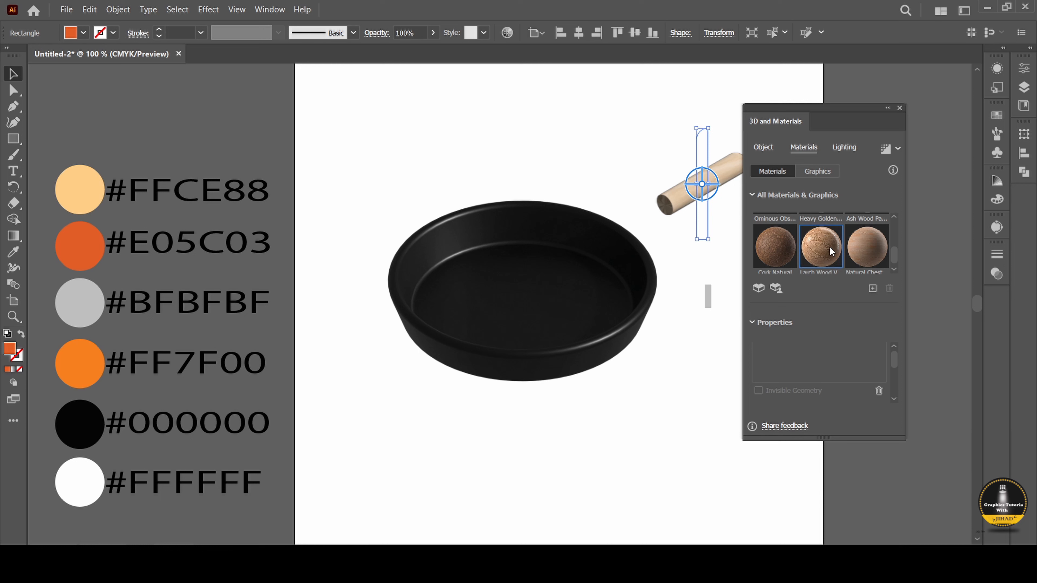
# - Switch the handle's material back to Larch Wood
pyautogui.click(830, 246)
pyautogui.scroll(-1, 830, 246)
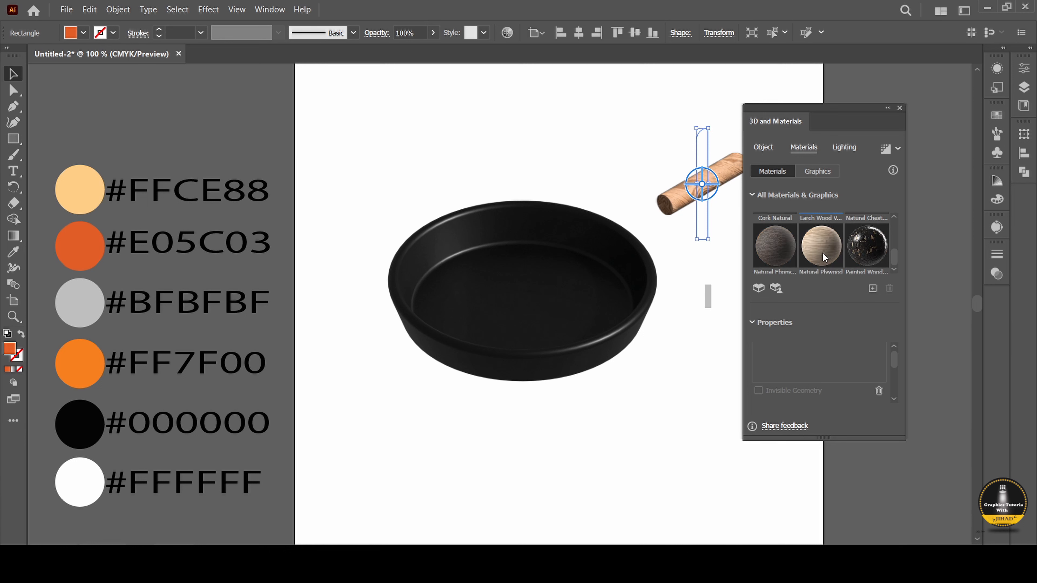
pyautogui.scroll(-1, 822, 252)
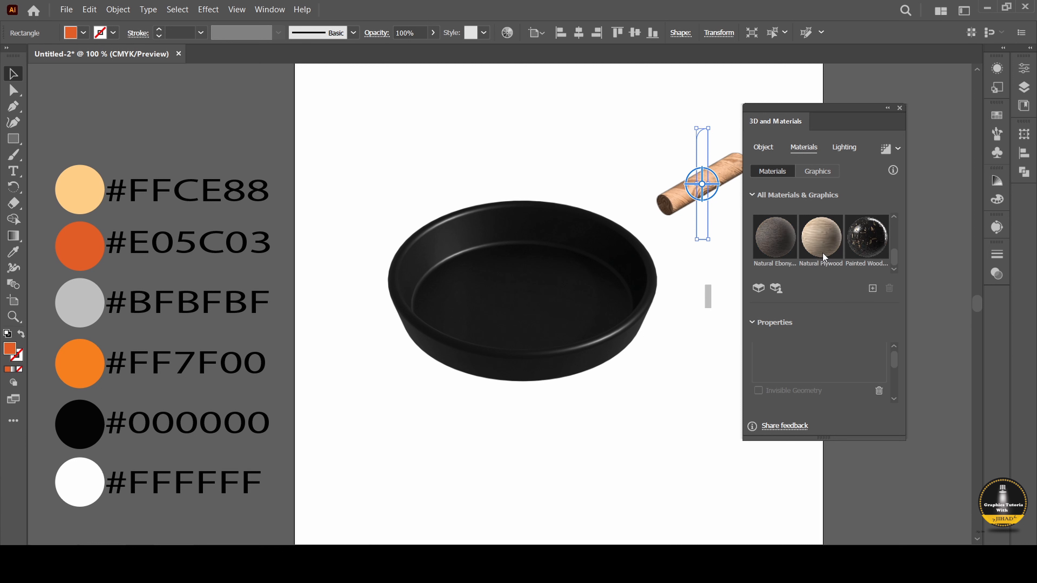
# - Set the Larch Wood material's Wood Color to #E05C03 and close the 3D settings
pyautogui.click(752, 322)
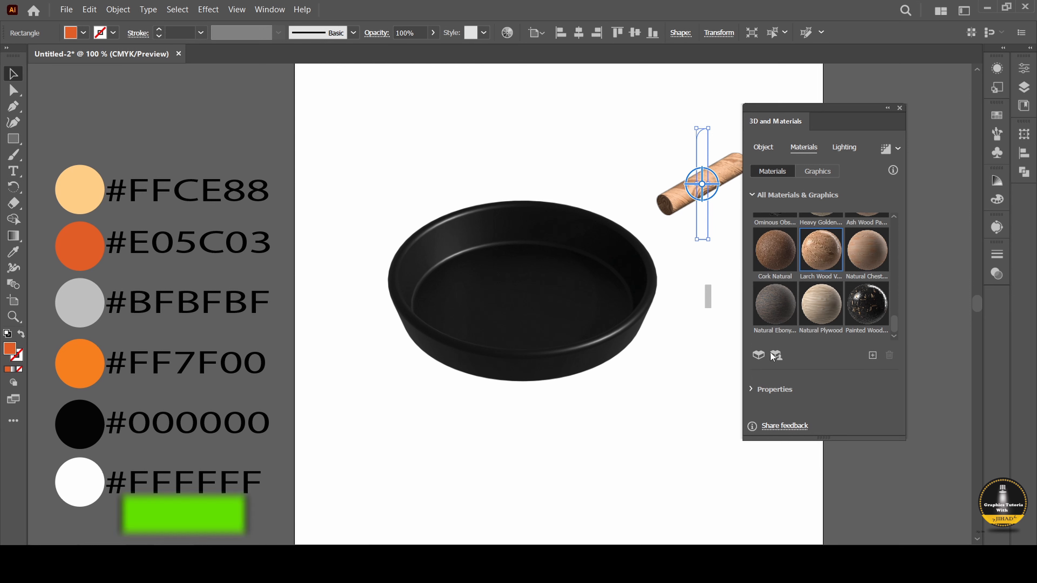
pyautogui.click(762, 389)
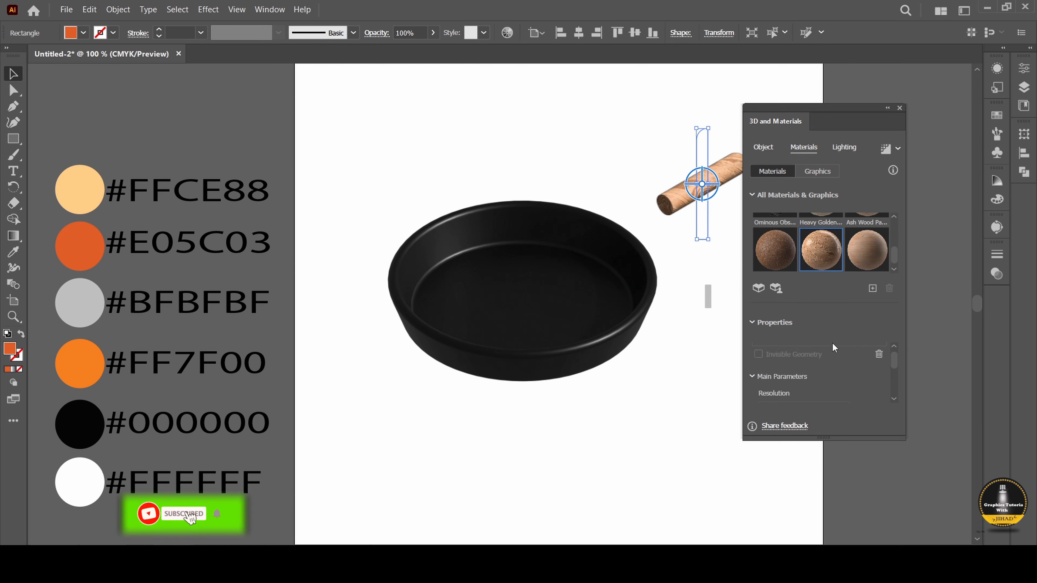
pyautogui.scroll(-1, 833, 342)
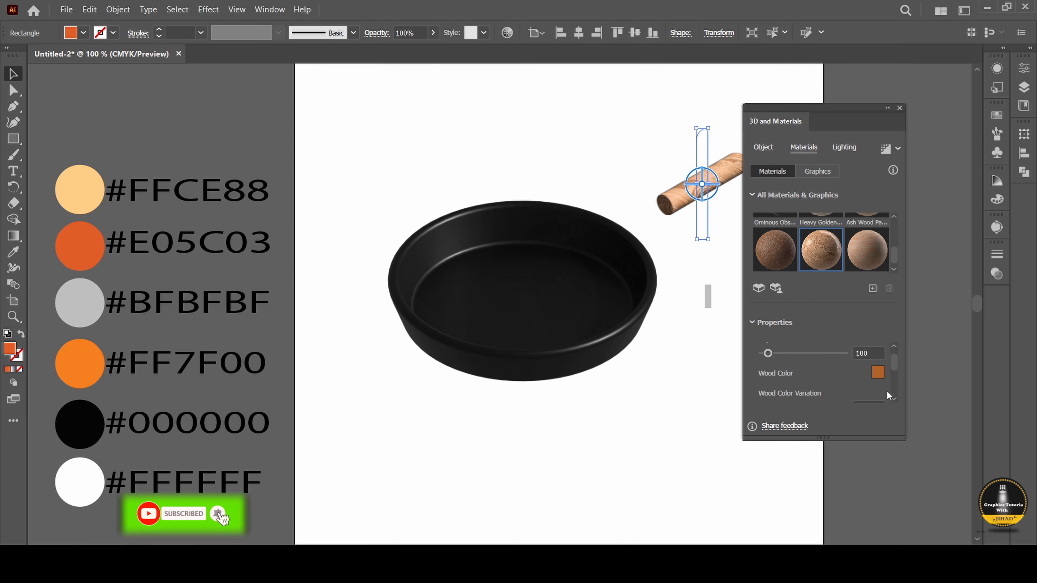
pyautogui.click(877, 373)
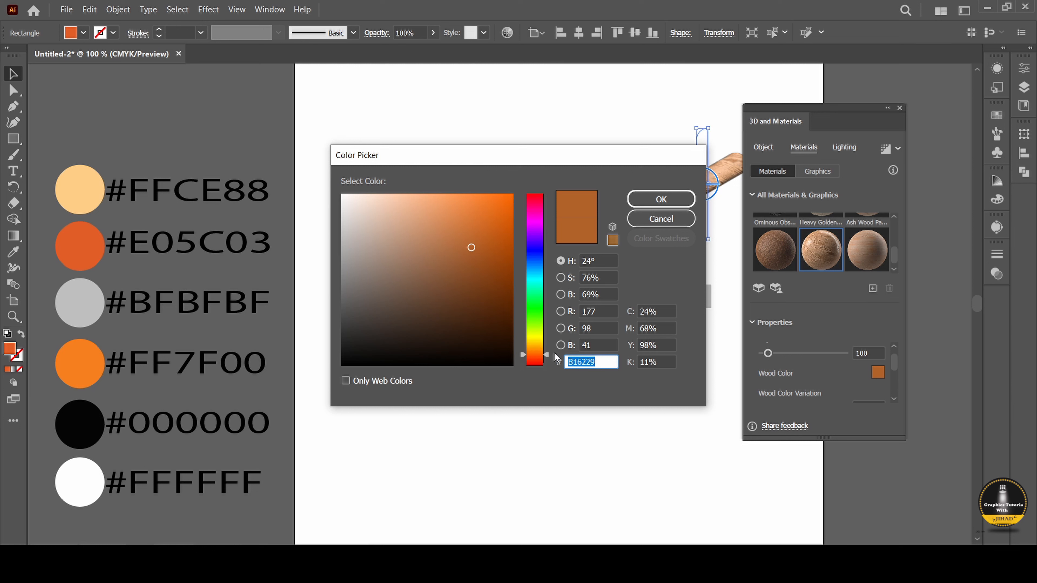
pyautogui.write('e0')
pyautogui.write('3')
pyautogui.click(661, 199)
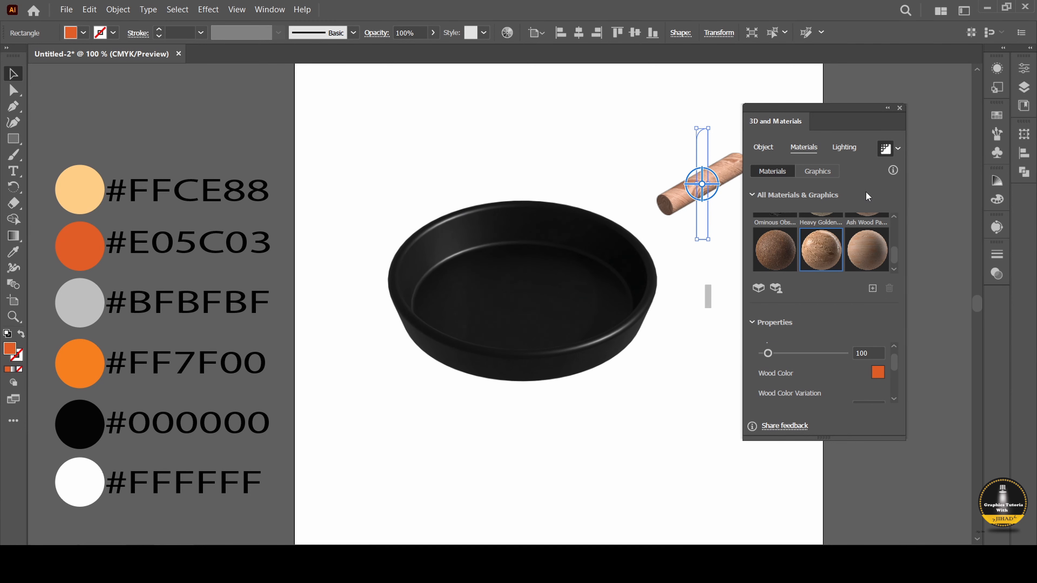
pyautogui.click(900, 109)
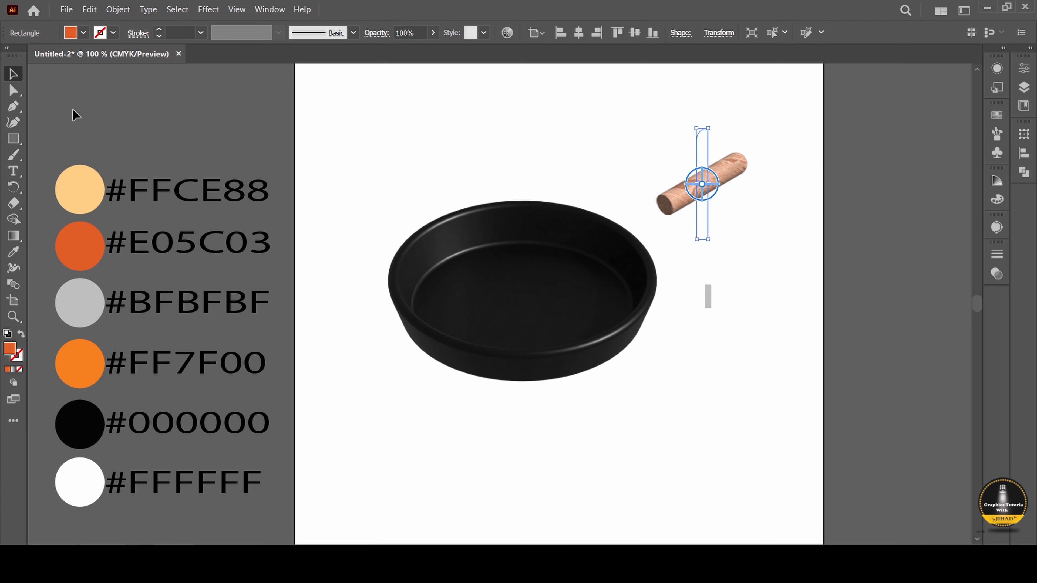
# - Move the wooden handle toward the pan, about 17 pt to the left and 13 pt down
pyautogui.click(615, 194)
pyautogui.moveTo(700, 183); pyautogui.dragTo(684, 197)
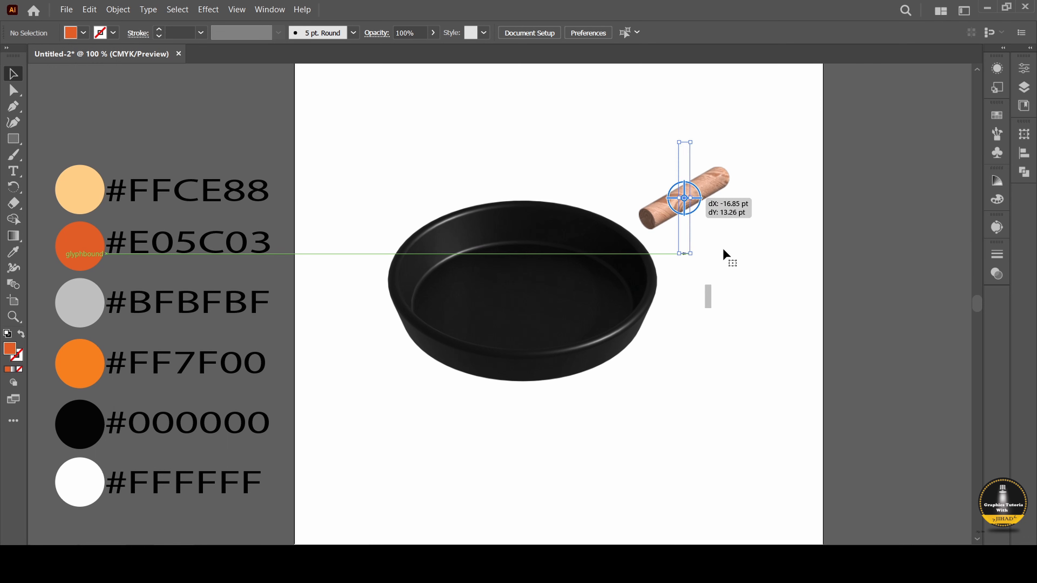
pyautogui.click(728, 263)
# - Apply the Revolve 3D type to the small grey rectangle beside the pan
pyautogui.click(705, 305)
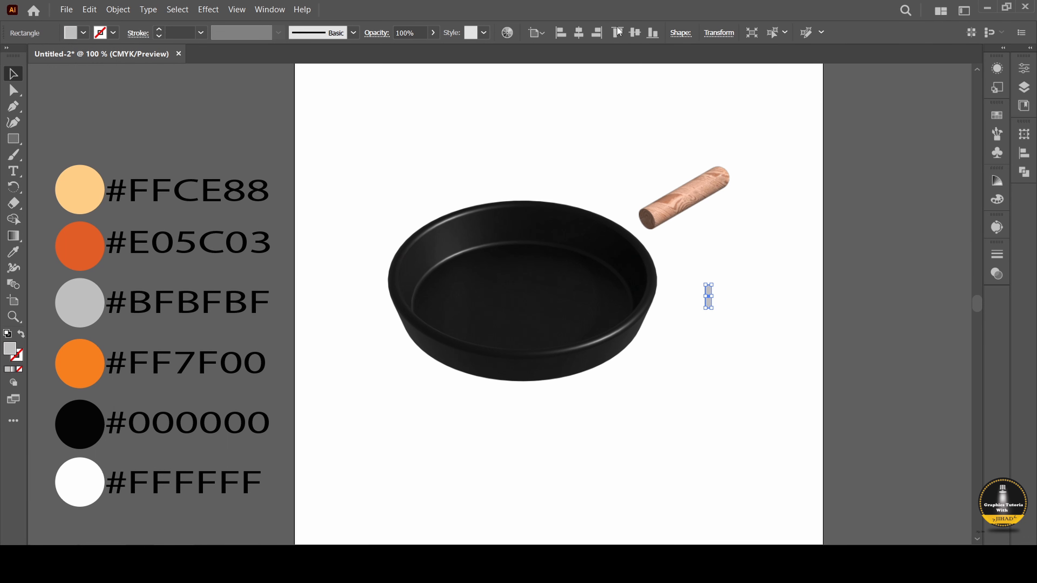
pyautogui.click(270, 9)
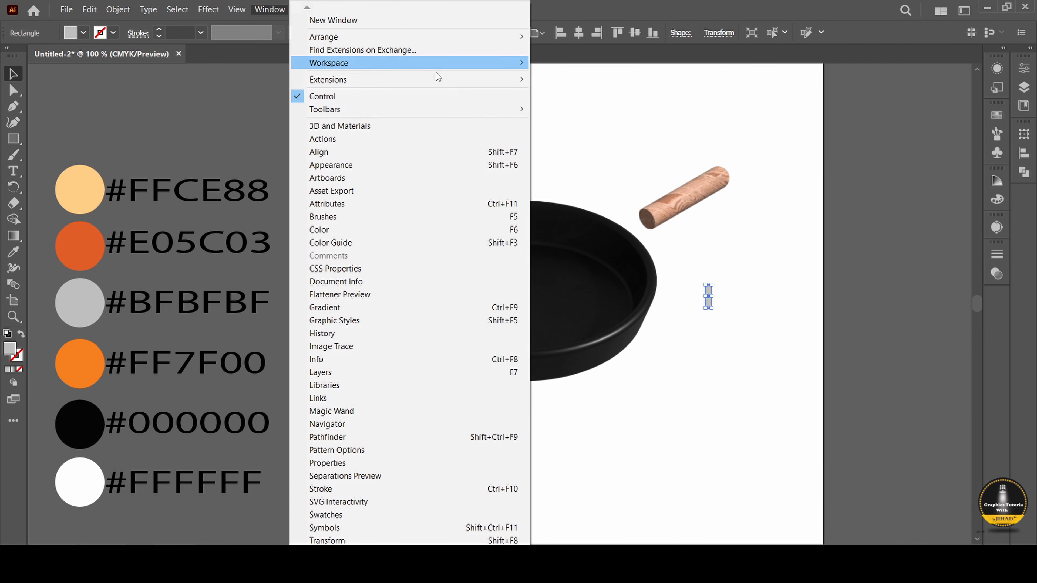
pyautogui.click(407, 127)
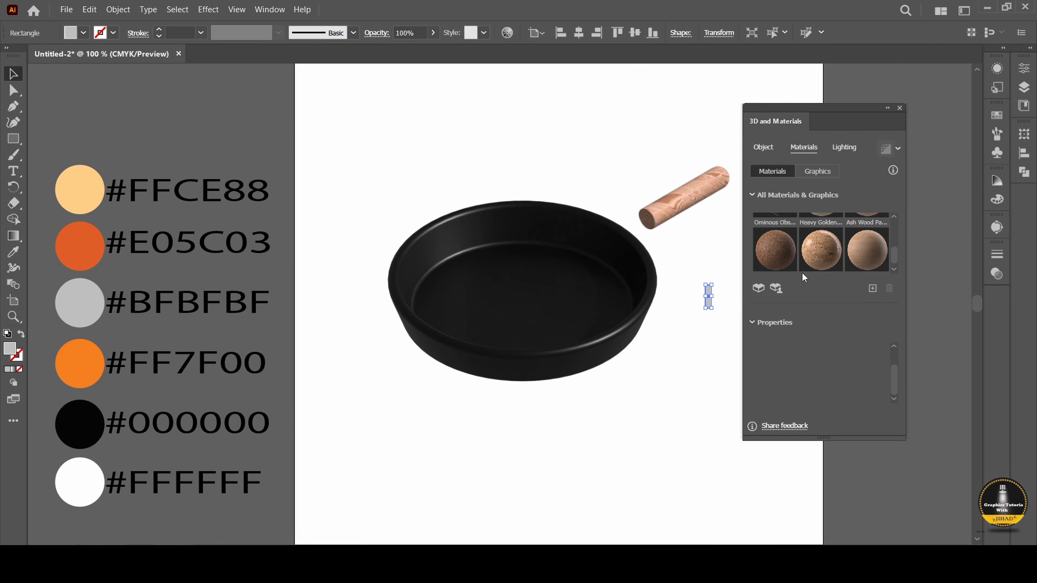
pyautogui.click(764, 148)
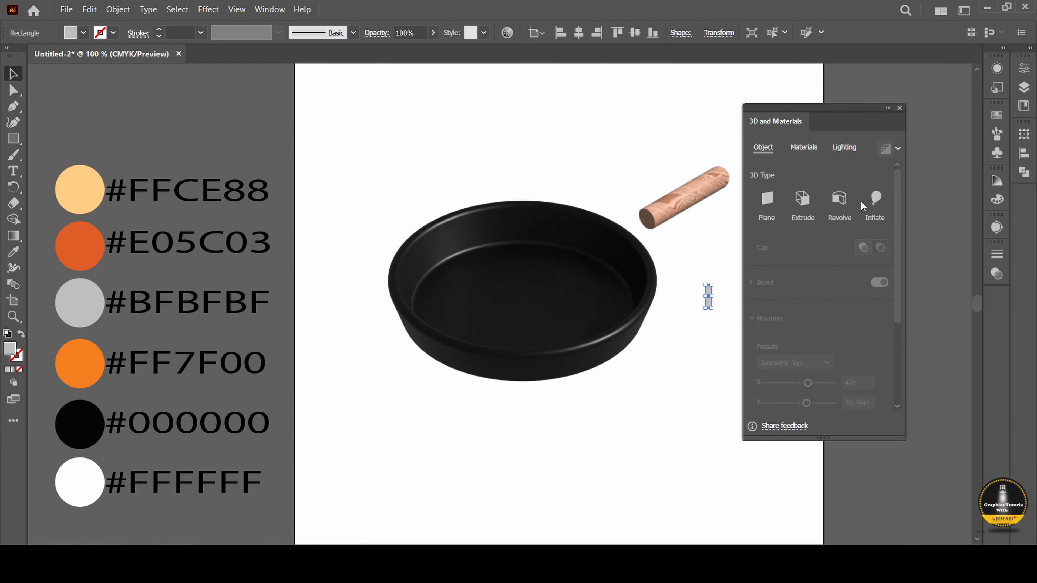
pyautogui.click(840, 201)
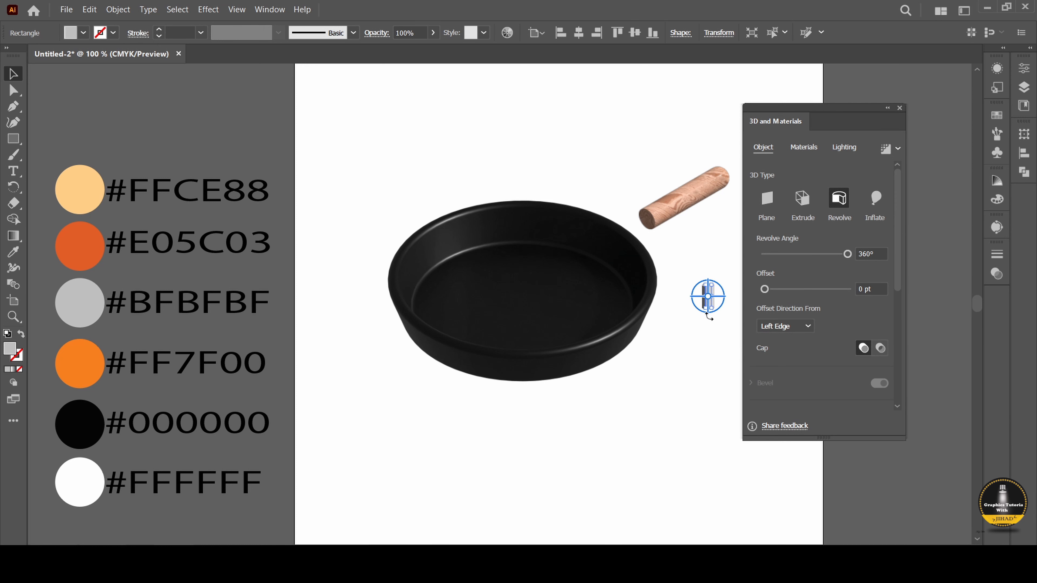
# - Set the grey connector's revolve offset direction to Right Edge and its rotation preset to Isometric Top
pyautogui.scroll(3, 709, 325)
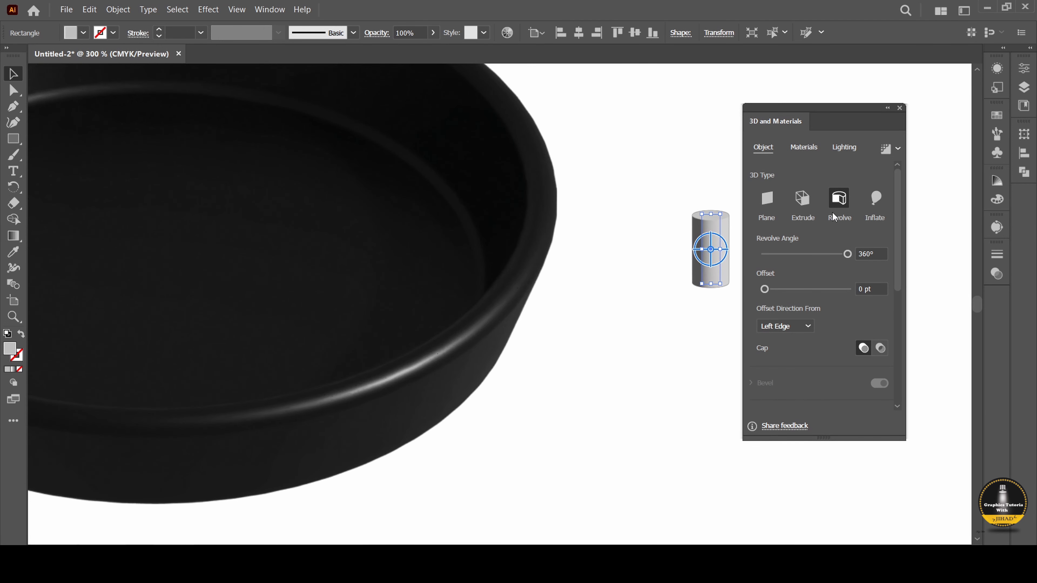
pyautogui.click(805, 327)
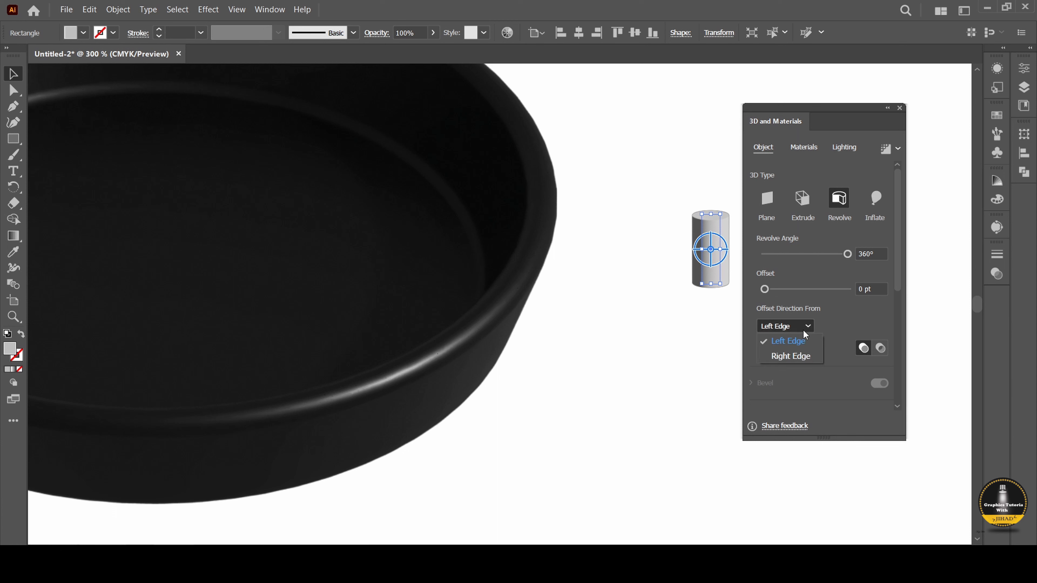
pyautogui.click(804, 354)
pyautogui.scroll(-6, 820, 325)
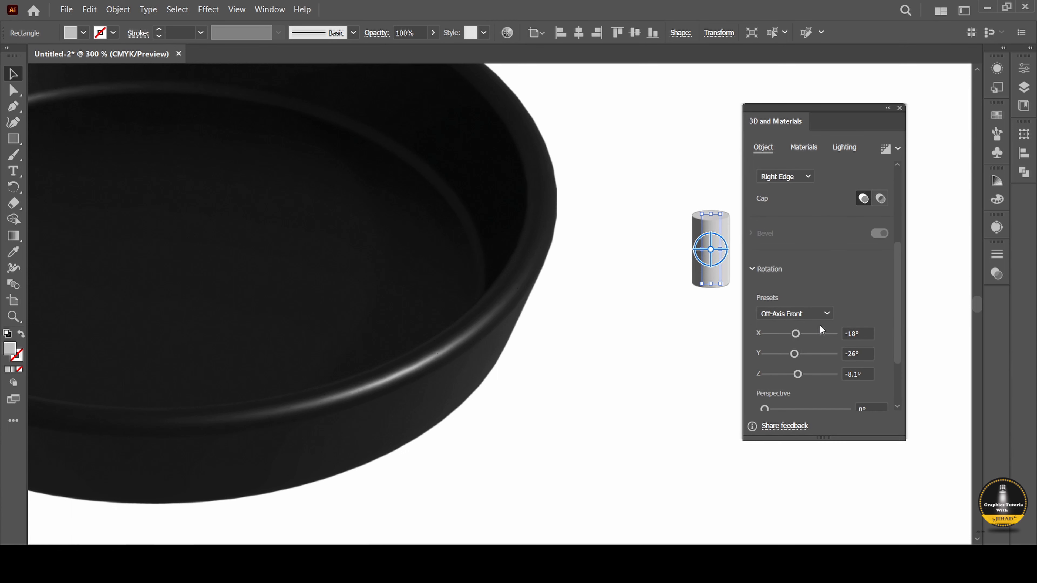
pyautogui.click(817, 238)
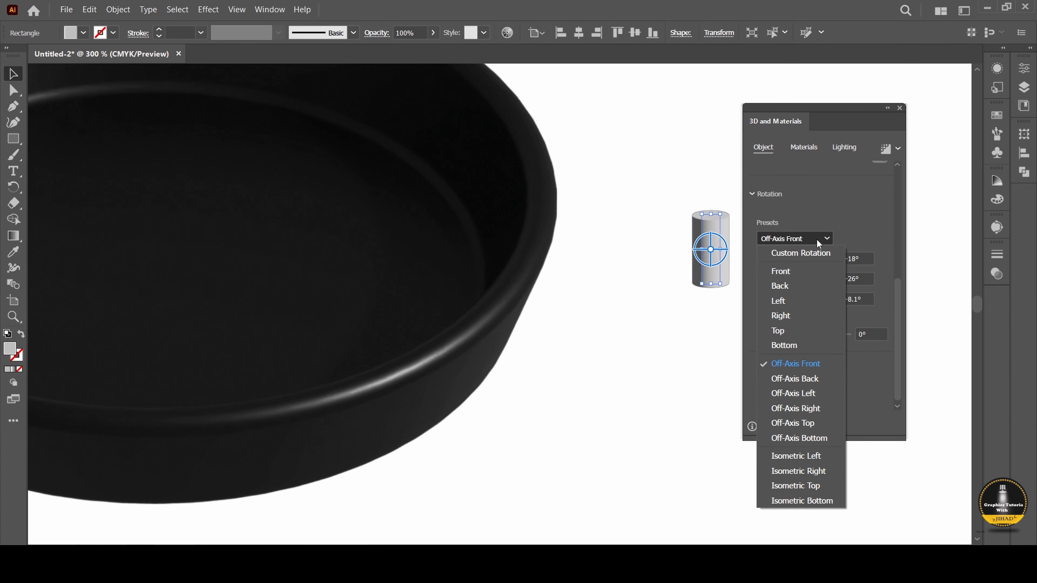
pyautogui.click(822, 484)
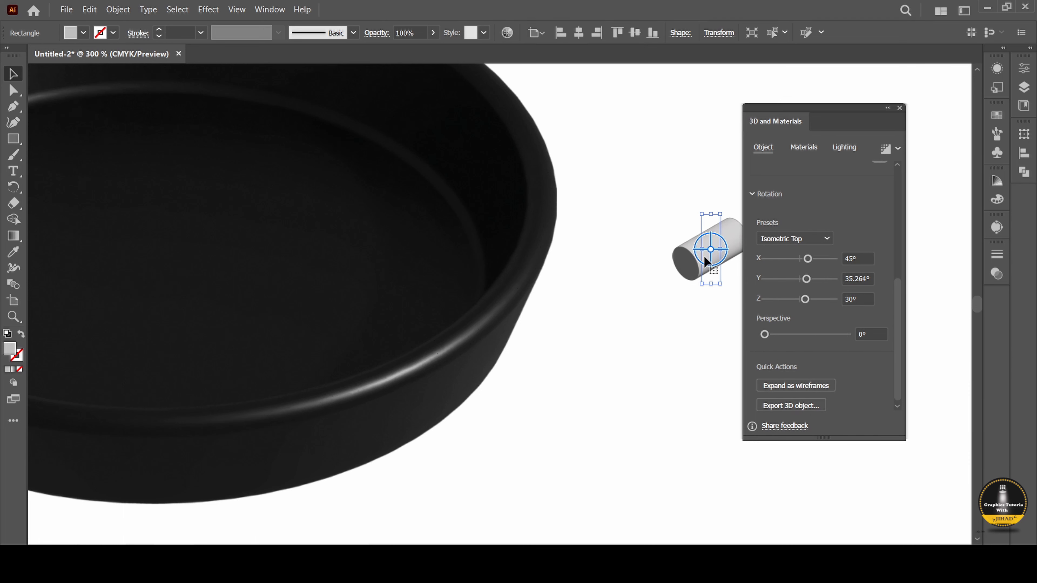
pyautogui.click(666, 318)
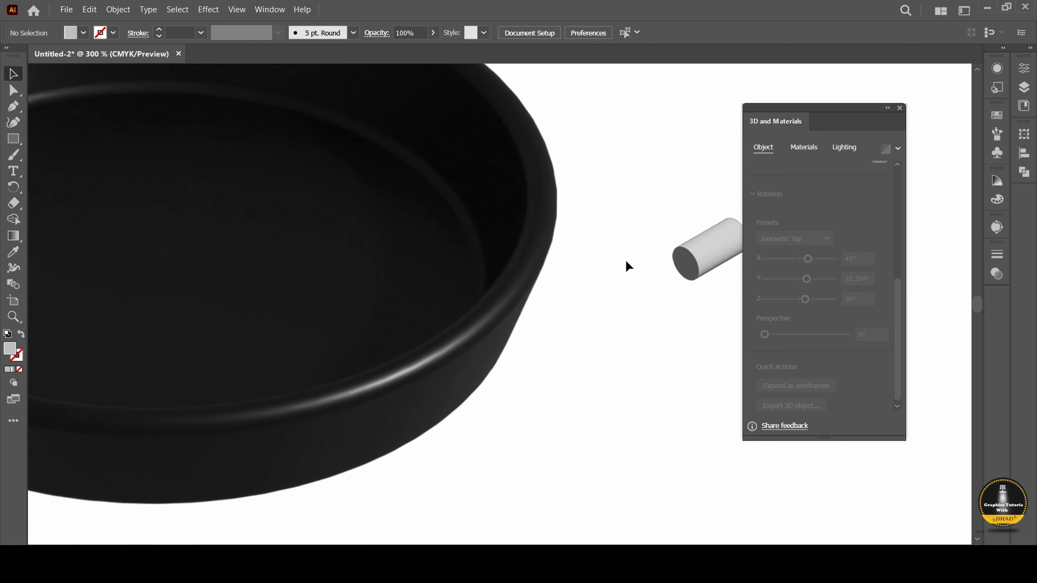
pyautogui.scroll(-1, 628, 266)
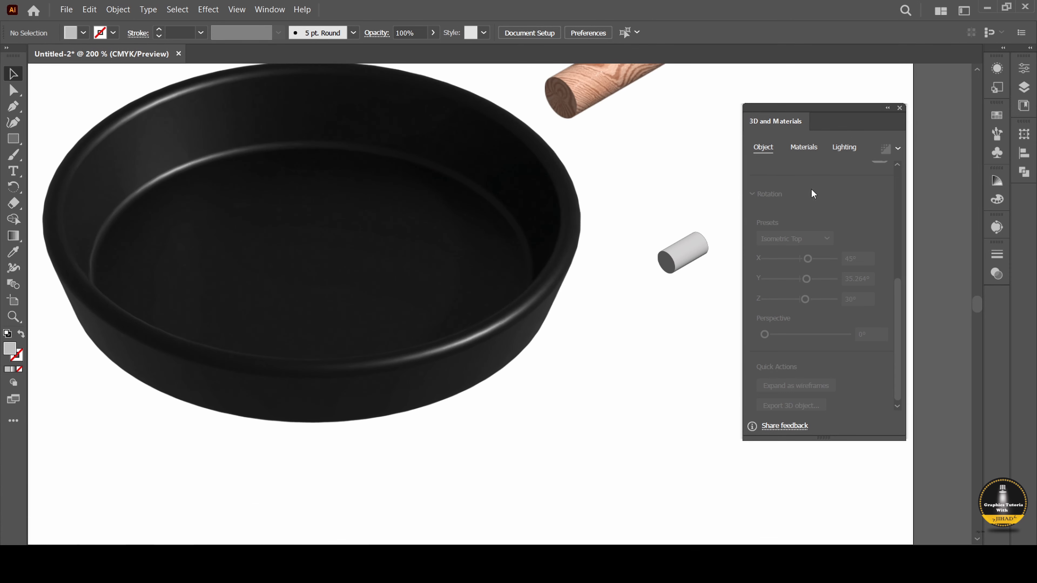
# - Close the 3D settings and move the grey connector between the wooden handle's lower end and the pan's rim
pyautogui.click(683, 259)
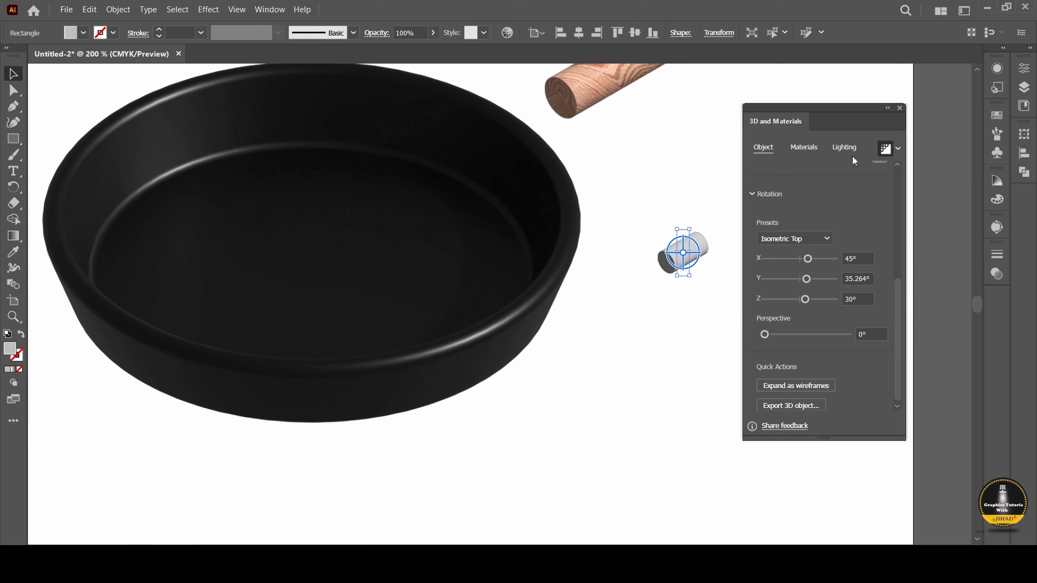
pyautogui.click(899, 109)
pyautogui.scroll(2, 686, 212)
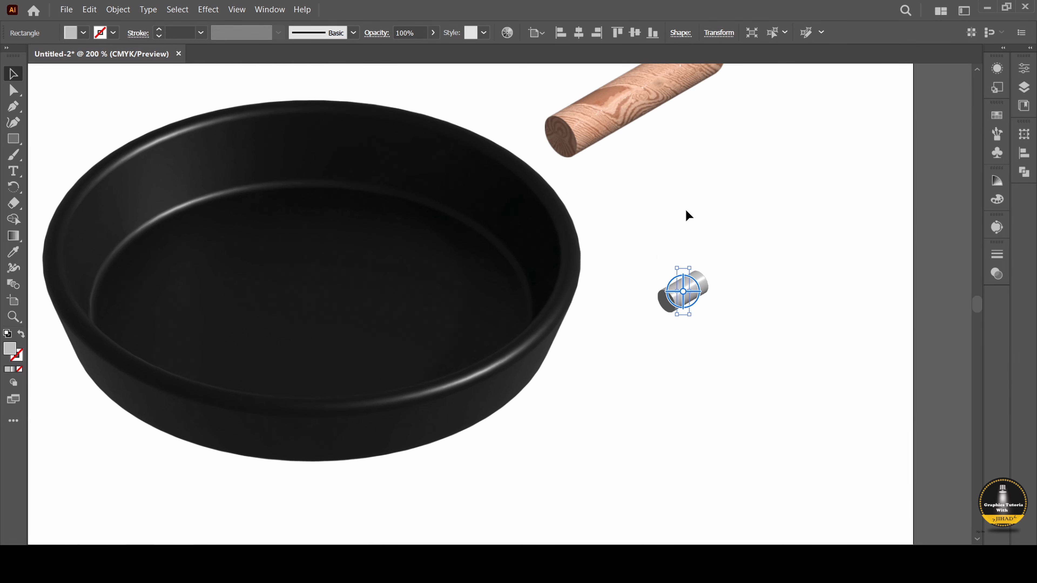
pyautogui.scroll(3, 686, 210)
pyautogui.click(762, 313)
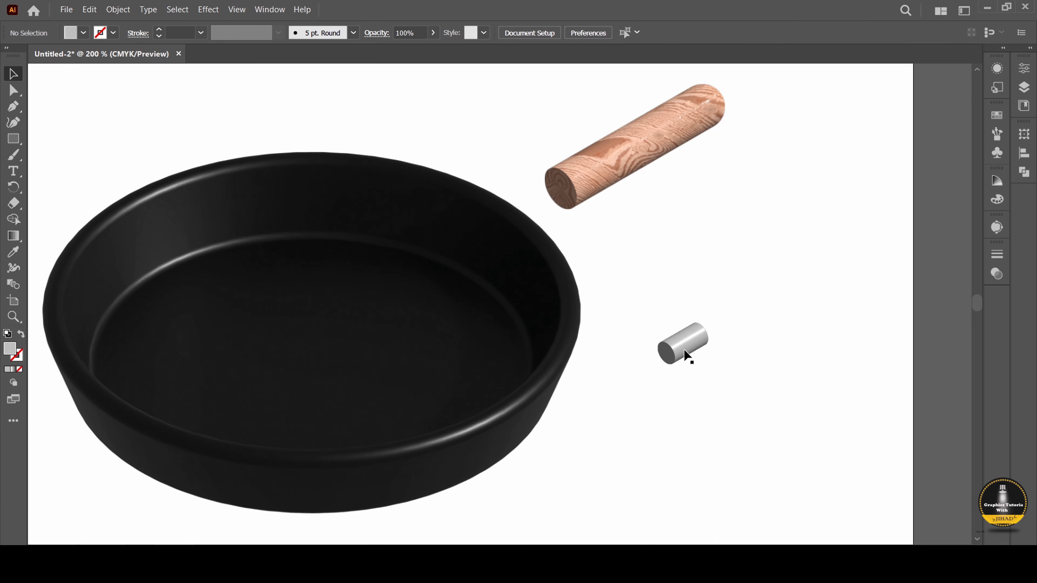
pyautogui.moveTo(684, 349); pyautogui.dragTo(545, 205)
# - Nudge the grey connector straight up by about 0.34 pt to centre it on the handle's end face
pyautogui.keyDown('alt'); pyautogui.scroll(3, 564, 208); pyautogui.keyUp('alt')
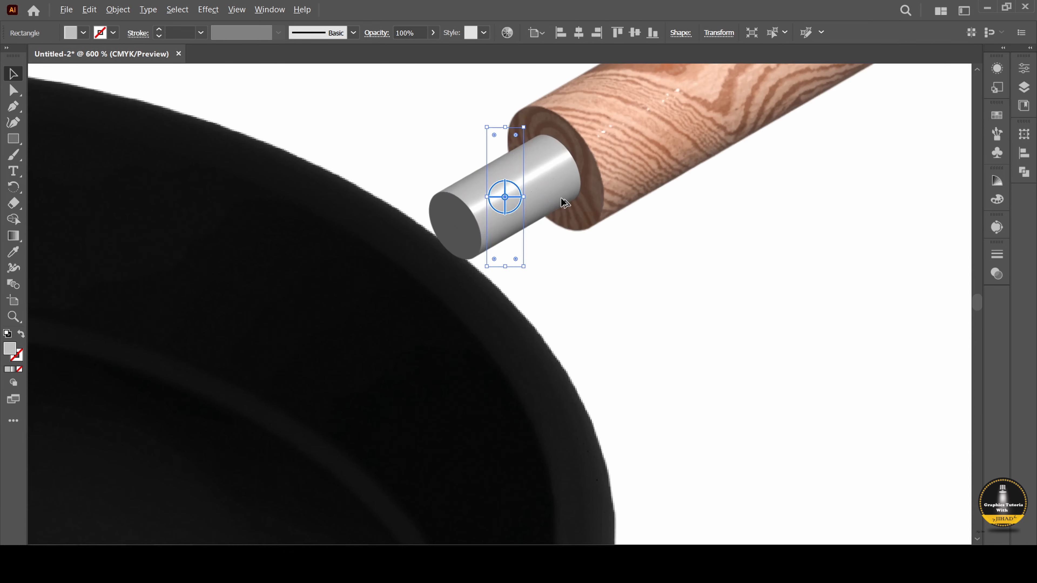
pyautogui.keyDown('alt'); pyautogui.scroll(4, 563, 203); pyautogui.keyUp('alt')
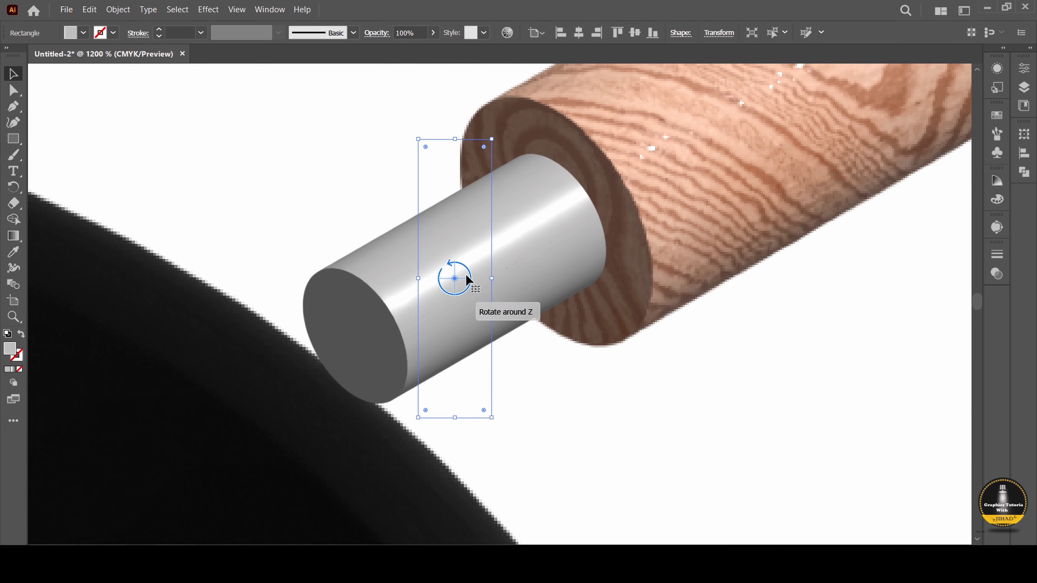
pyautogui.moveTo(456, 280)
pyautogui.mouseDown()
pyautogui.moveTo(458, 264)
pyautogui.moveTo(462, 271)
pyautogui.mouseUp()
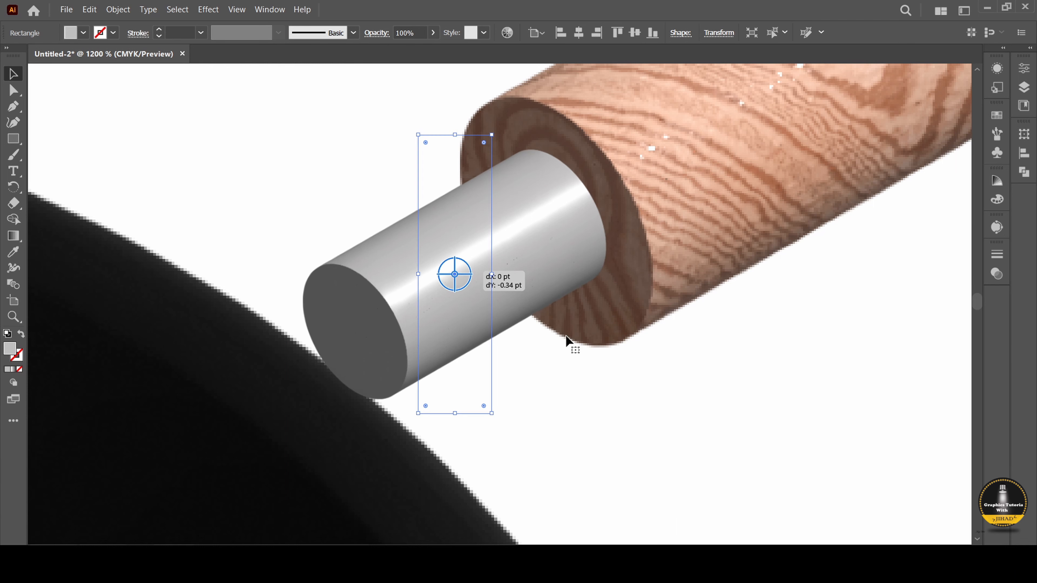
pyautogui.click(570, 336)
# - Bring the black pan to the front of the handle and connector
pyautogui.scroll(-3, 591, 347)
pyautogui.scroll(-7, 591, 350)
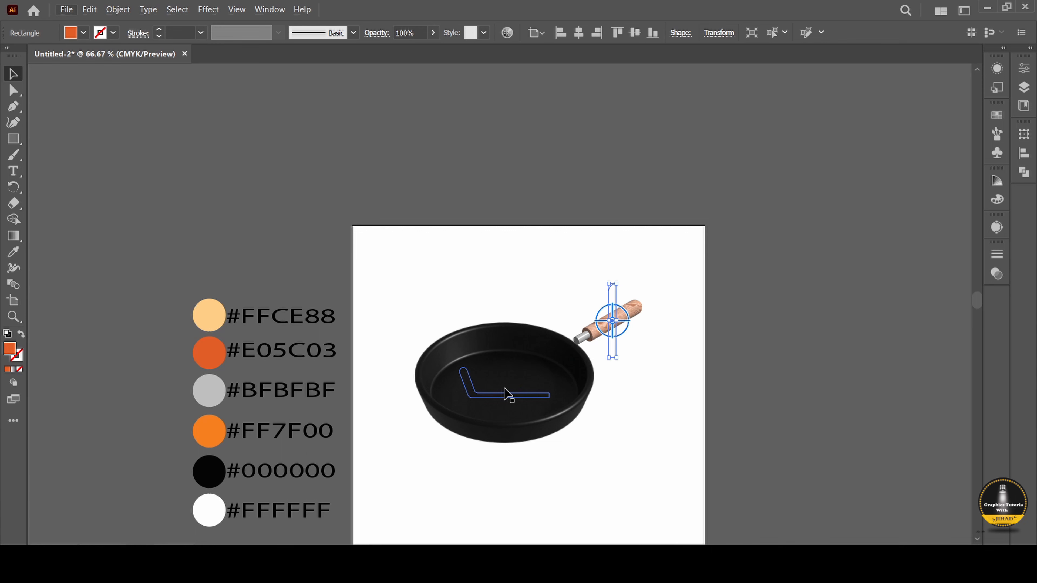
pyautogui.click(506, 393)
pyautogui.rightClick(536, 400)
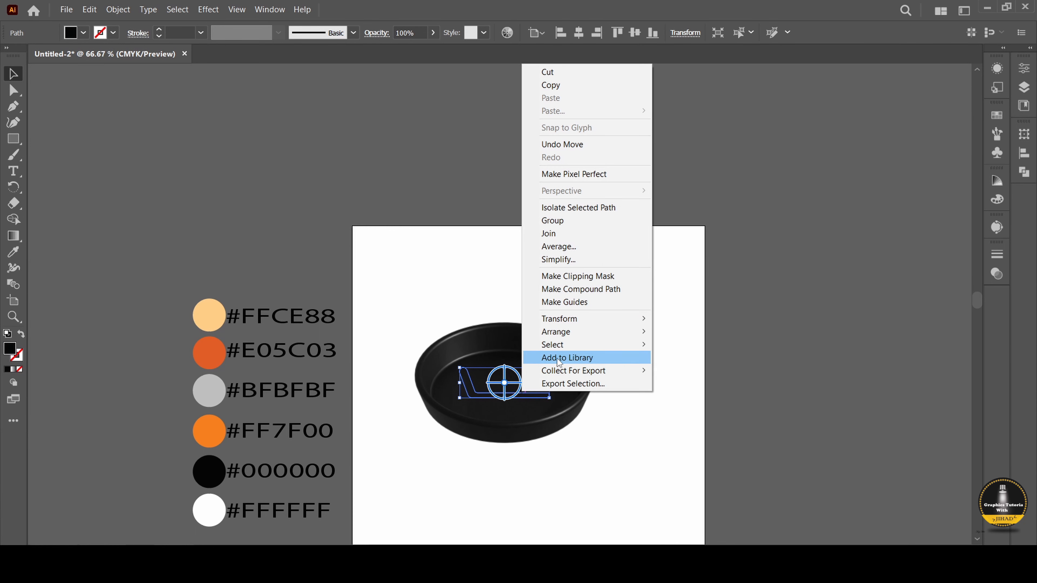
pyautogui.moveTo(575, 336)
pyautogui.click(685, 334)
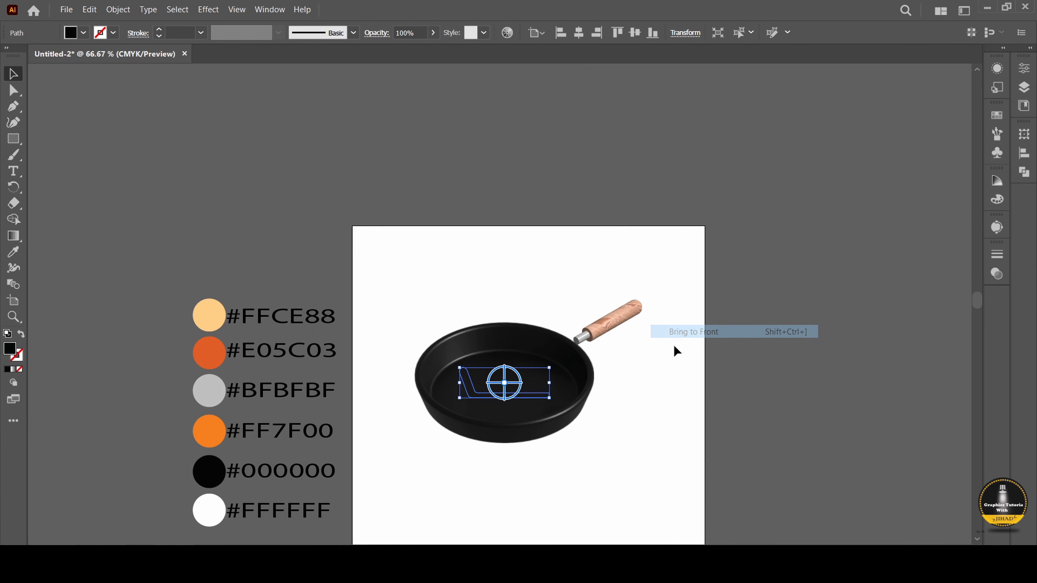
# - Move the black pan up slightly so its rim covers the lower end of the grey connector
pyautogui.scroll(3, 571, 379)
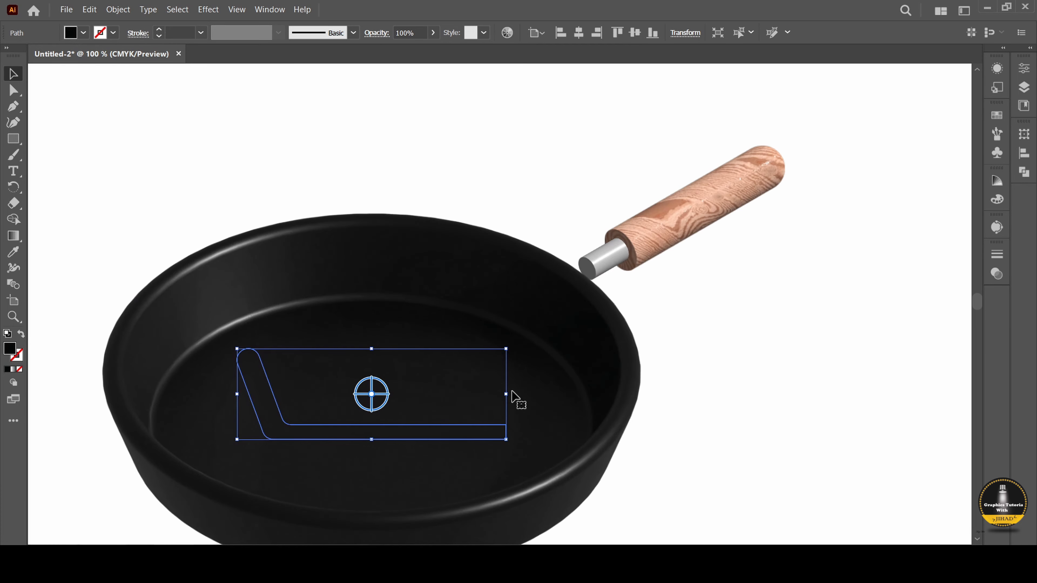
pyautogui.moveTo(445, 432); pyautogui.dragTo(646, 361)
pyautogui.click(806, 333)
# - Select the pan, connector and handle together and move them lower on the artboard
pyautogui.scroll(-3, 806, 333)
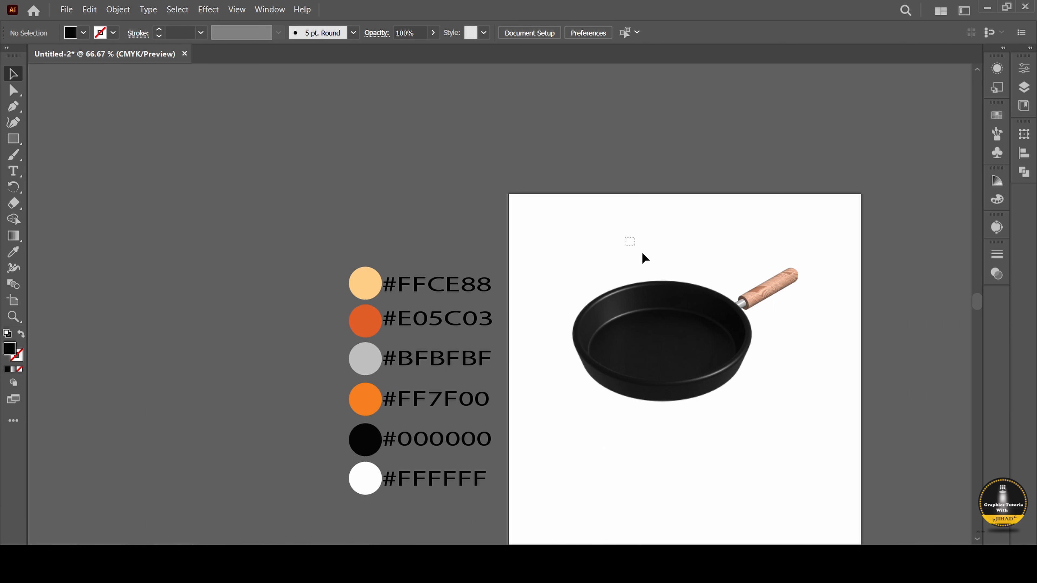
pyautogui.moveTo(642, 254); pyautogui.dragTo(820, 440)
pyautogui.moveTo(748, 295); pyautogui.dragTo(738, 354)
pyautogui.scroll(-3, 785, 378)
pyautogui.keyDown('alt'); pyautogui.scroll(1, 785, 379); pyautogui.keyUp('alt')
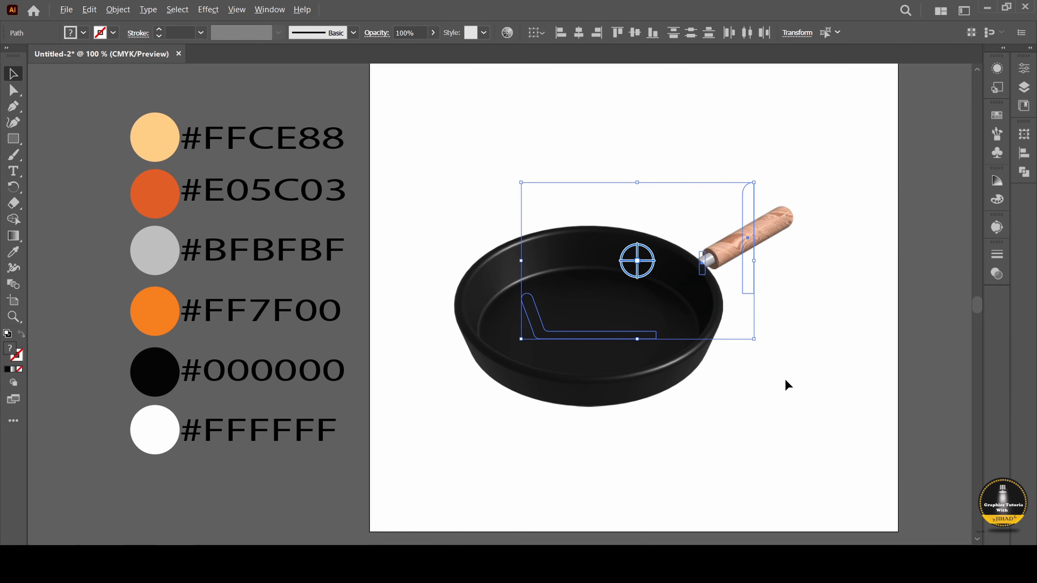
pyautogui.keyDown('alt'); pyautogui.scroll(1, 815, 370); pyautogui.keyUp('alt')
pyautogui.keyDown('alt'); pyautogui.scroll(-1, 752, 361); pyautogui.keyUp('alt')
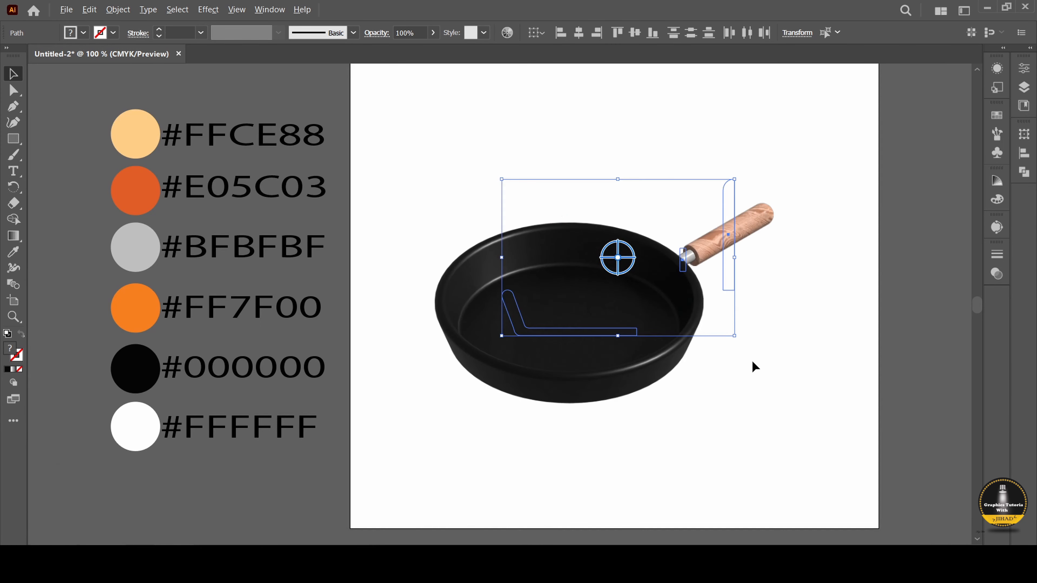
pyautogui.click(782, 325)
pyautogui.scroll(1, 782, 327)
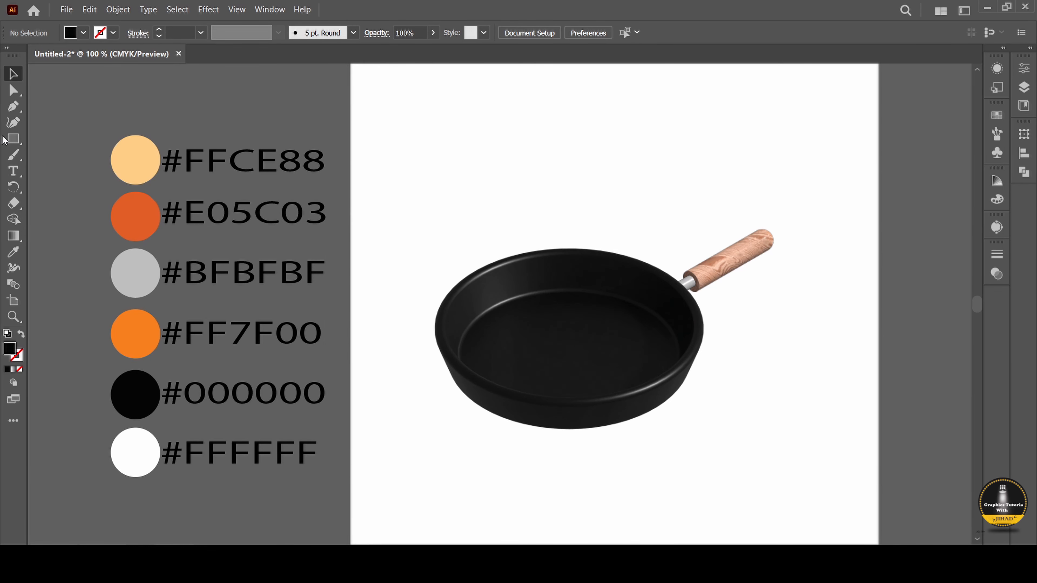
# - Draw a five-pointed star over the pan's back rim and round all its corners by about 9.8 pt
pyautogui.click(13, 139)
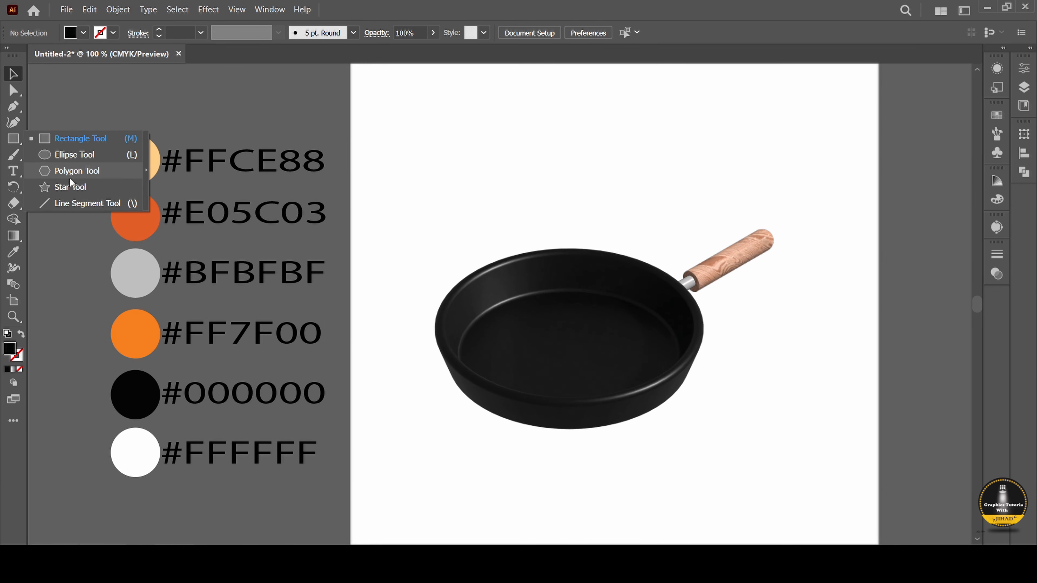
pyautogui.click(70, 185)
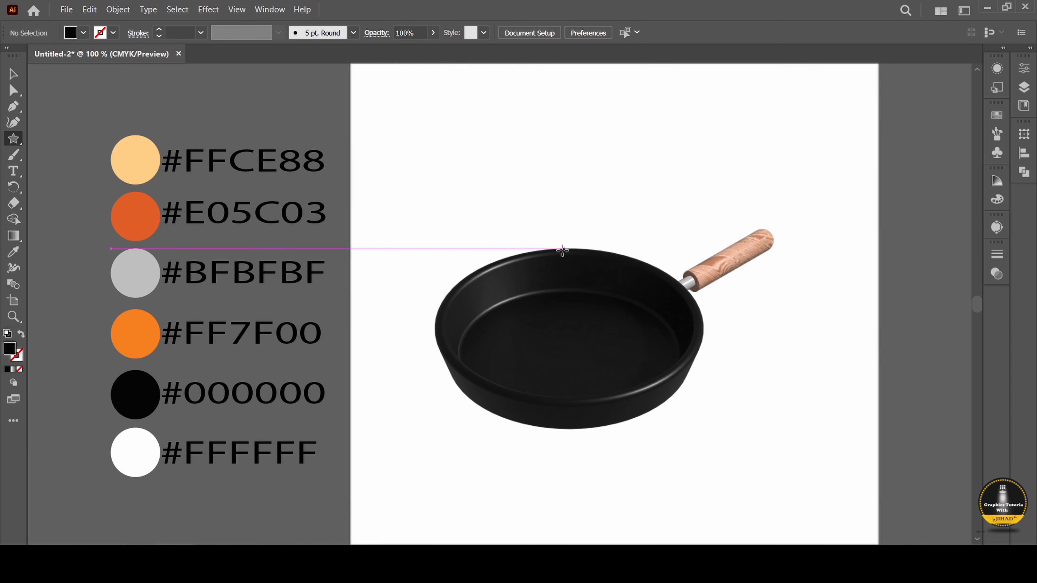
pyautogui.moveTo(553, 237); pyautogui.dragTo(596, 284)
pyautogui.press('a')
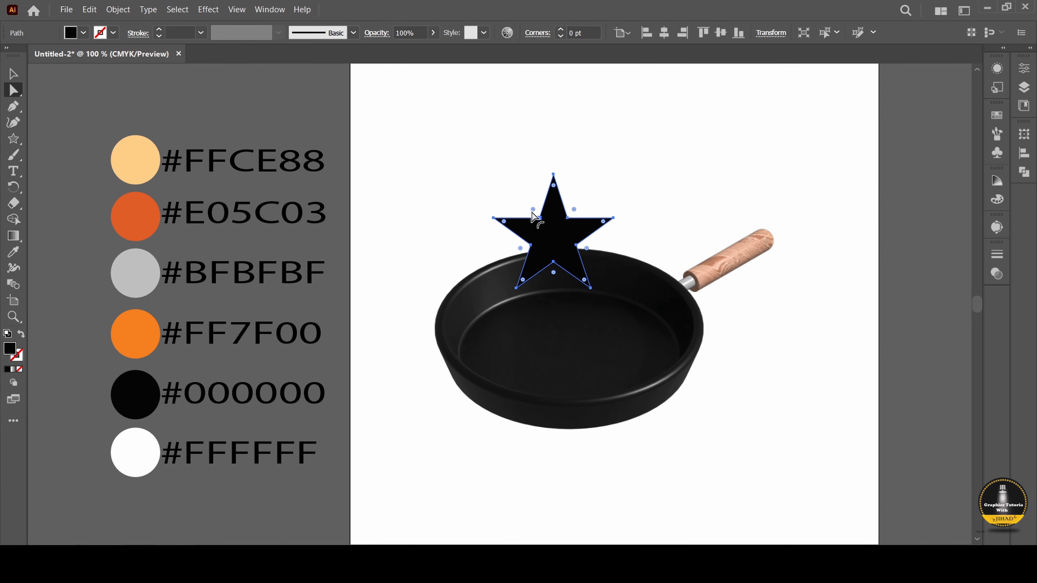
pyautogui.moveTo(533, 210)
pyautogui.mouseDown()
pyautogui.moveTo(545, 221)
pyautogui.moveTo(531, 209)
pyautogui.mouseUp()
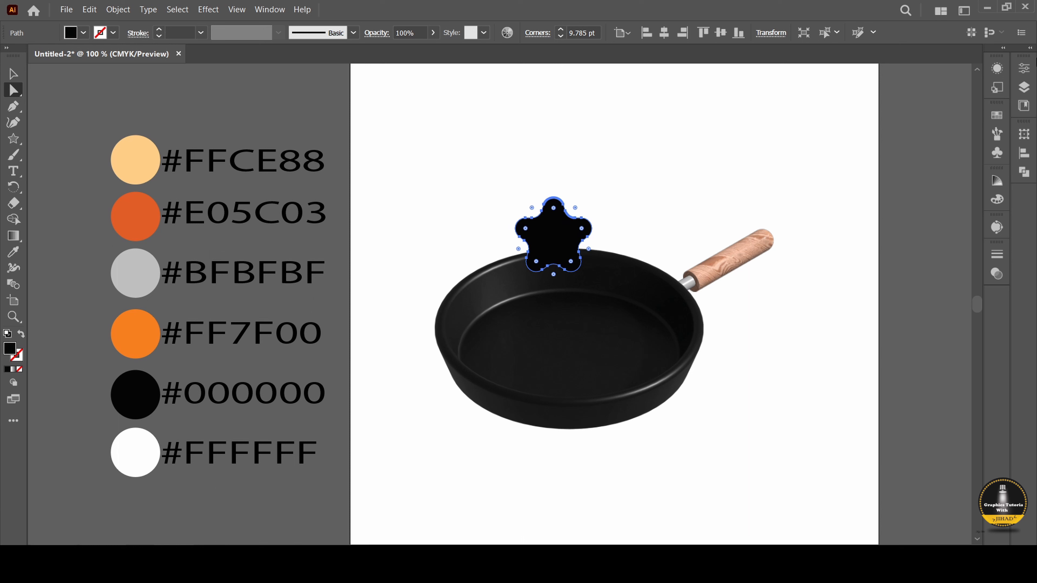
# - Fill the rounded star with the white #FFFFFF swatch colour and open the 3D and Materials settings for it
pyautogui.click(14, 253)
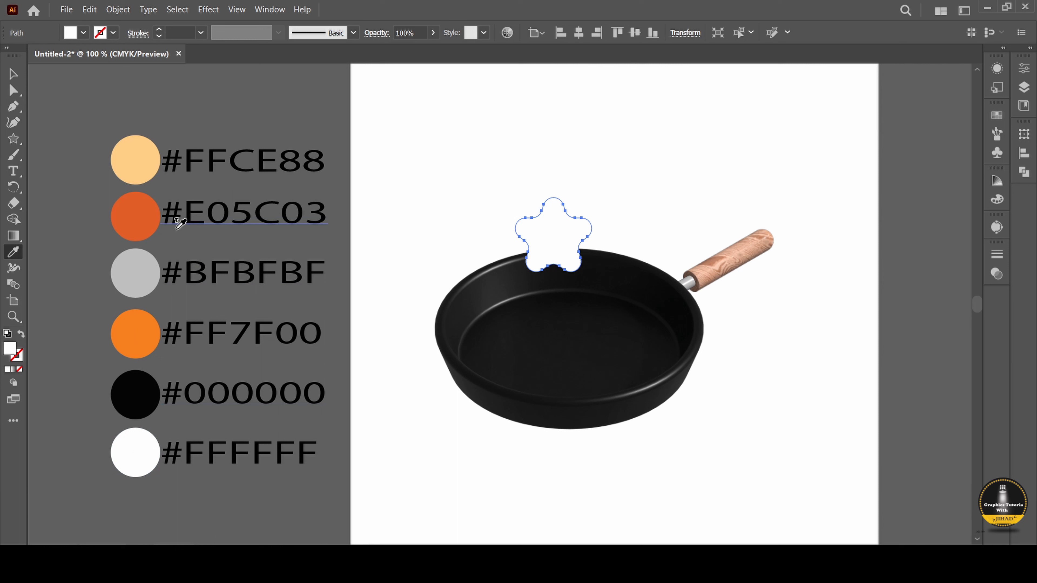
pyautogui.click(12, 77)
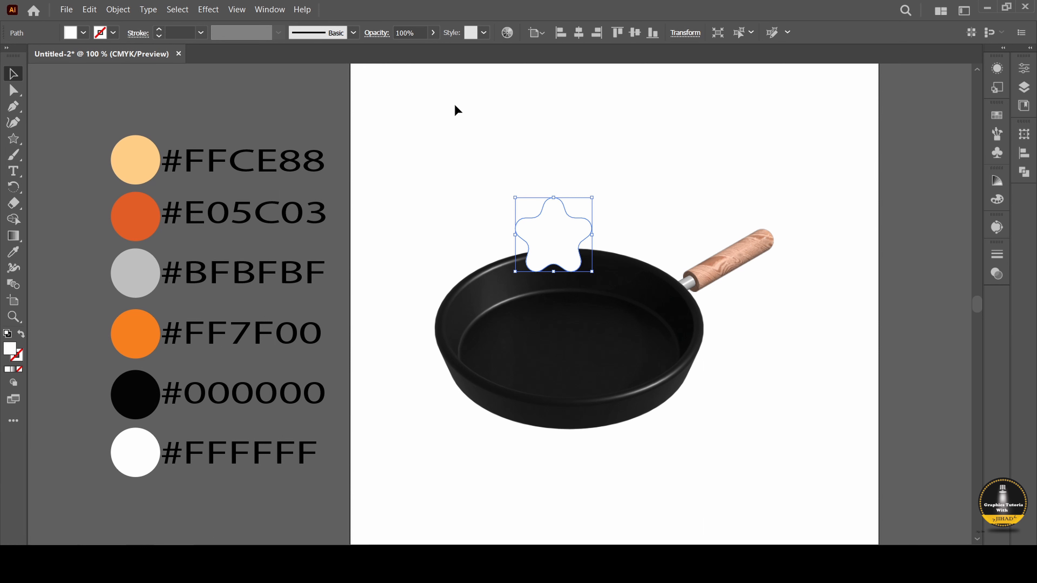
pyautogui.click(269, 9)
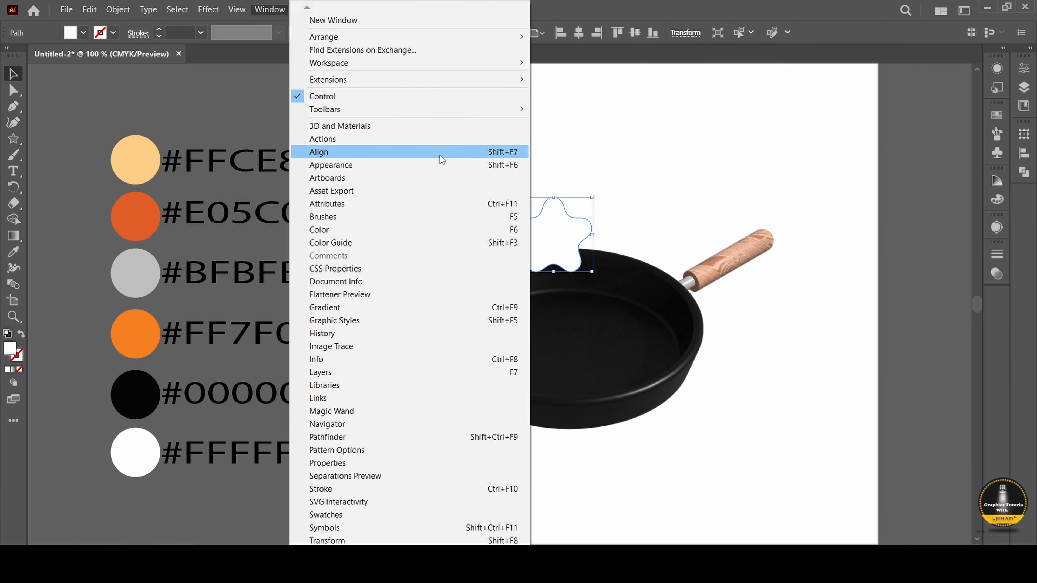
pyautogui.click(434, 126)
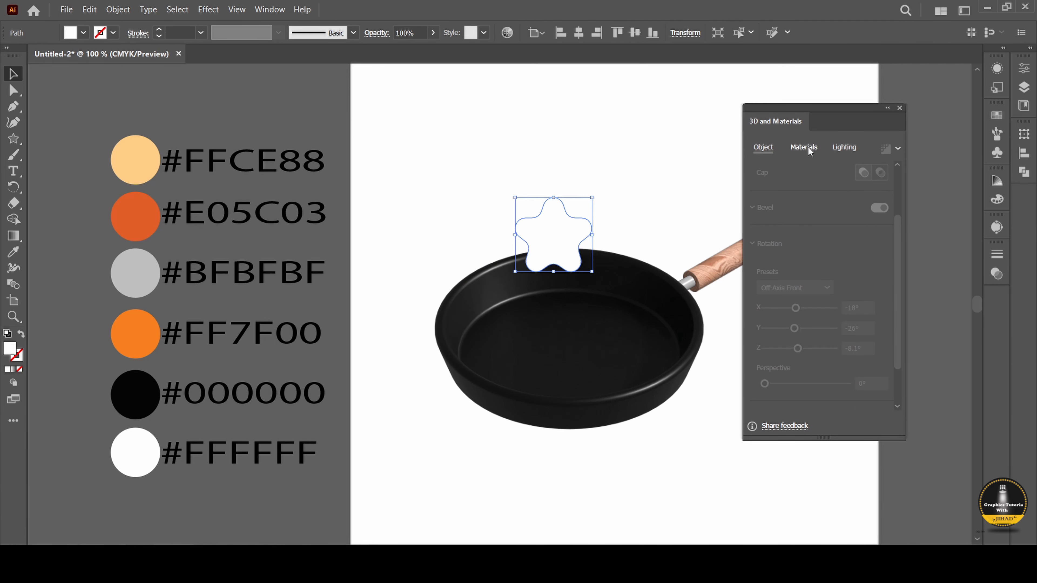
# - Extrude the white rounded star in 3D with a depth of 13 pt and turn on a Round bevel for it
pyautogui.click(810, 151)
pyautogui.click(767, 150)
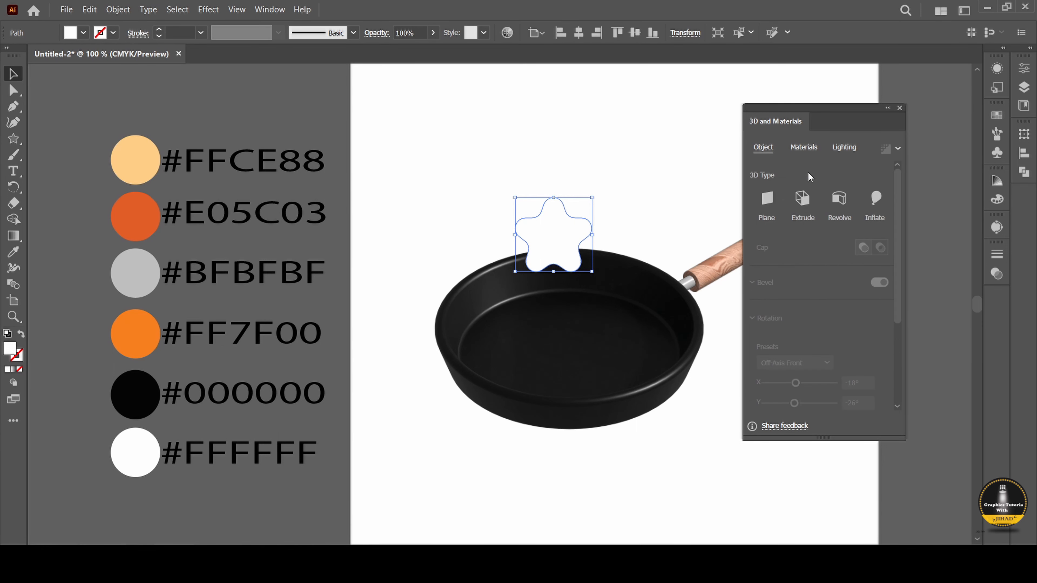
pyautogui.click(802, 200)
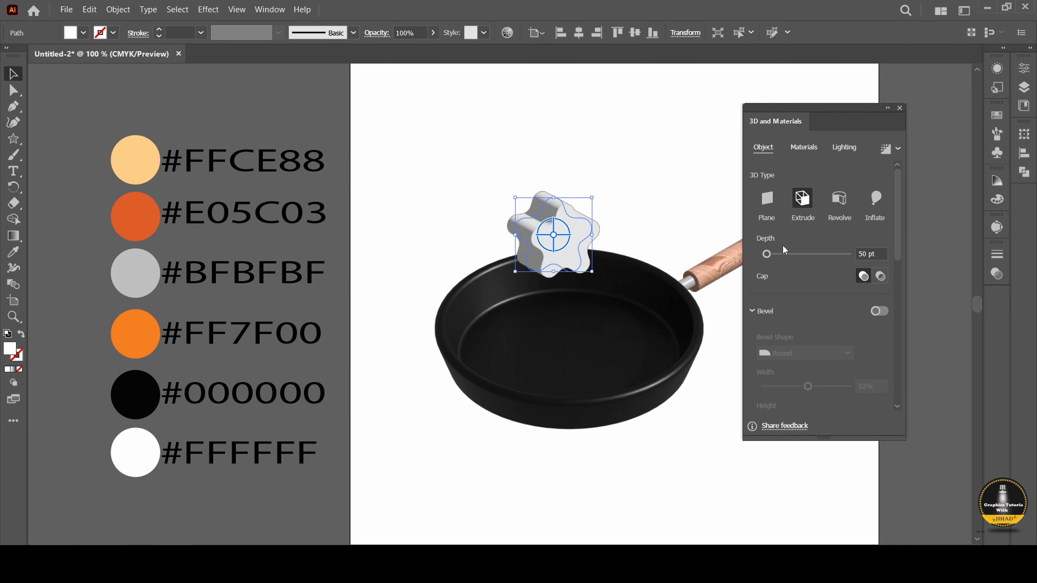
pyautogui.moveTo(771, 254); pyautogui.dragTo(755, 257)
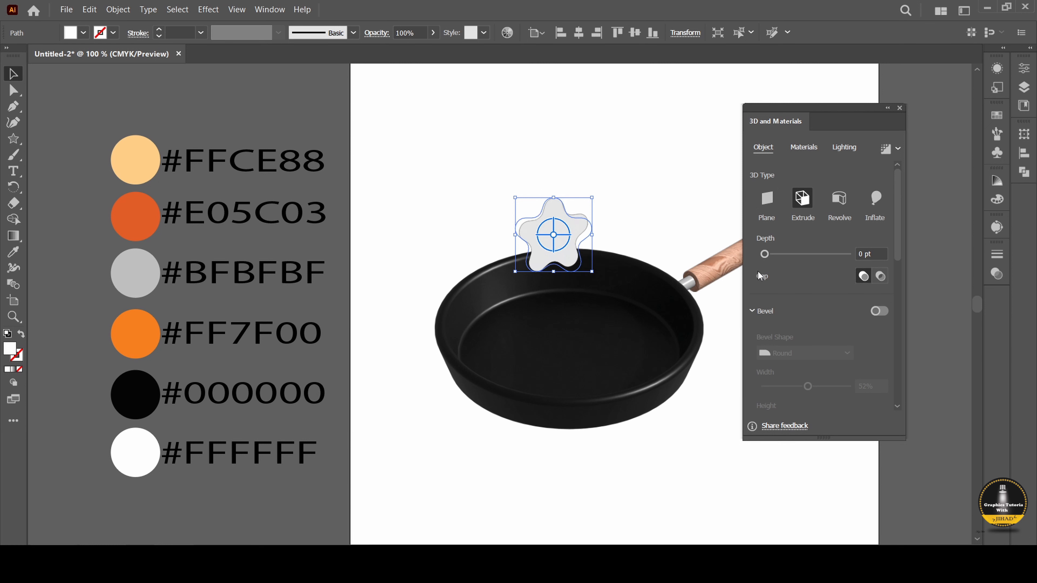
pyautogui.moveTo(763, 255); pyautogui.dragTo(763, 255)
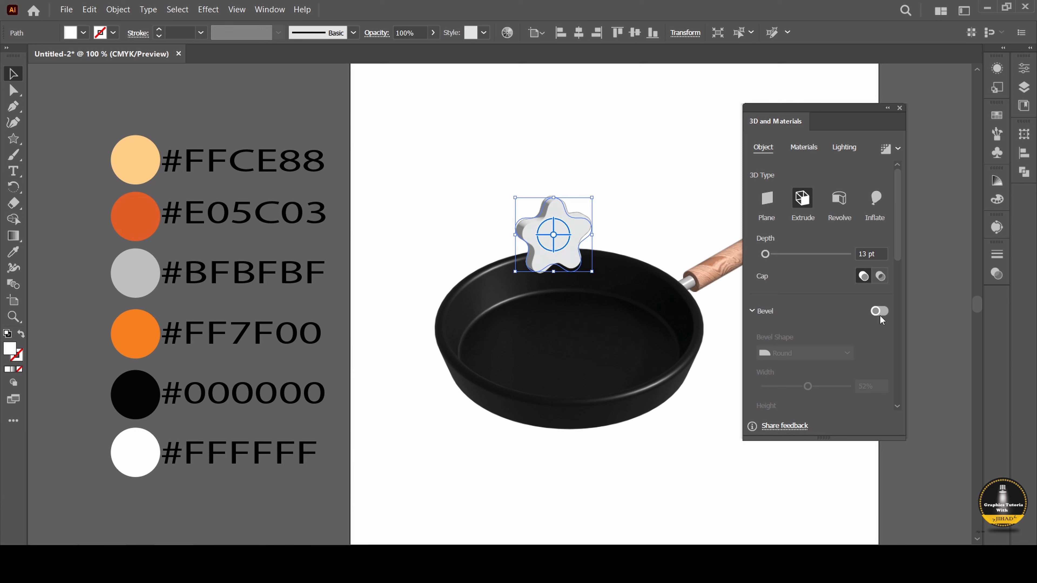
pyautogui.click(811, 353)
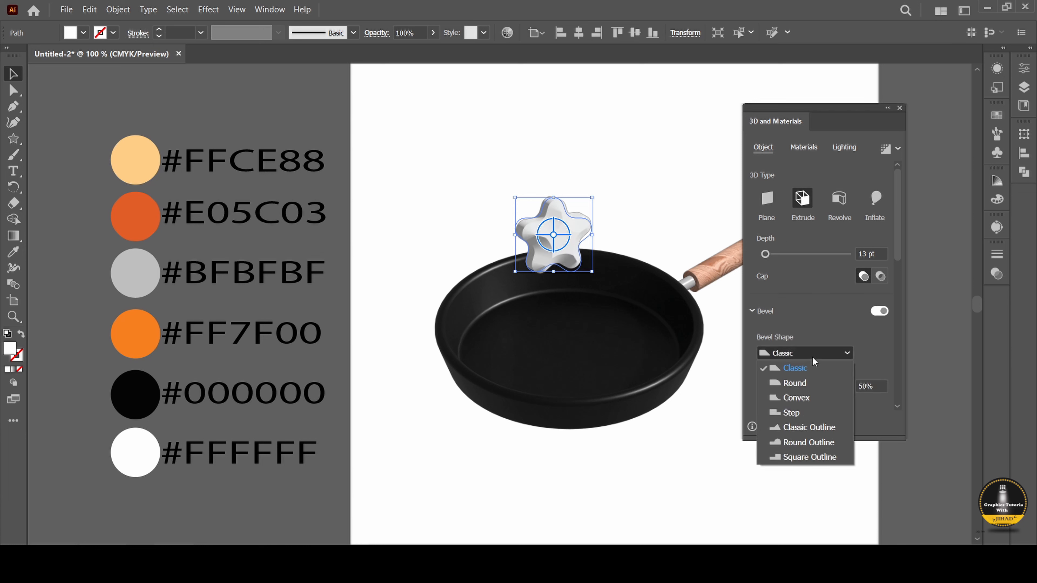
pyautogui.click(797, 382)
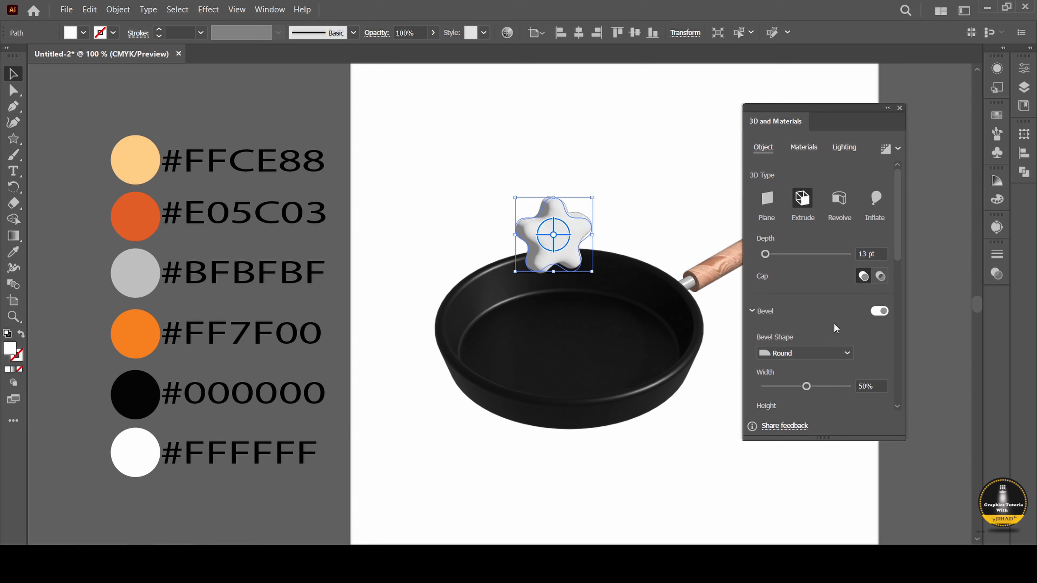
# - Rotate the extruded star with the Isometric Top preset and set its Z rotation to 28°
pyautogui.scroll(-10, 843, 370)
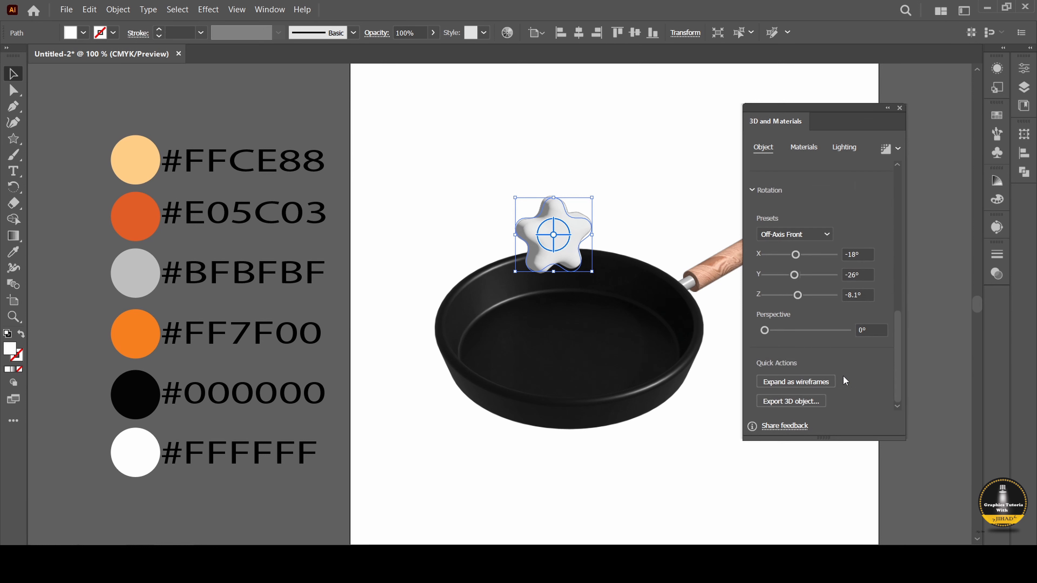
pyautogui.click(813, 234)
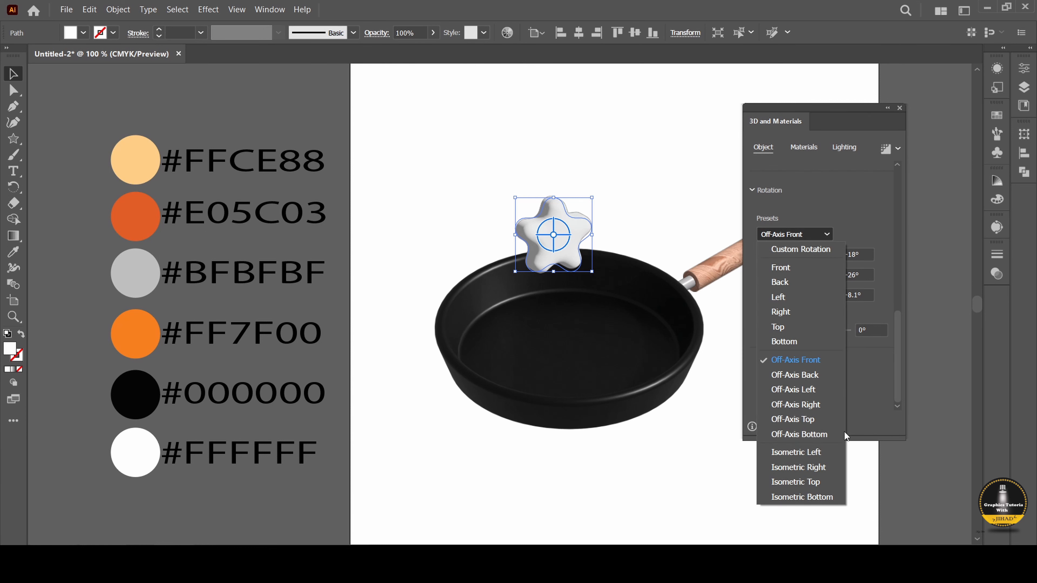
pyautogui.click(816, 476)
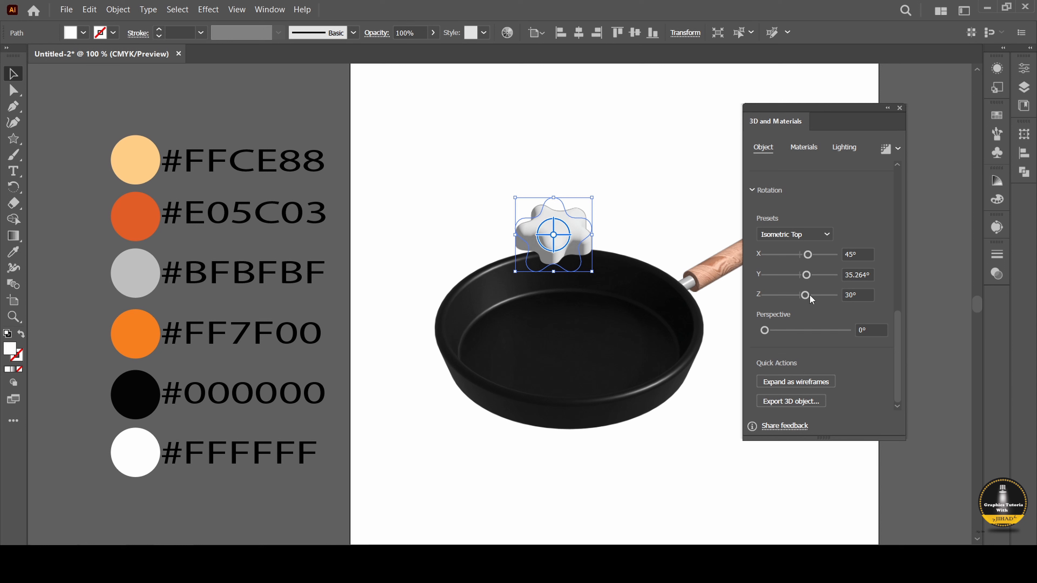
pyautogui.moveTo(806, 295); pyautogui.dragTo(808, 298)
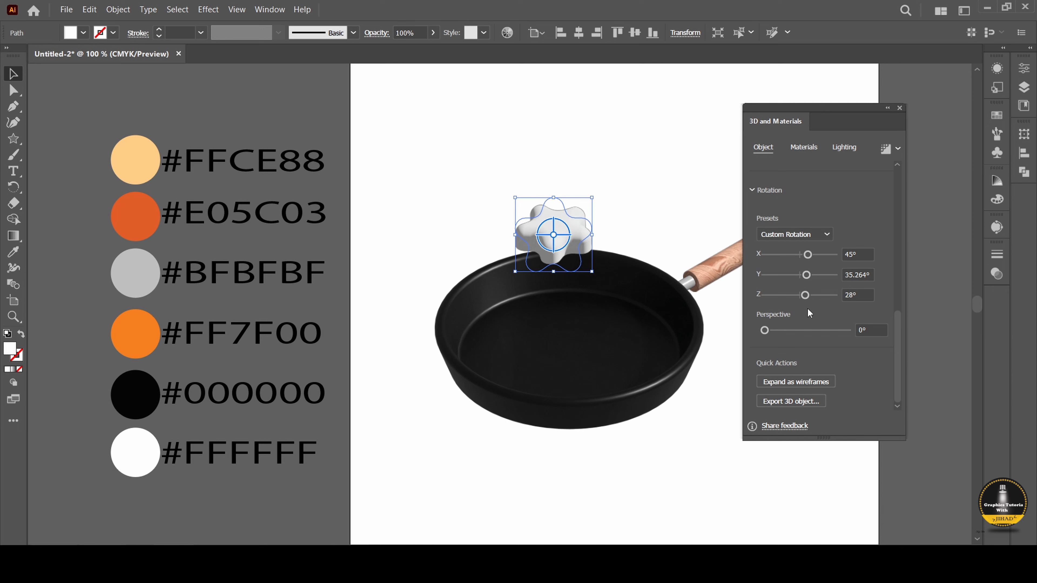
# - Reduce the star's extrusion depth to 0 pt and move it onto the pan's inner base
pyautogui.moveTo(902, 356); pyautogui.dragTo(876, 185)
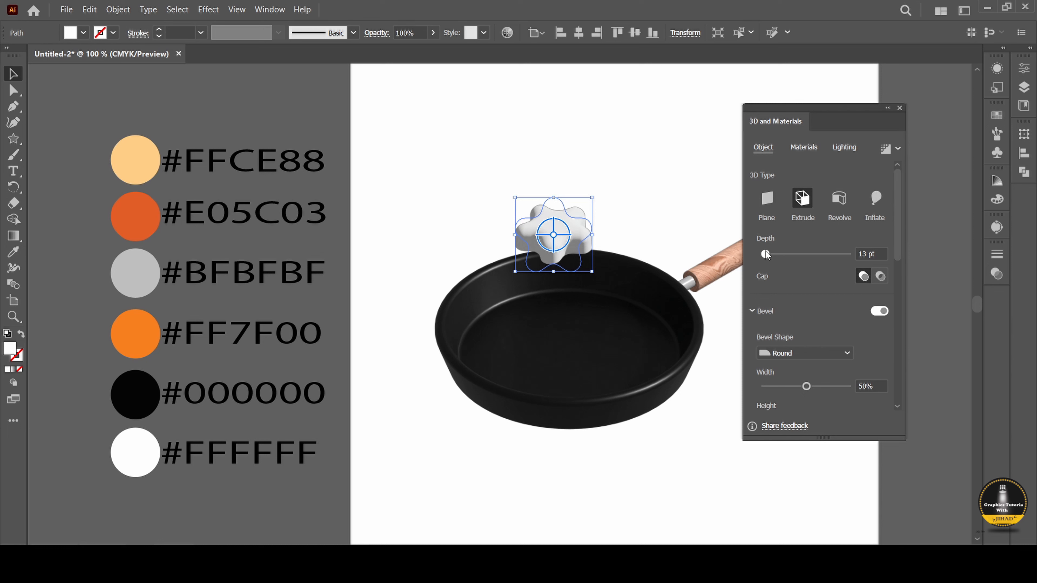
pyautogui.moveTo(765, 254); pyautogui.dragTo(758, 255)
pyautogui.moveTo(574, 247); pyautogui.dragTo(582, 334)
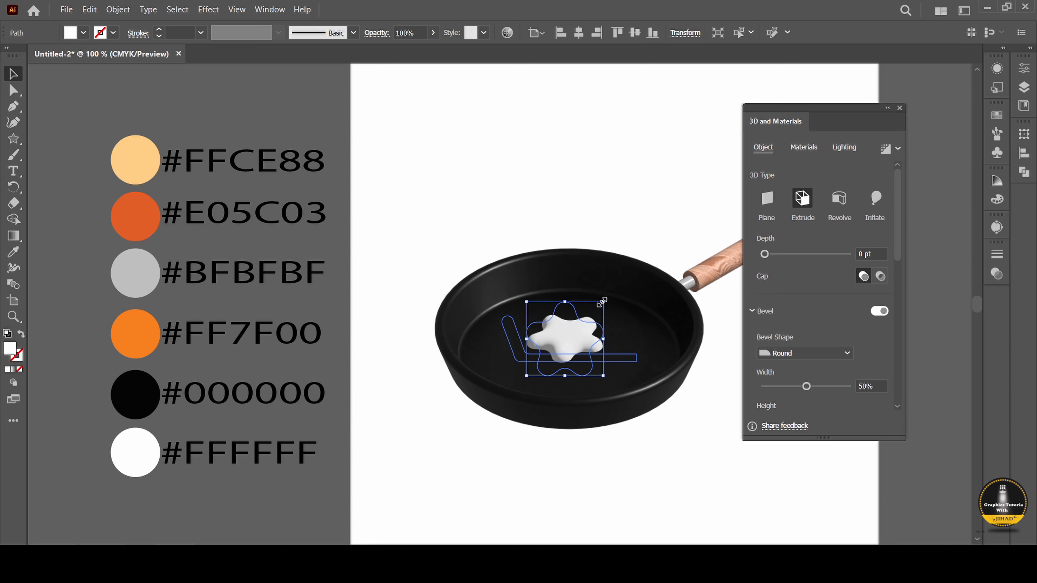
# - Enlarge the star in stages and reposition it so it fills most of the pan's inner base, then deselect it
pyautogui.moveTo(607, 296); pyautogui.dragTo(611, 292)
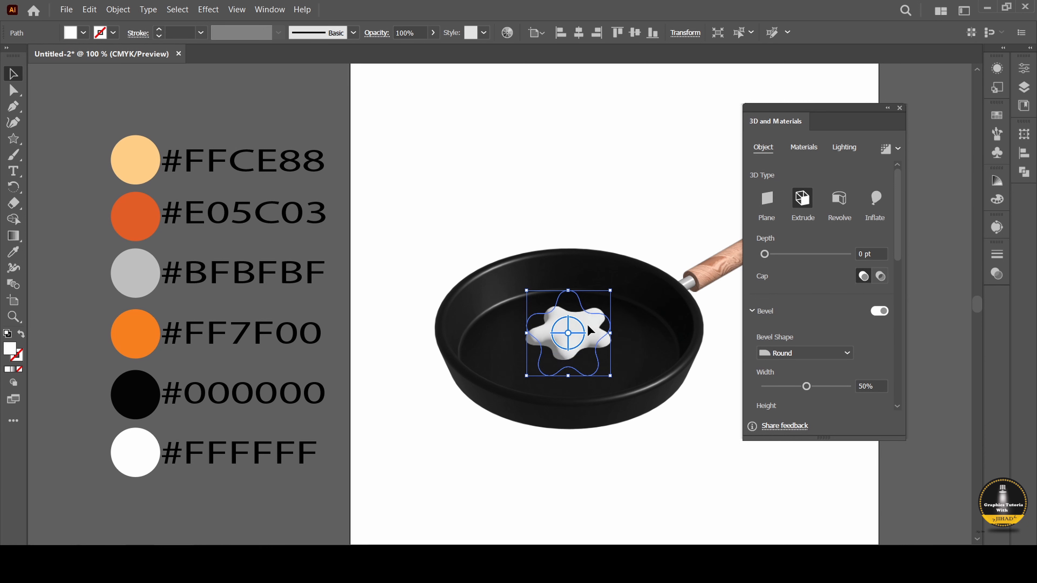
pyautogui.moveTo(588, 330); pyautogui.dragTo(588, 344)
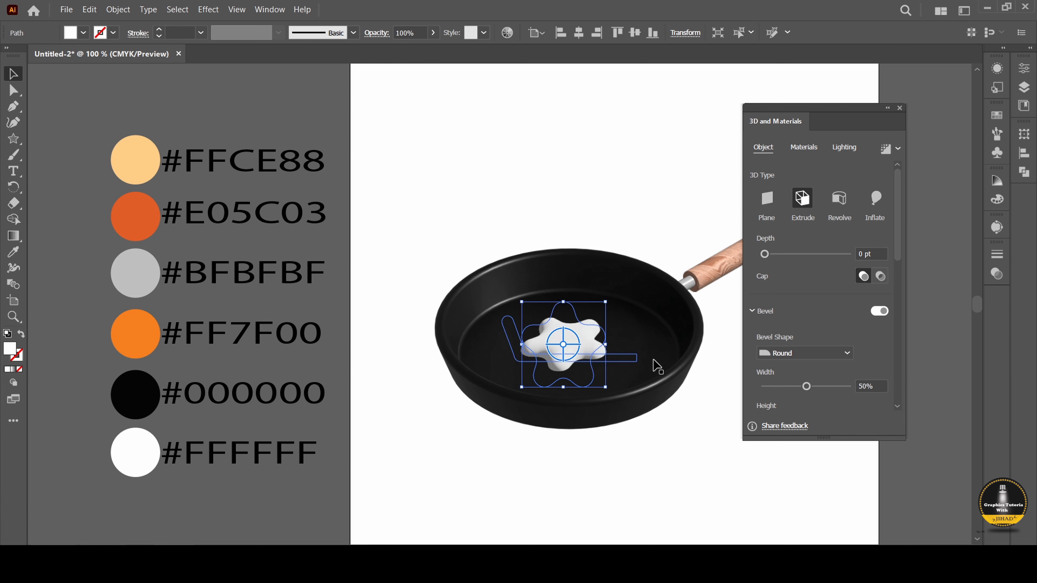
pyautogui.moveTo(609, 346); pyautogui.dragTo(637, 324)
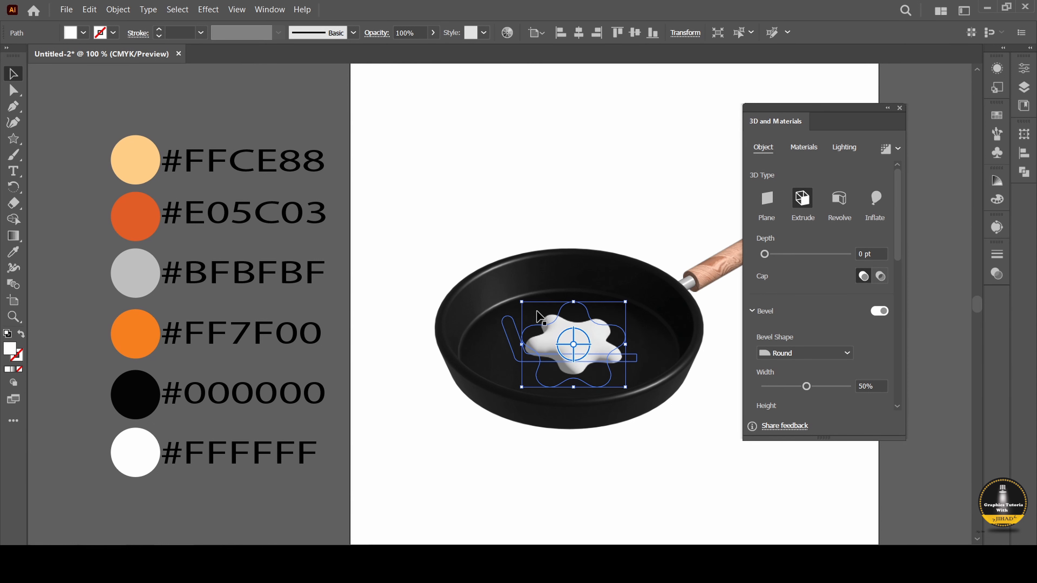
pyautogui.moveTo(522, 302); pyautogui.dragTo(488, 277)
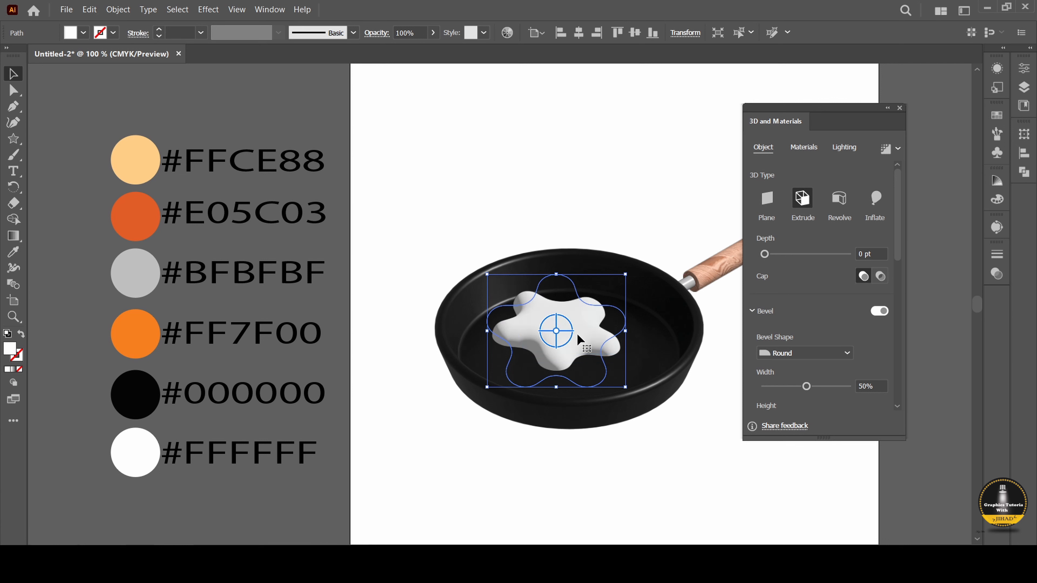
pyautogui.moveTo(560, 331); pyautogui.dragTo(568, 341)
pyautogui.moveTo(633, 283); pyautogui.dragTo(658, 269)
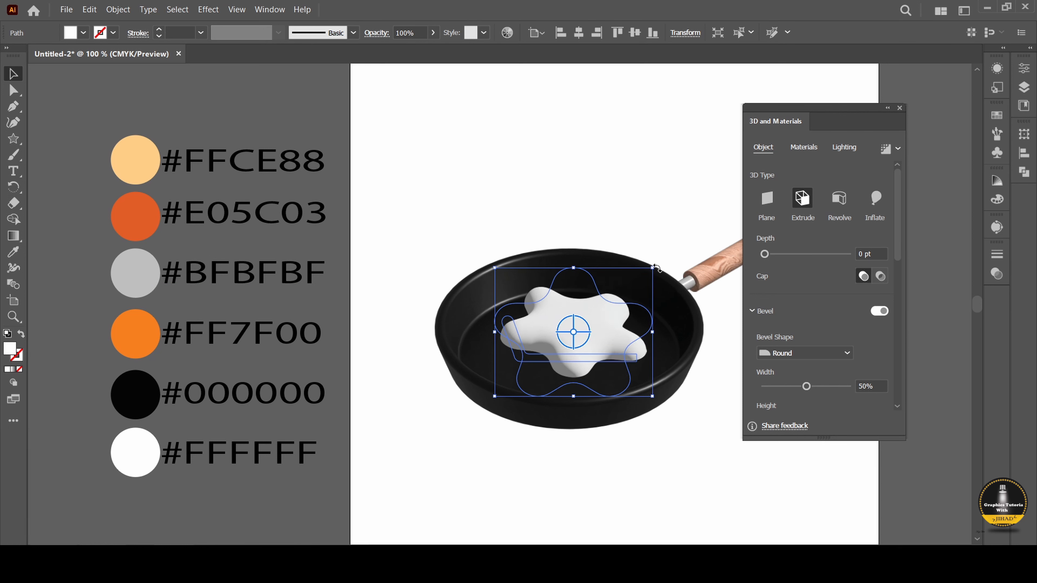
pyautogui.moveTo(602, 335); pyautogui.dragTo(598, 347)
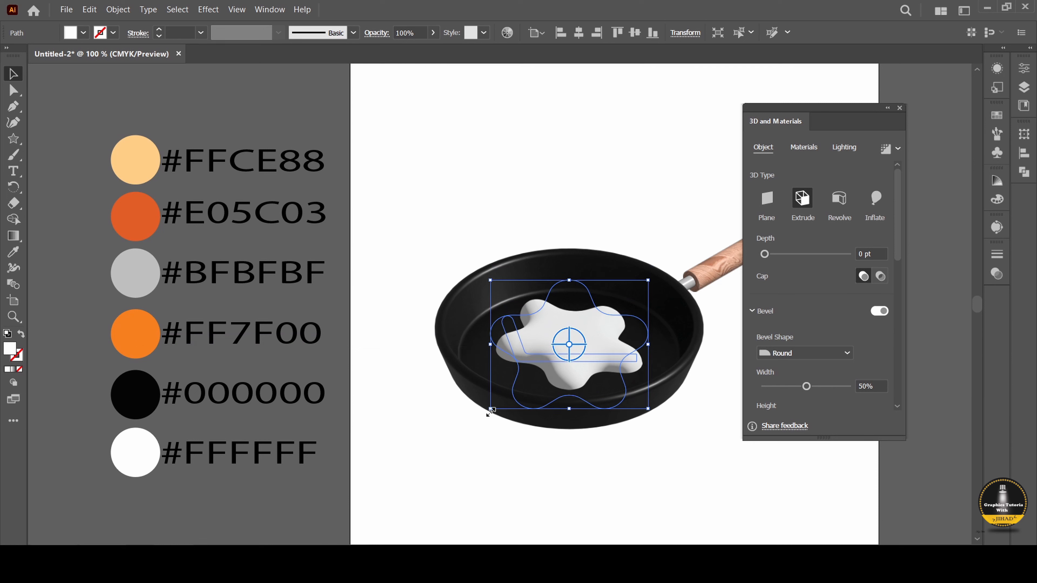
pyautogui.moveTo(489, 409); pyautogui.dragTo(472, 427)
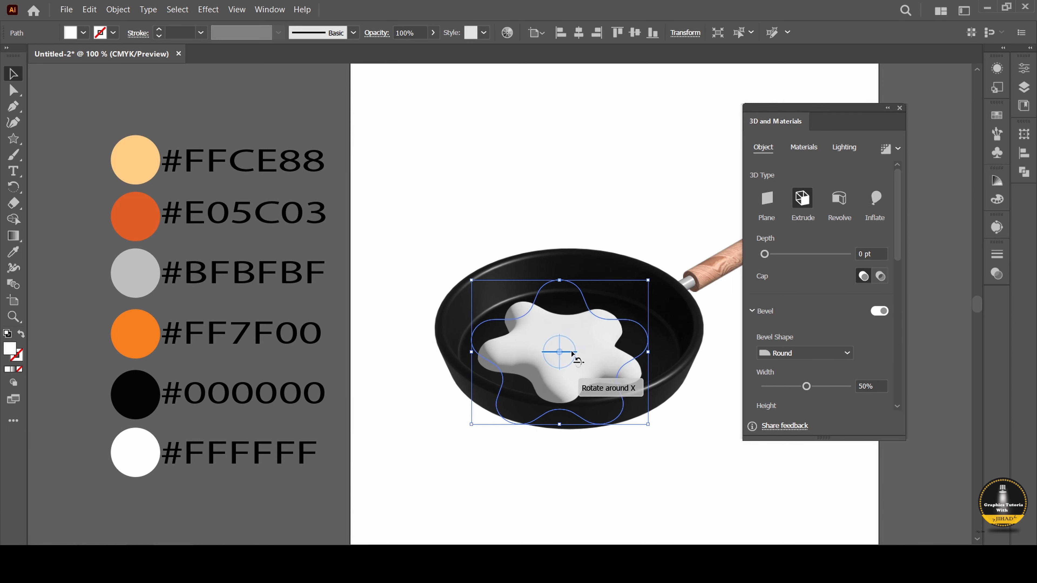
pyautogui.moveTo(580, 353)
pyautogui.mouseDown()
pyautogui.moveTo(570, 349)
pyautogui.moveTo(594, 341)
pyautogui.mouseUp()
pyautogui.click(734, 367)
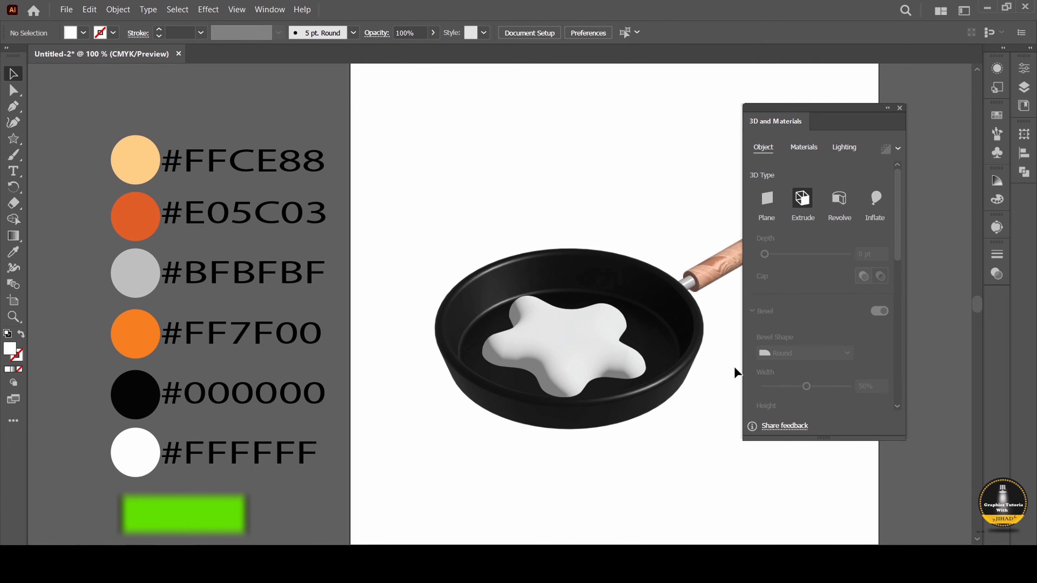
# - Flatten the star's Round bevel by setting its width to 39% and its height to 34%
pyautogui.click(646, 324)
pyautogui.scroll(-5, 816, 286)
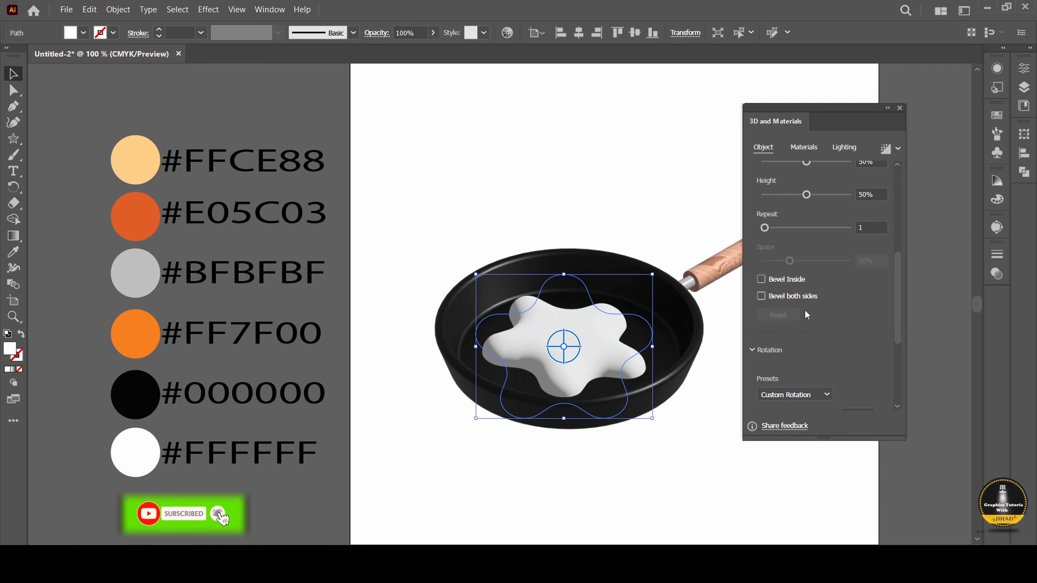
pyautogui.scroll(3, 806, 315)
pyautogui.moveTo(807, 237); pyautogui.dragTo(798, 272)
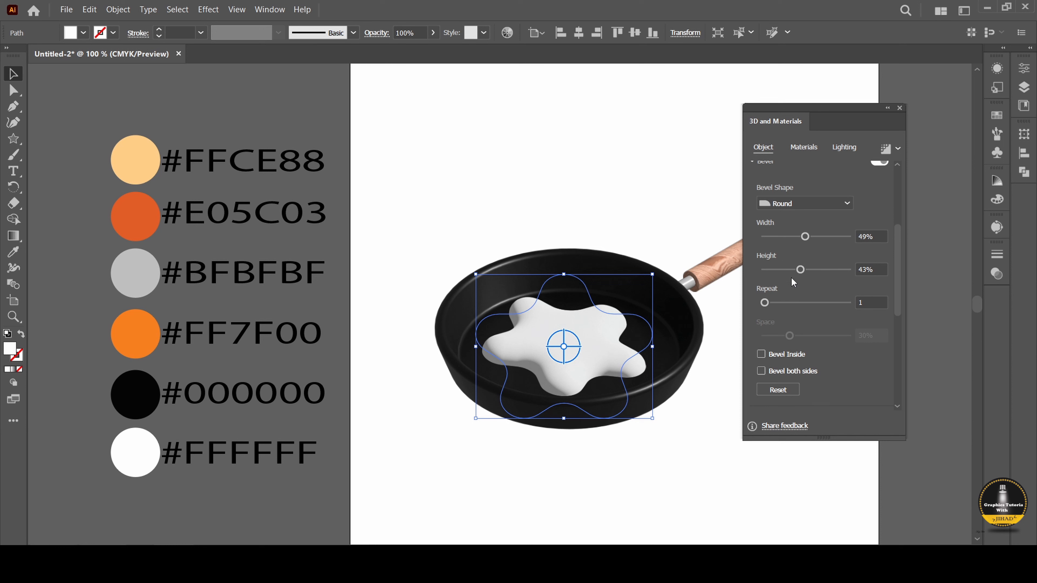
pyautogui.moveTo(800, 270); pyautogui.dragTo(792, 273)
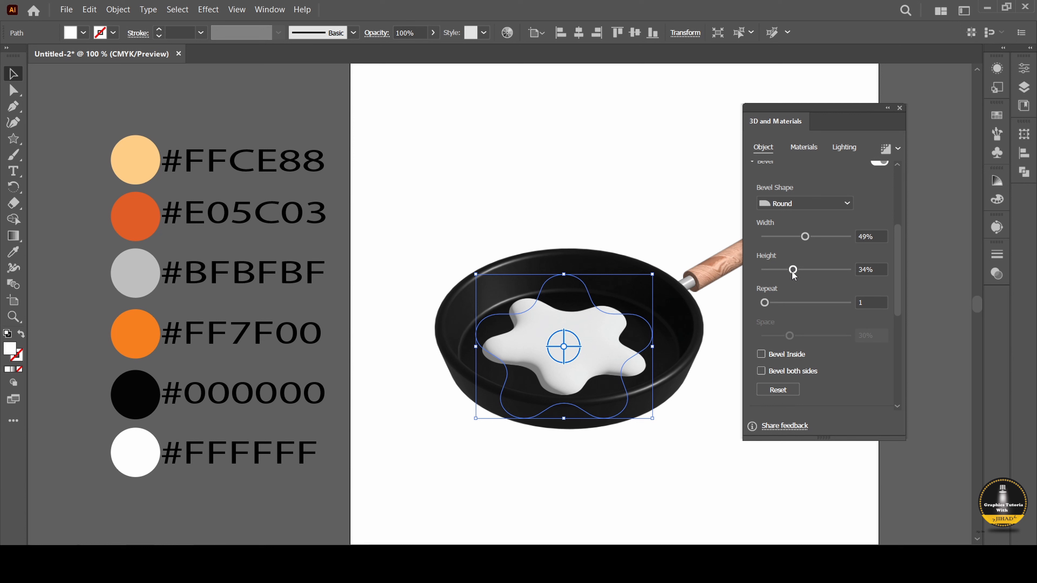
pyautogui.moveTo(806, 238); pyautogui.dragTo(798, 239)
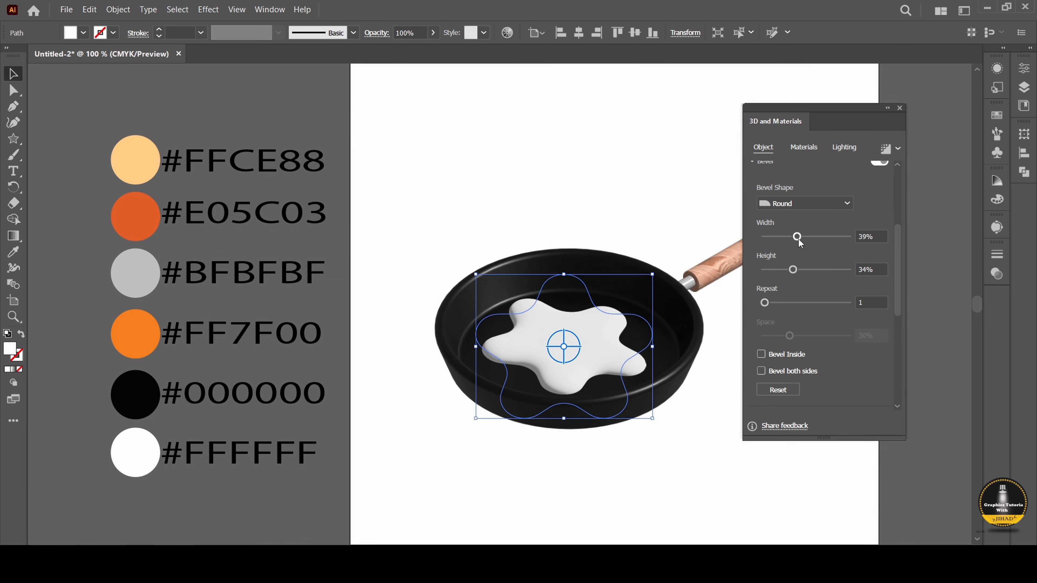
pyautogui.click(726, 339)
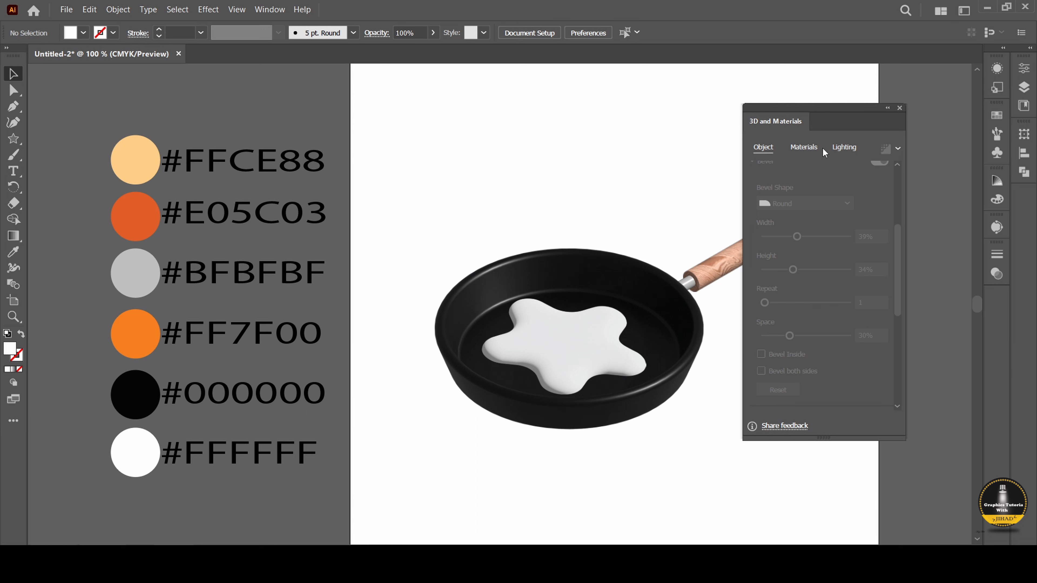
# - Show the star's base material properties and lower its roughness to 0.22
pyautogui.click(813, 148)
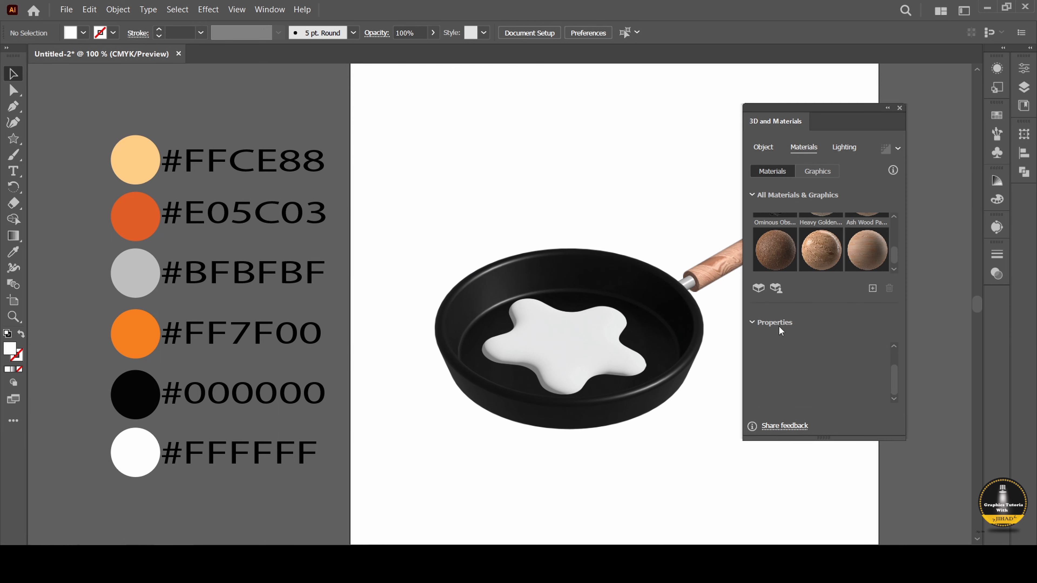
pyautogui.click(767, 327)
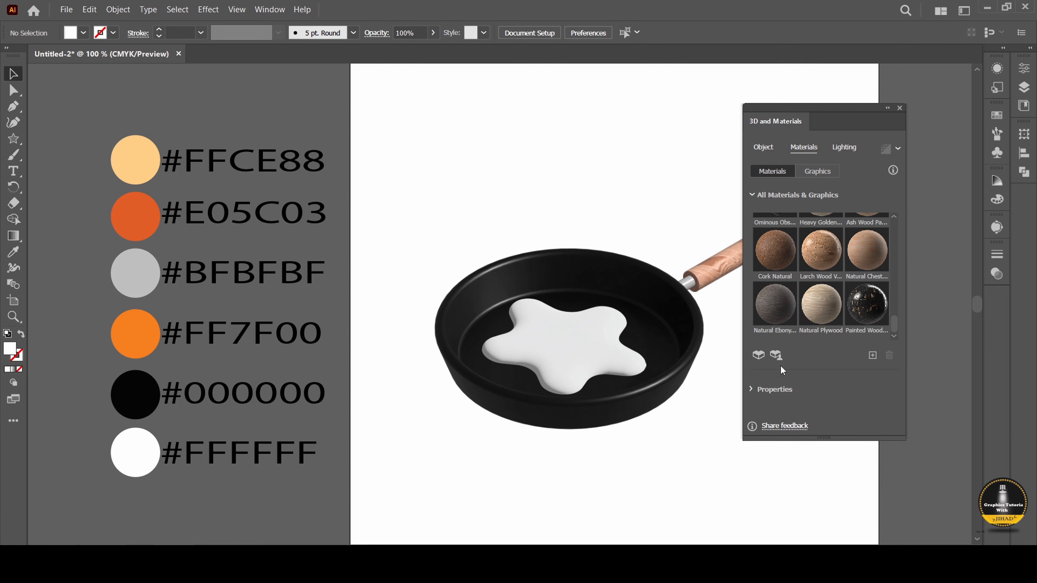
pyautogui.click(781, 386)
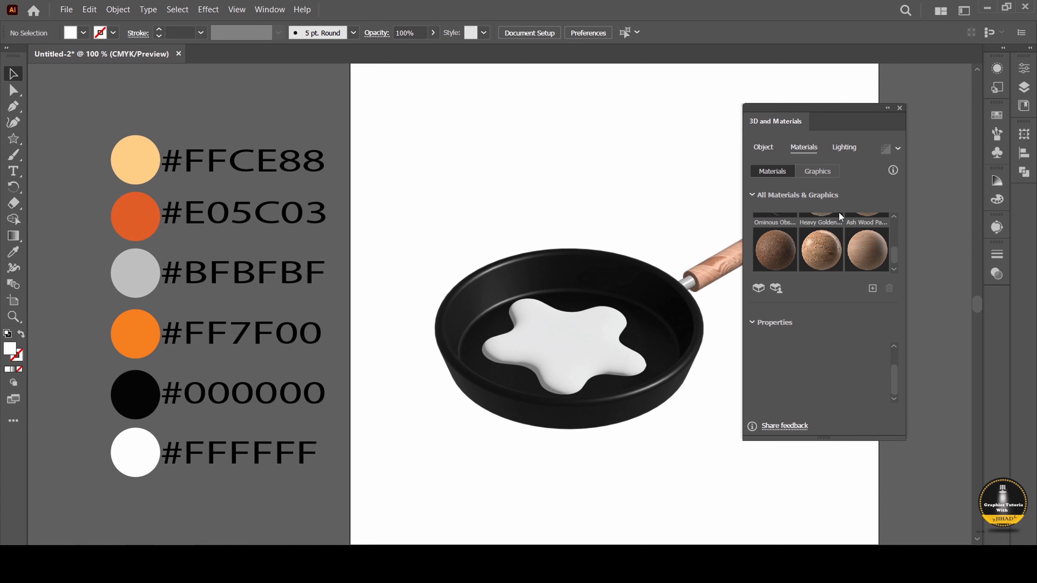
pyautogui.click(759, 194)
pyautogui.click(779, 234)
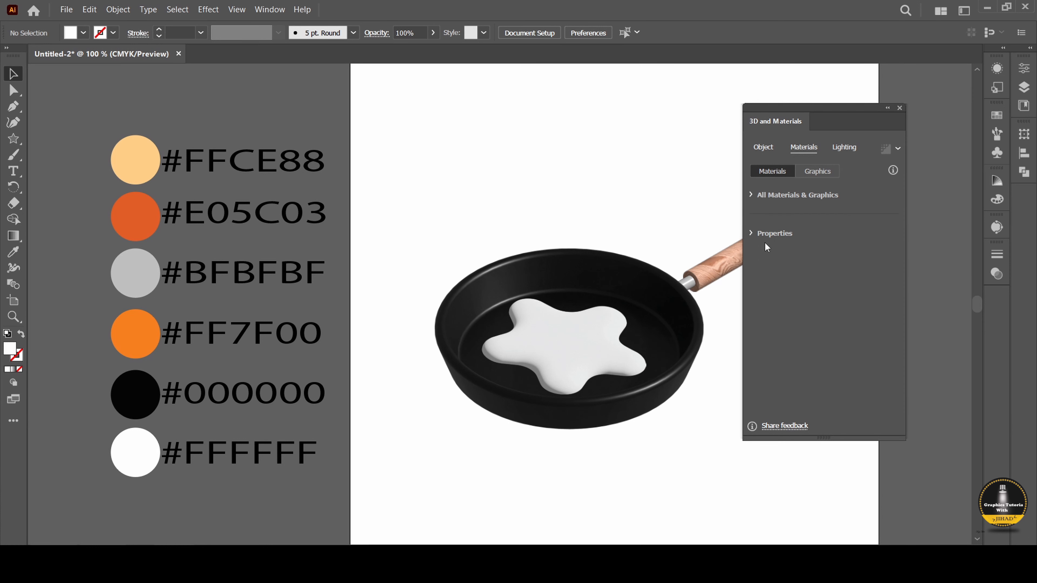
pyautogui.click(767, 233)
pyautogui.click(620, 331)
pyautogui.scroll(-1, 829, 272)
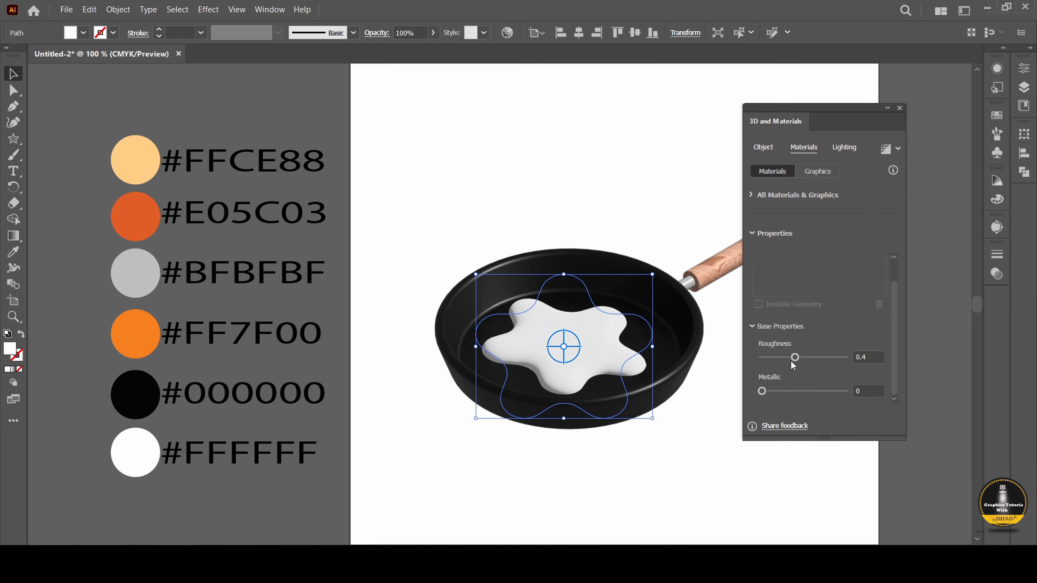
pyautogui.moveTo(791, 360); pyautogui.dragTo(782, 359)
pyautogui.moveTo(782, 359); pyautogui.dragTo(777, 359)
pyautogui.scroll(3, 597, 428)
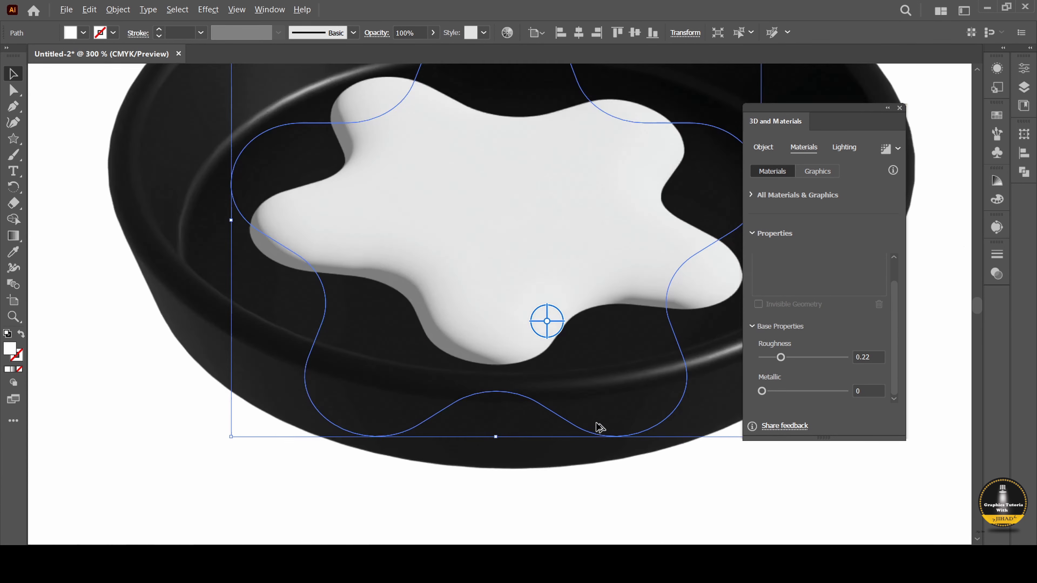
# - Make the star glossier by setting its roughness to 0.11 and its metallic value to 0.07
pyautogui.scroll(2, 606, 325)
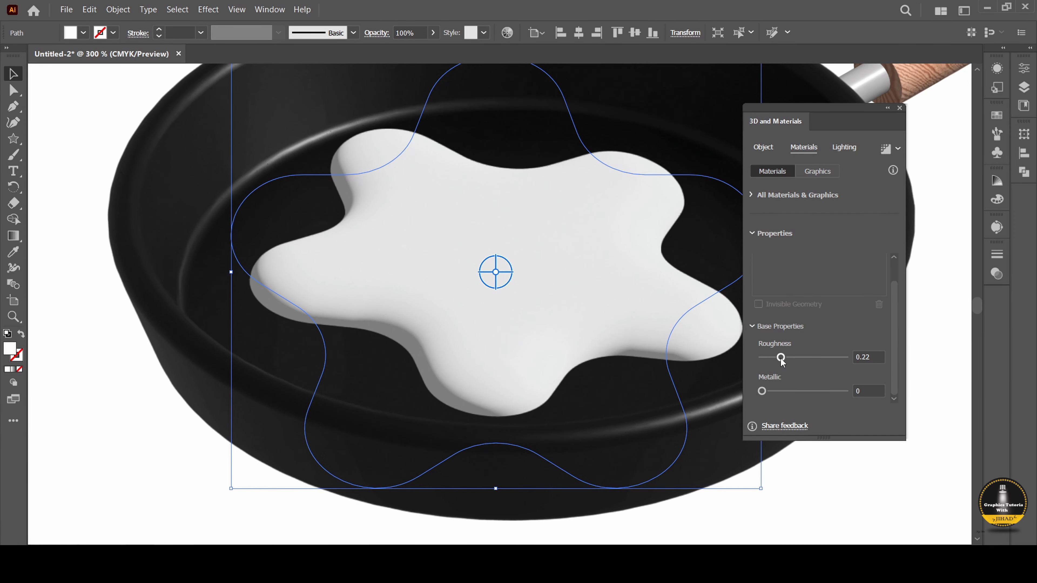
pyautogui.moveTo(781, 357); pyautogui.dragTo(771, 359)
pyautogui.moveTo(760, 393); pyautogui.dragTo(762, 394)
pyautogui.moveTo(762, 391); pyautogui.dragTo(764, 394)
pyautogui.click(801, 490)
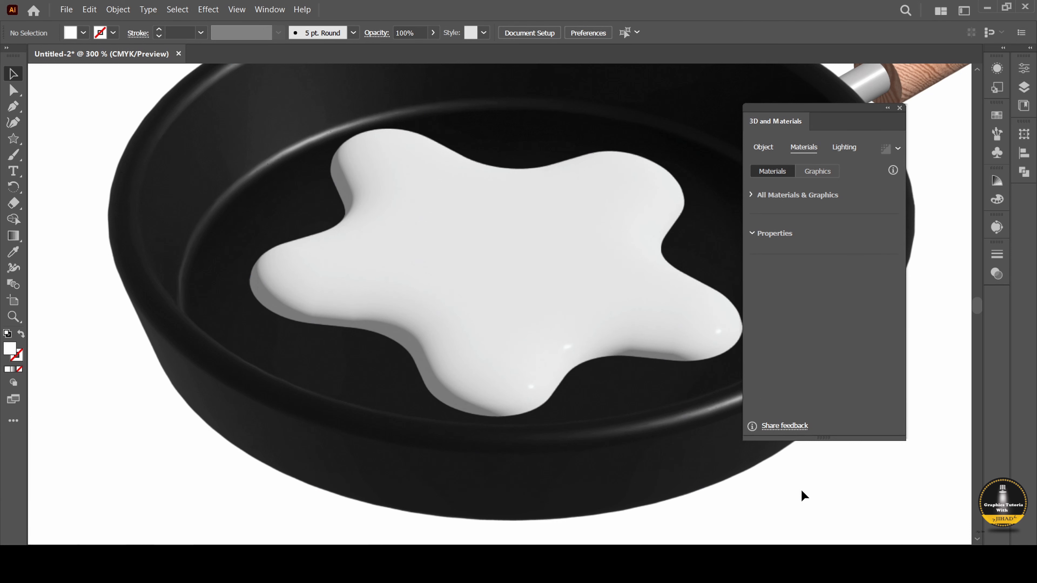
# - Slightly raise the star's metallic and roughness values and open its 3D lighting settings
pyautogui.click(465, 309)
pyautogui.scroll(-1, 775, 383)
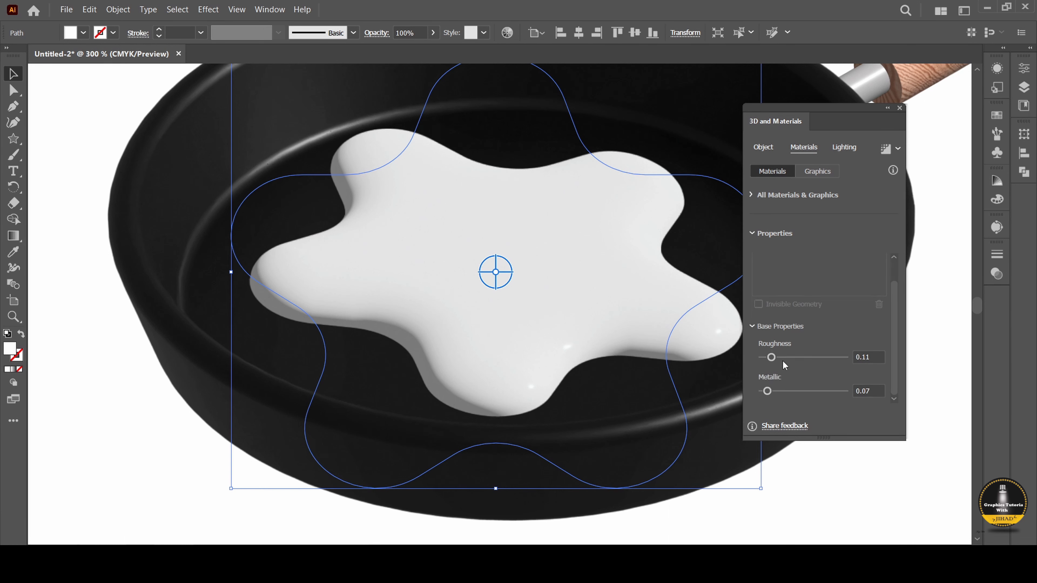
pyautogui.moveTo(770, 393); pyautogui.dragTo(774, 394)
pyautogui.moveTo(772, 358)
pyautogui.mouseDown()
pyautogui.moveTo(781, 357)
pyautogui.moveTo(774, 362)
pyautogui.mouseUp()
pyautogui.moveTo(774, 359); pyautogui.dragTo(775, 360)
pyautogui.click(841, 149)
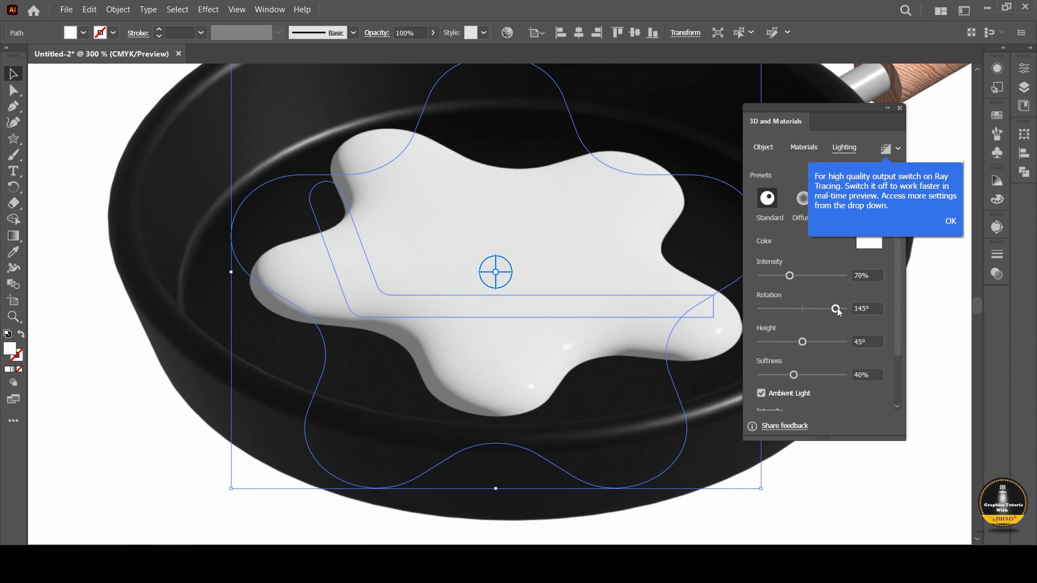
# - Set the star's light rotation to 180°, light height to 75° and ambient light intensity to 53%
pyautogui.moveTo(837, 308); pyautogui.dragTo(846, 312)
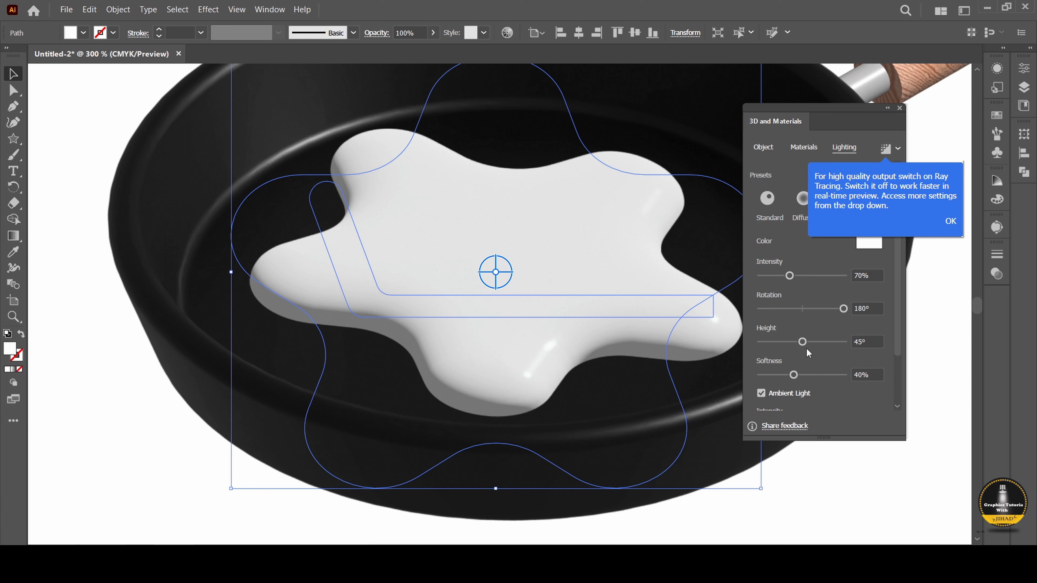
pyautogui.moveTo(803, 343); pyautogui.dragTo(831, 344)
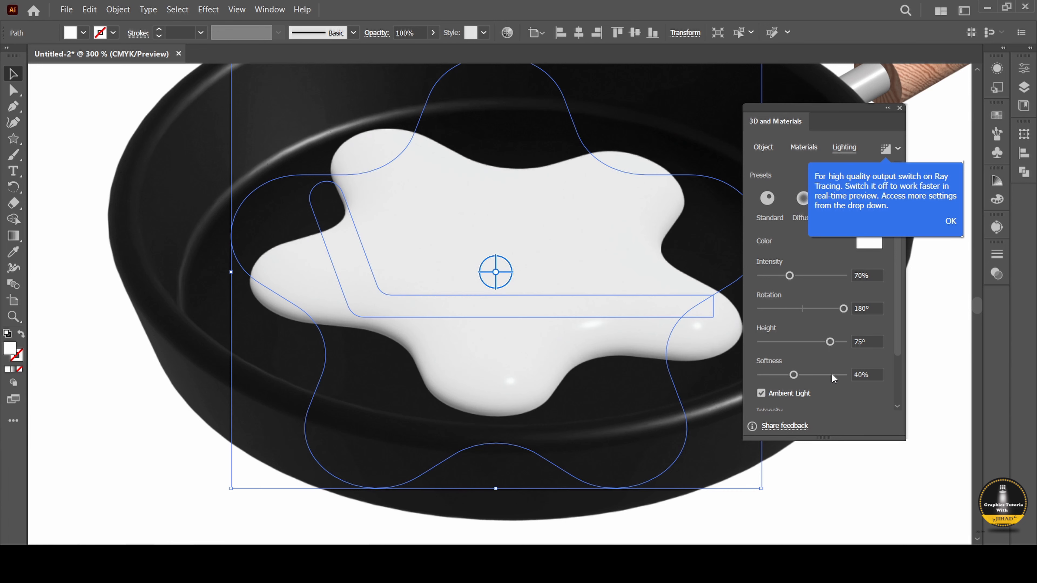
pyautogui.scroll(-3, 800, 386)
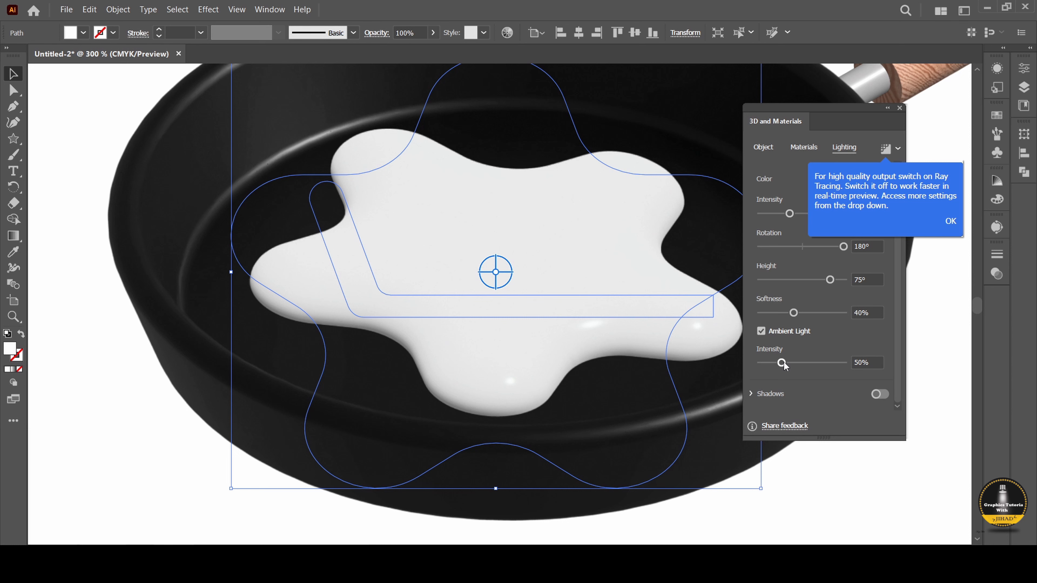
pyautogui.moveTo(784, 363); pyautogui.dragTo(786, 363)
# - Render the star with ray tracing, close the 3D settings and the tip, and return to 100% view with nothing selected
pyautogui.click(887, 149)
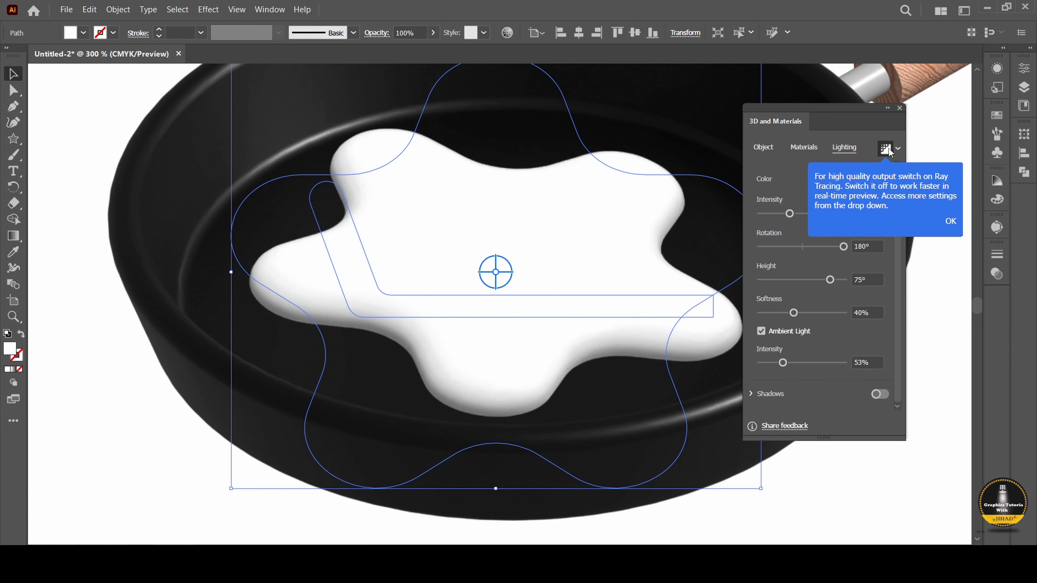
pyautogui.click(900, 108)
pyautogui.click(864, 313)
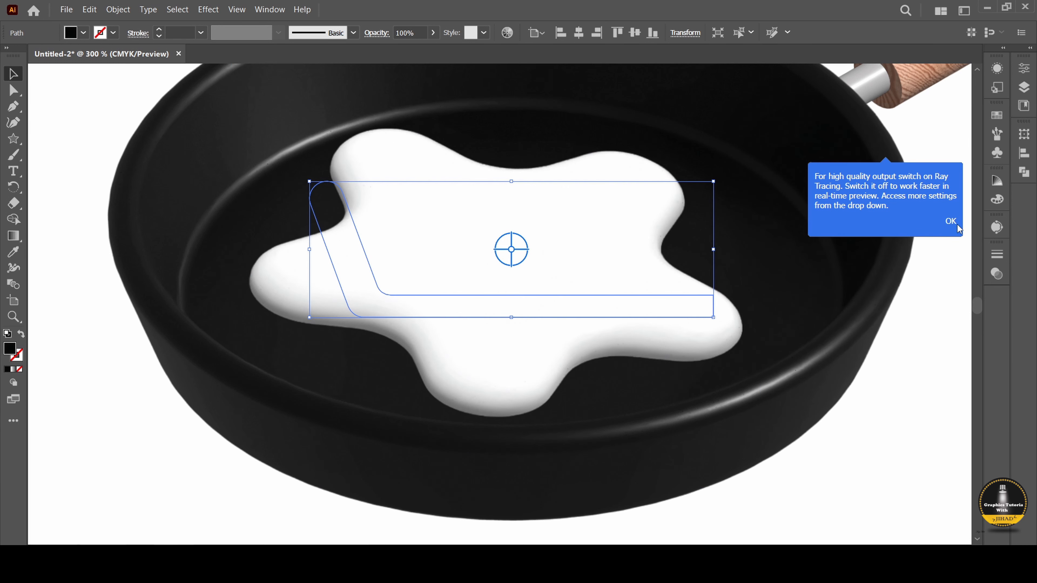
pyautogui.click(950, 222)
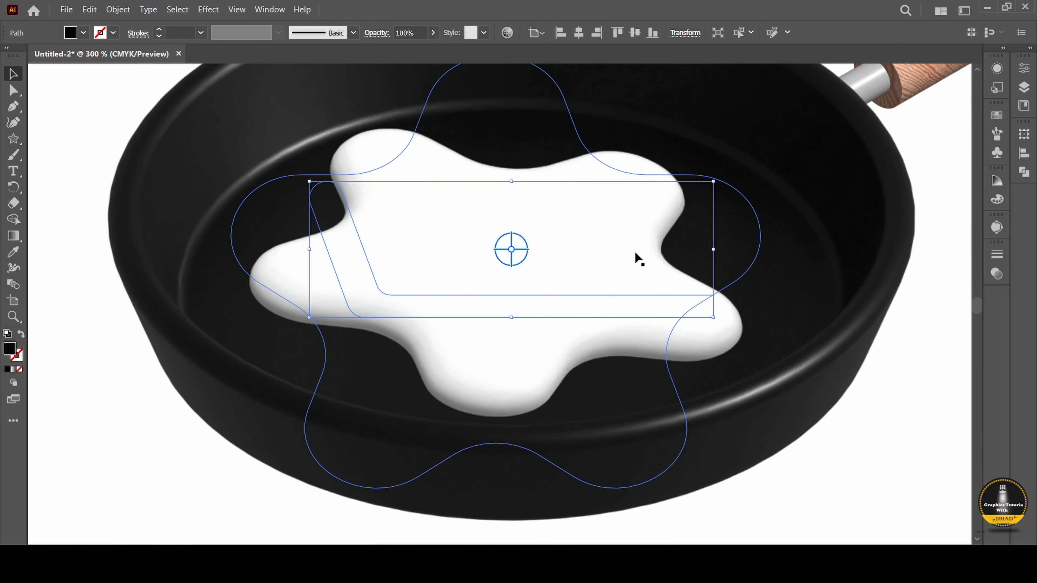
pyautogui.hotkey('ctrl', '1')
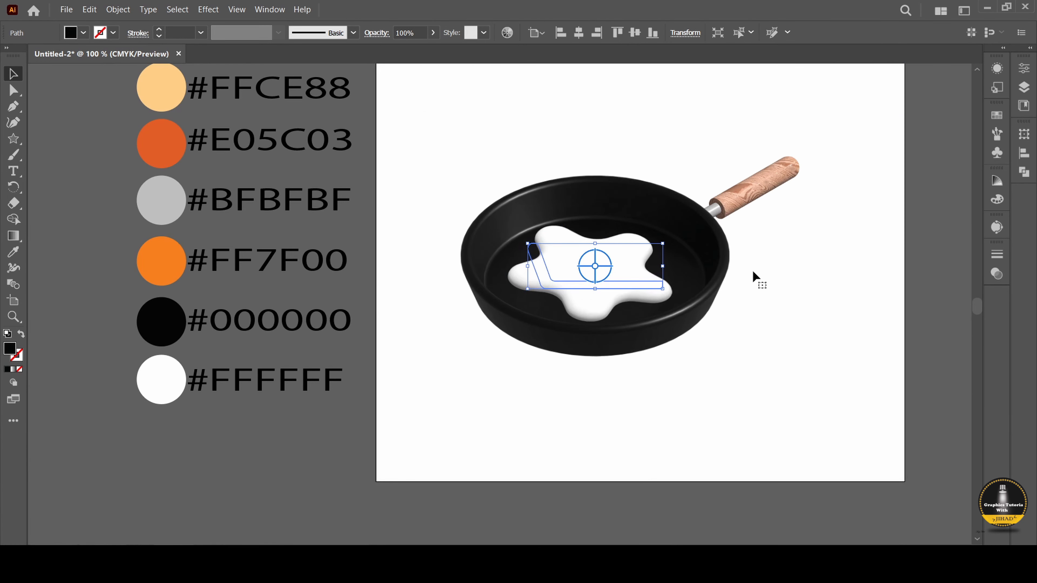
pyautogui.click(760, 271)
# - Draw a small black circle with the Ellipse tool in the blank area above the pan
pyautogui.scroll(3, 694, 286)
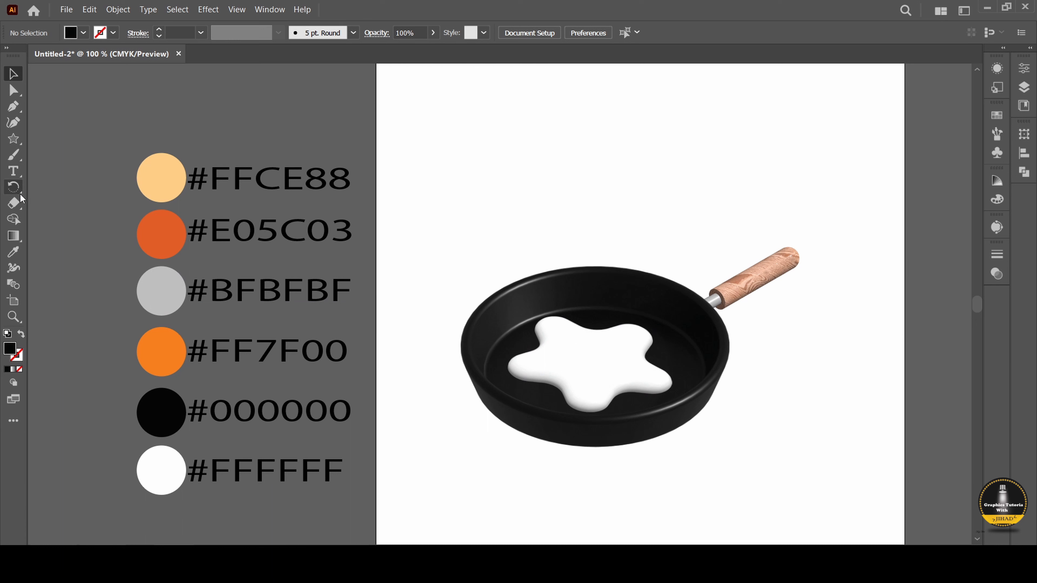
pyautogui.click(14, 139)
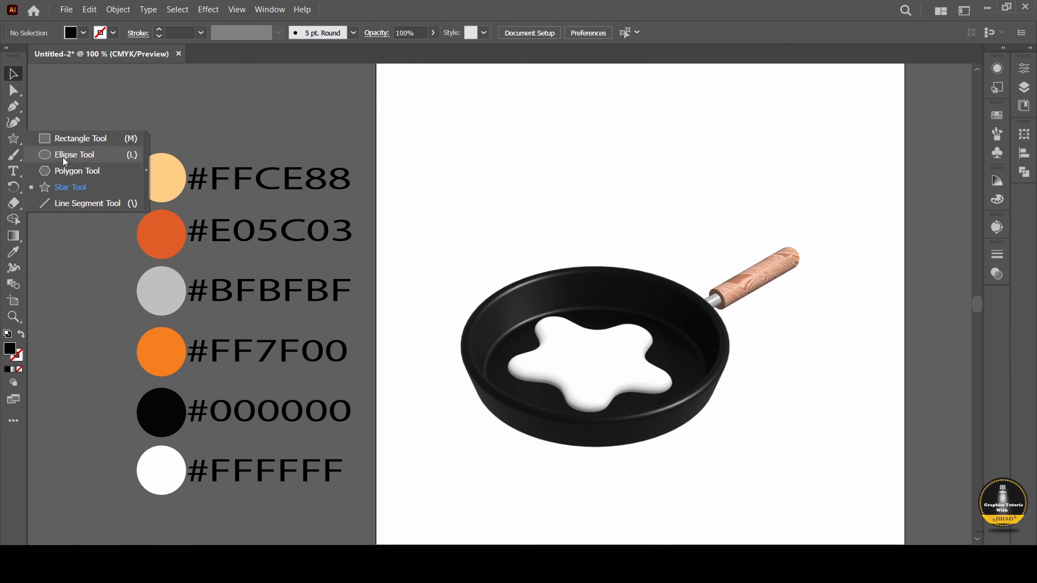
pyautogui.click(62, 157)
pyautogui.moveTo(570, 216); pyautogui.dragTo(602, 228)
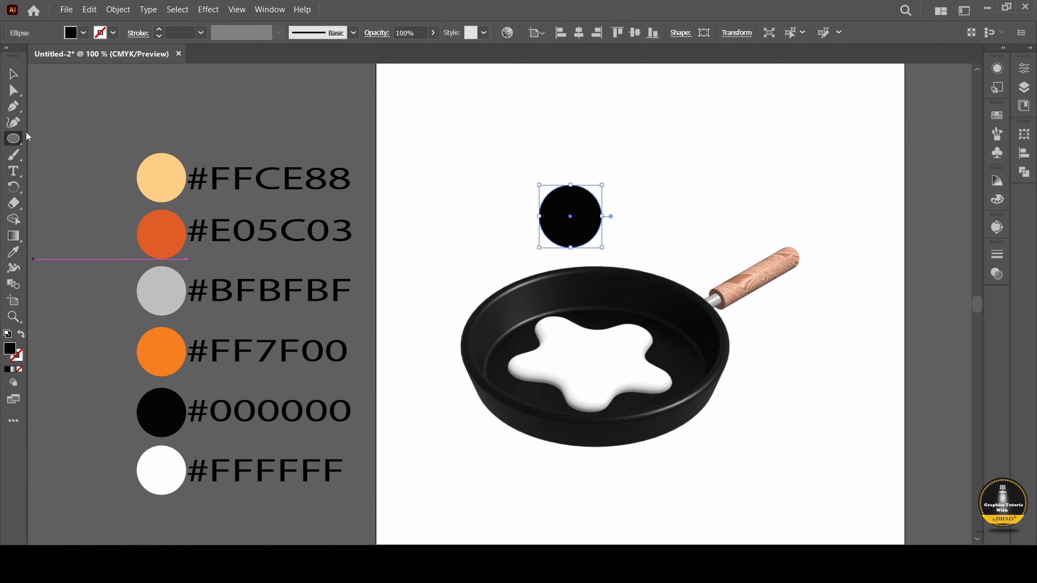
# - Draw a vertical and a horizontal line segment crossing at the black circle's centre and extending past its edges
pyautogui.click(13, 139)
pyautogui.click(75, 204)
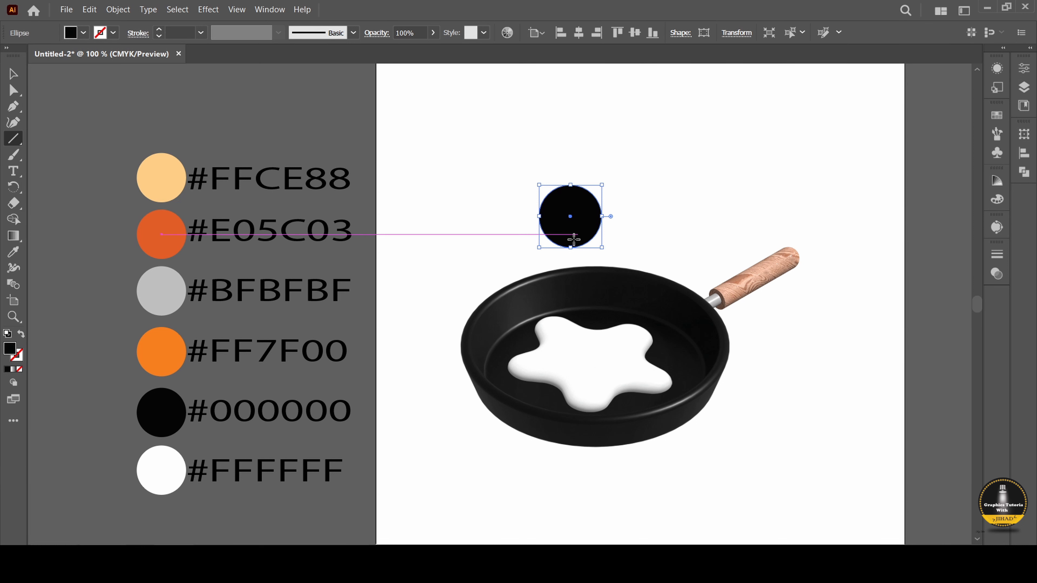
pyautogui.click(571, 259)
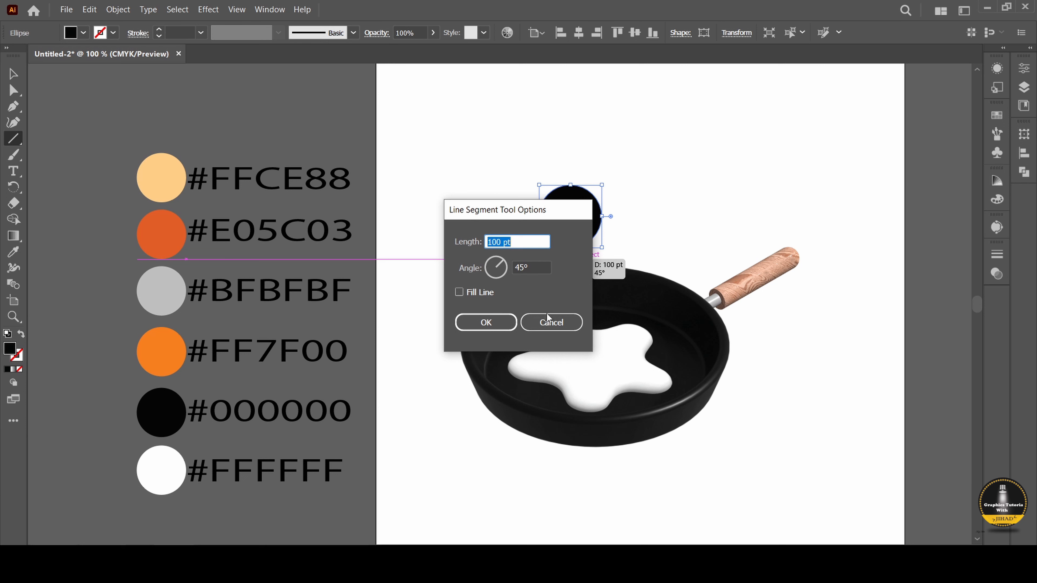
pyautogui.click(547, 318)
pyautogui.moveTo(570, 258); pyautogui.dragTo(569, 164)
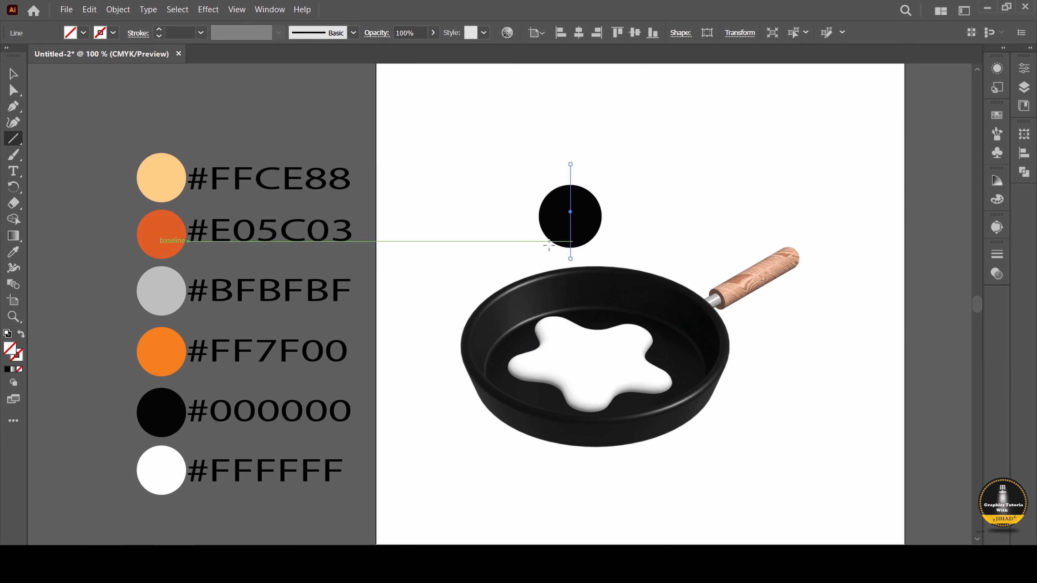
pyautogui.moveTo(514, 216); pyautogui.dragTo(632, 203)
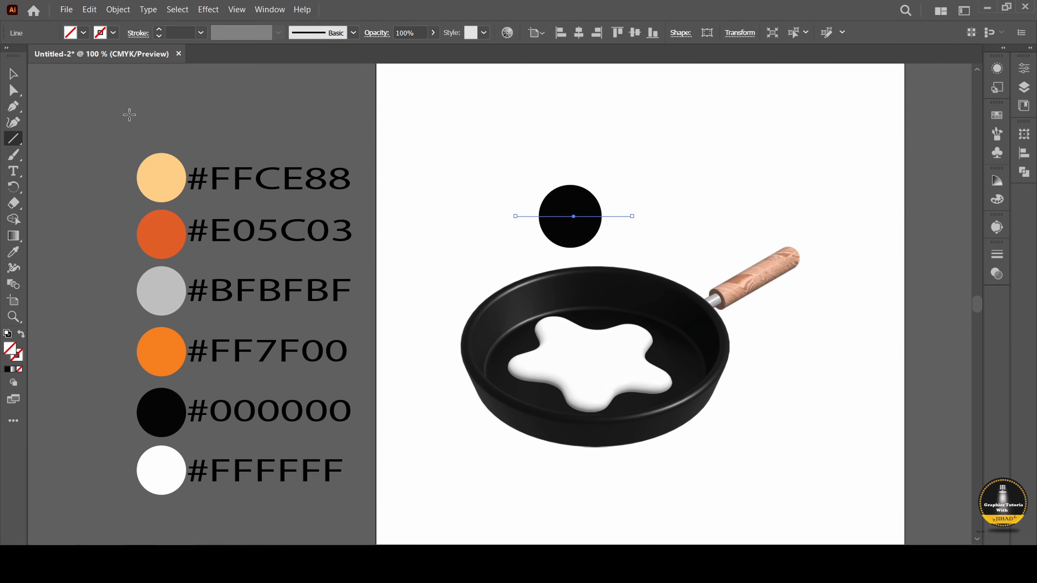
# - Select the circle with both lines and align them to their vertical and horizontal centres
pyautogui.click(13, 74)
pyautogui.click(559, 173)
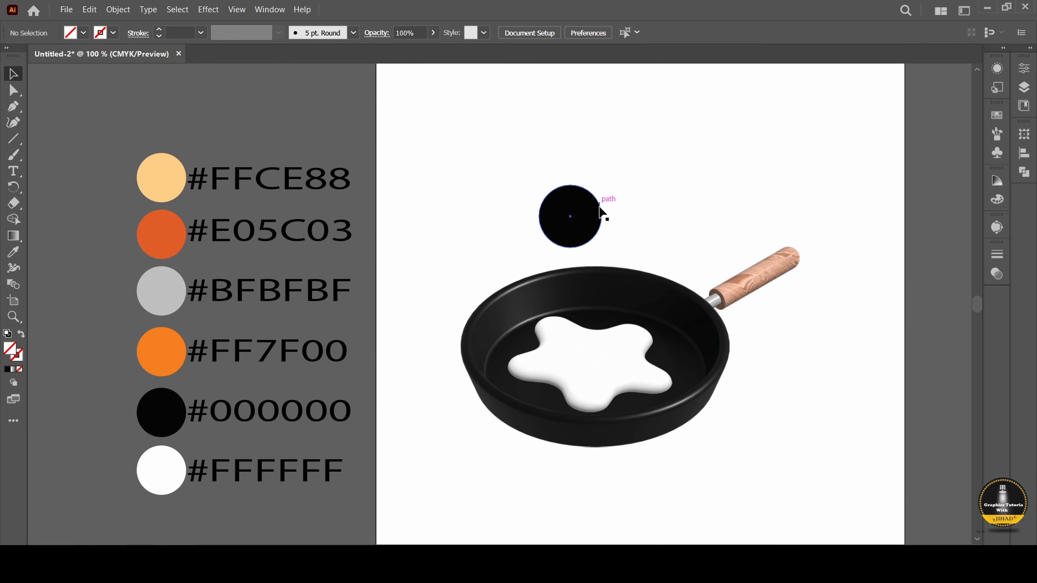
pyautogui.moveTo(504, 160); pyautogui.dragTo(639, 257)
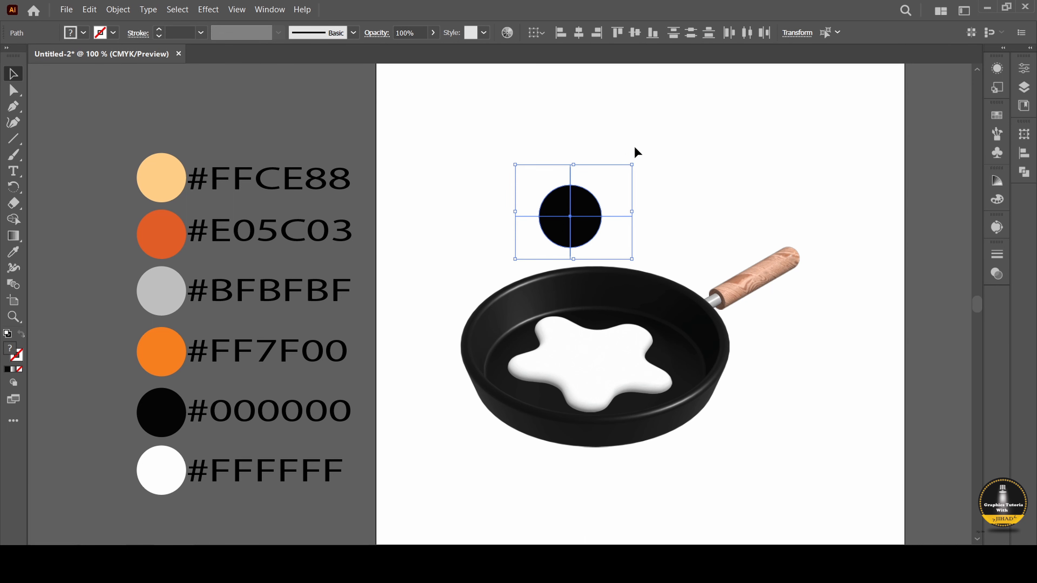
pyautogui.click(639, 32)
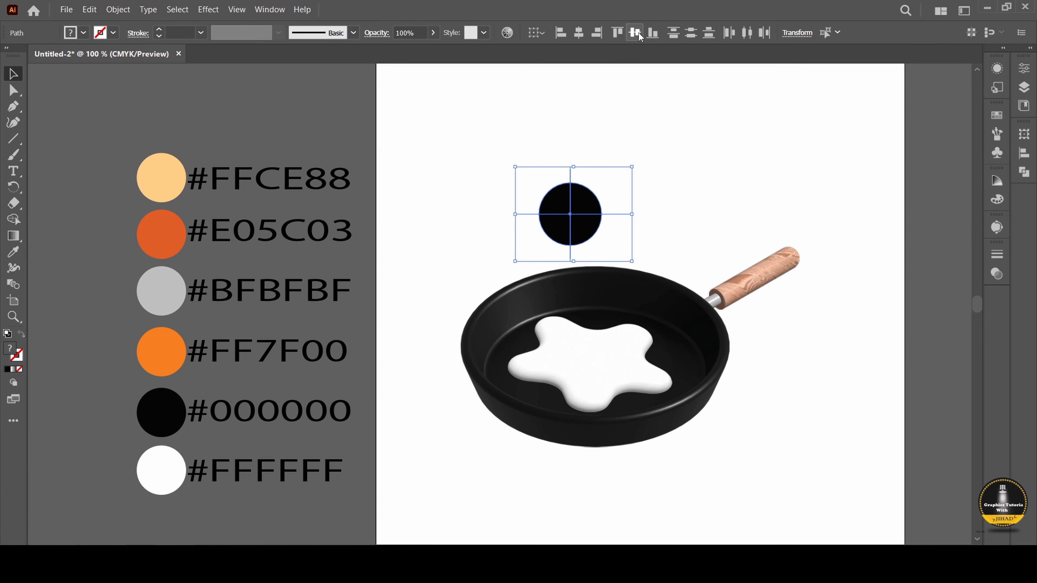
pyautogui.click(579, 32)
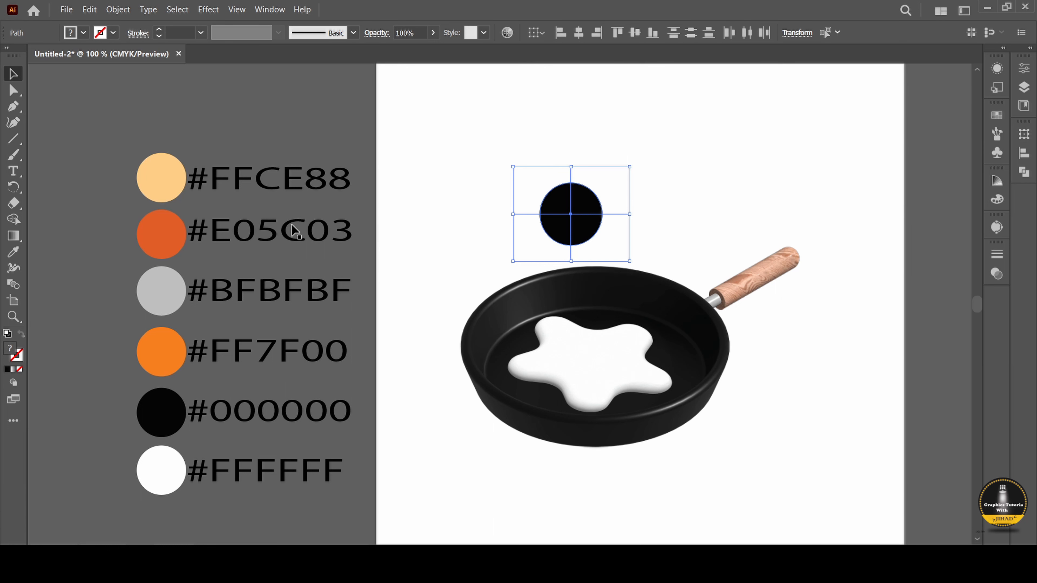
# - Divide the circle along the crossing lines with Shape Builder and keep only its upper-left quarter
pyautogui.click(13, 219)
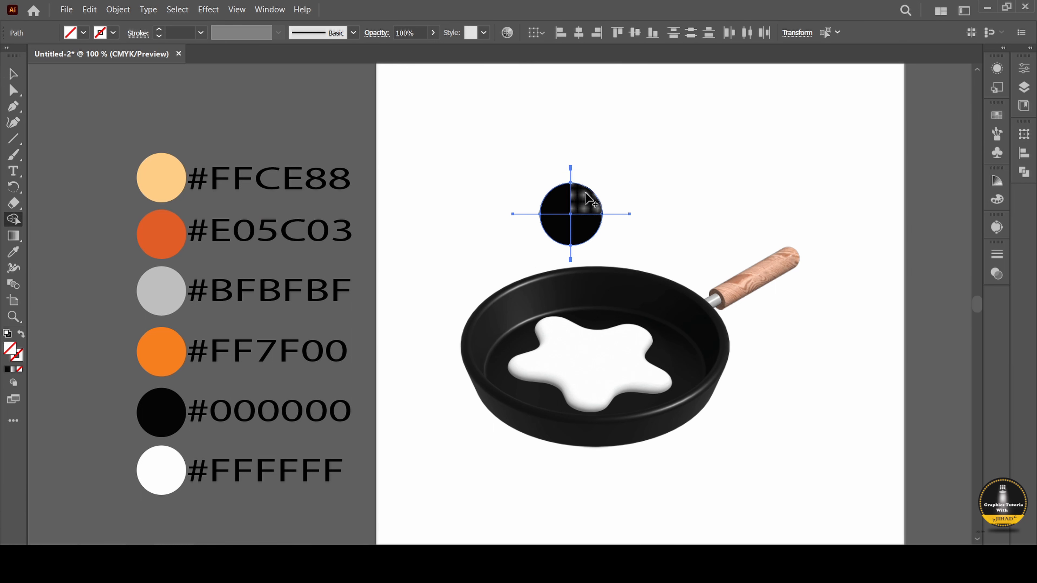
pyautogui.moveTo(593, 180)
pyautogui.mouseDown()
pyautogui.moveTo(589, 221)
pyautogui.moveTo(574, 210)
pyautogui.moveTo(621, 211)
pyautogui.moveTo(515, 177)
pyautogui.moveTo(559, 232)
pyautogui.mouseUp()
pyautogui.press('v')
pyautogui.click(468, 150)
# - Fill the quarter circle with the orange #FF7F00 sample and place it over the middle of the white star
pyautogui.click(13, 252)
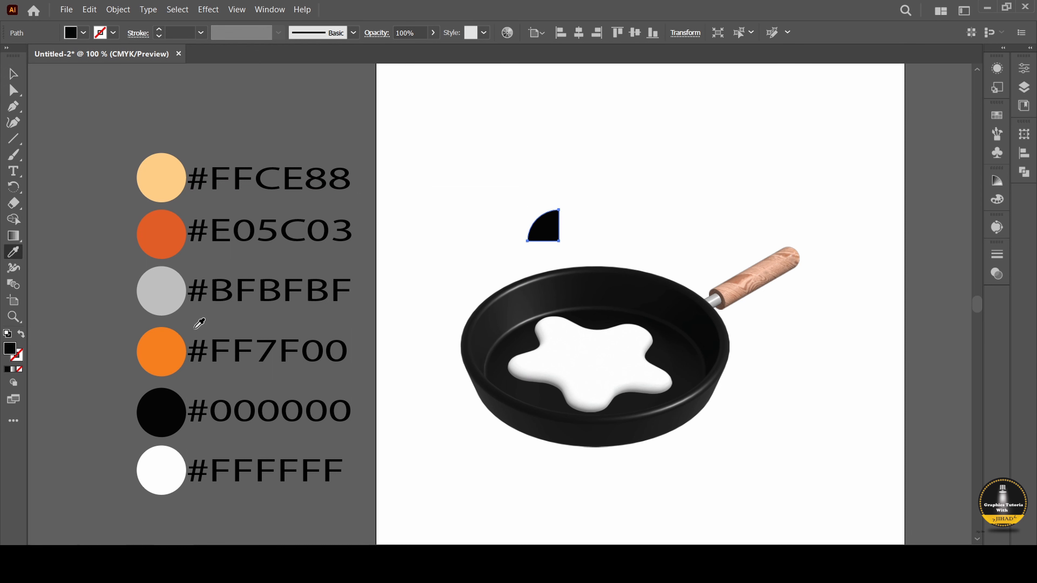
pyautogui.click(180, 349)
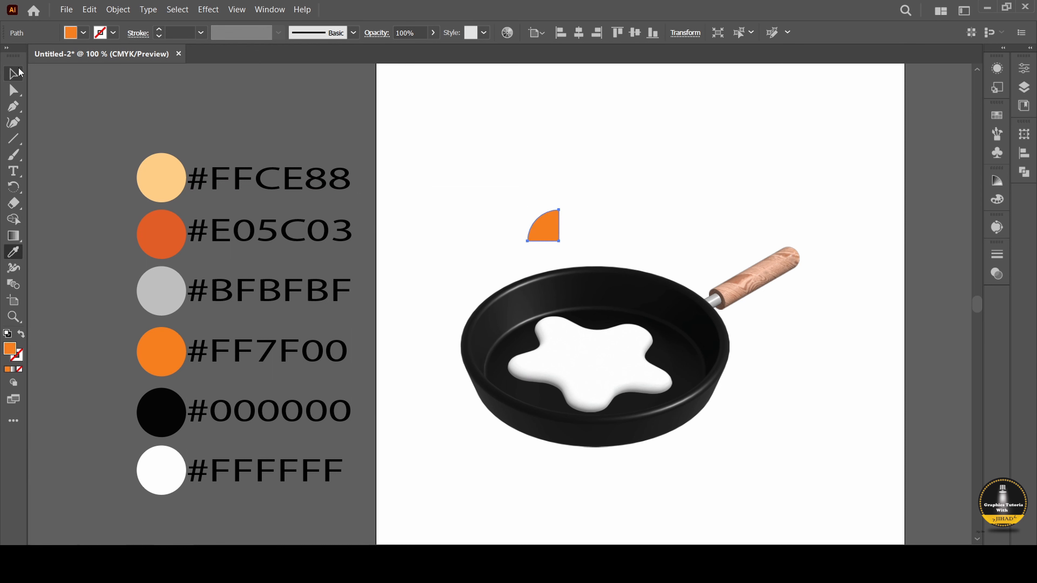
pyautogui.click(13, 74)
pyautogui.moveTo(548, 224); pyautogui.dragTo(576, 350)
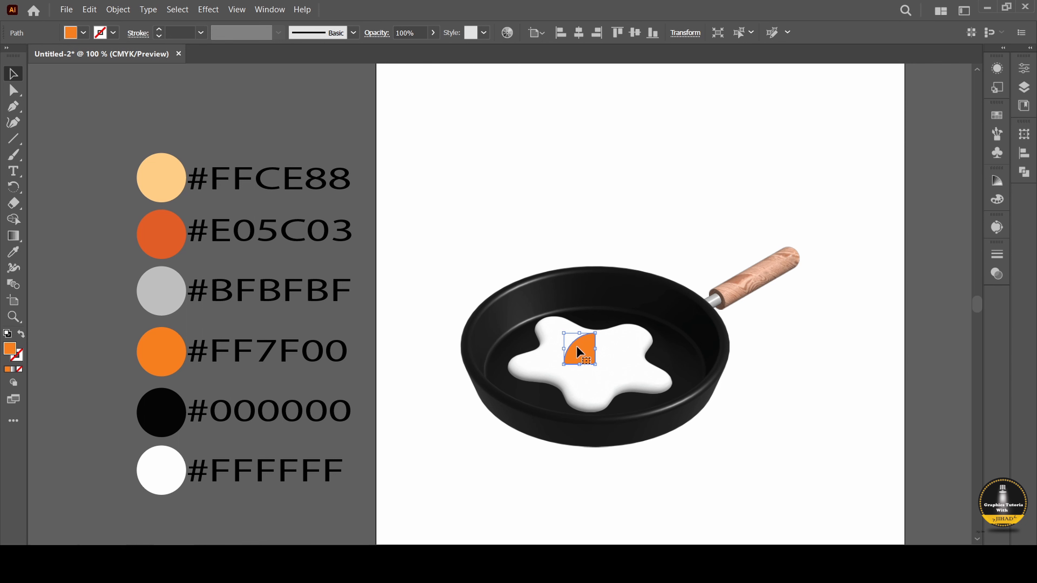
# - Open the 3D and Materials settings and apply a 360° Revolve to the orange quarter circle
pyautogui.click(281, 5)
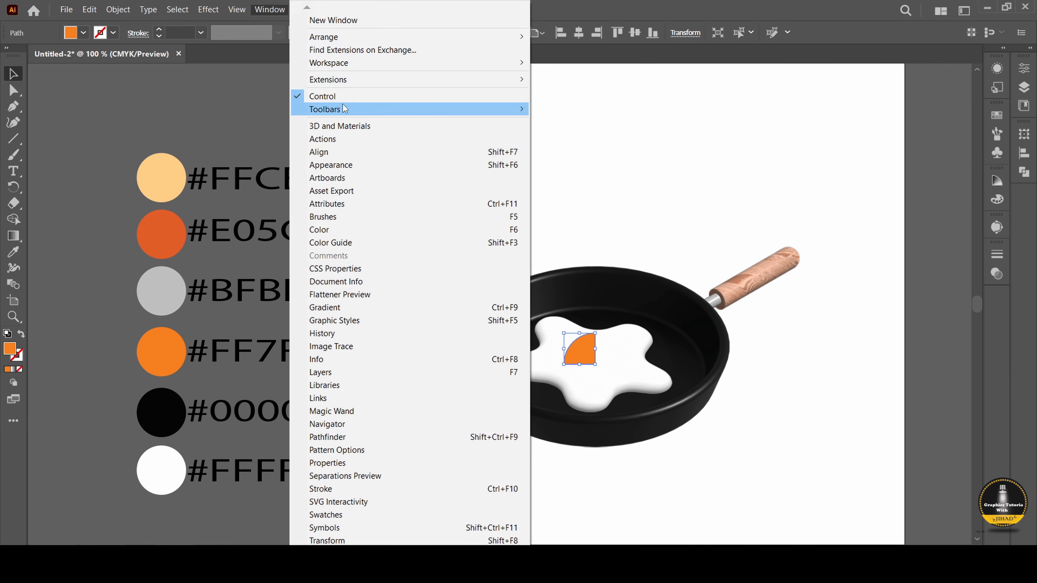
pyautogui.click(339, 126)
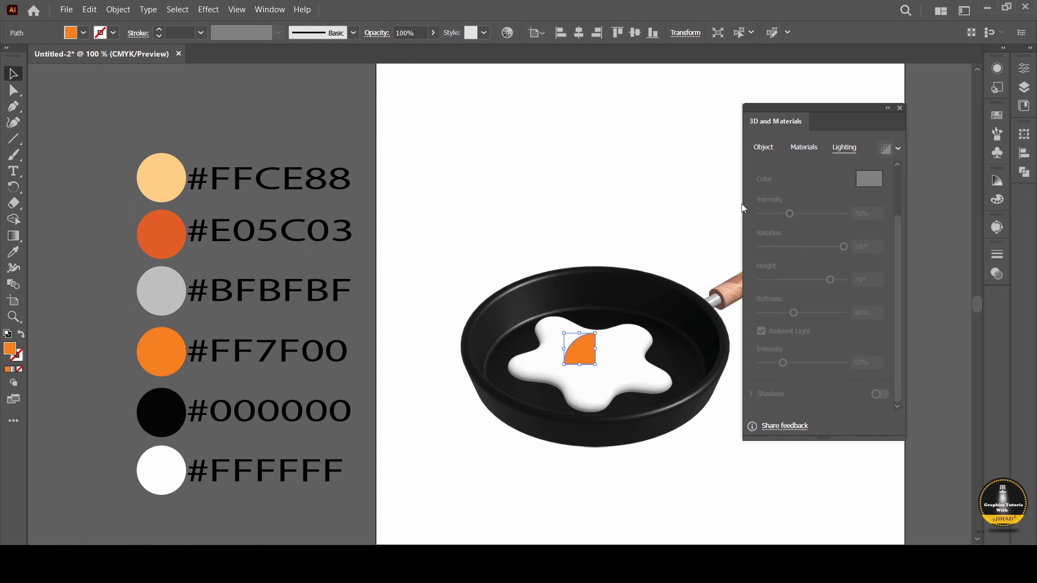
pyautogui.click(763, 149)
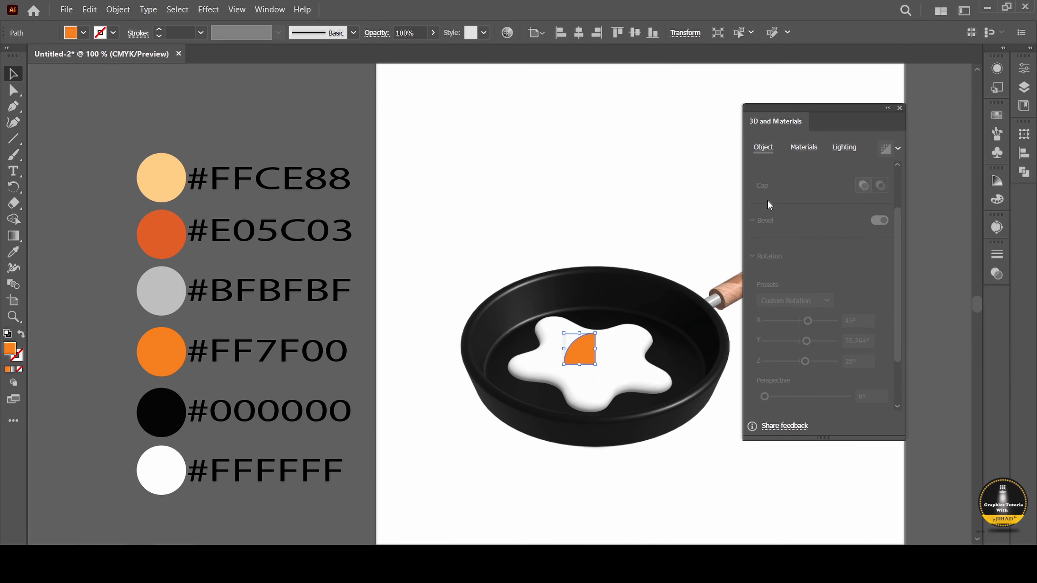
pyautogui.click(809, 148)
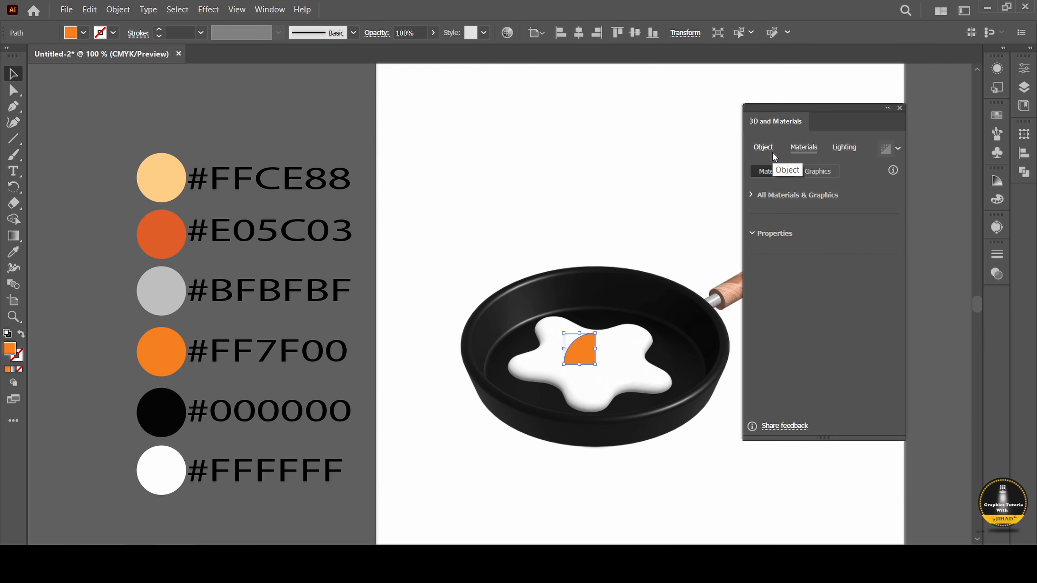
pyautogui.click(772, 152)
pyautogui.click(840, 200)
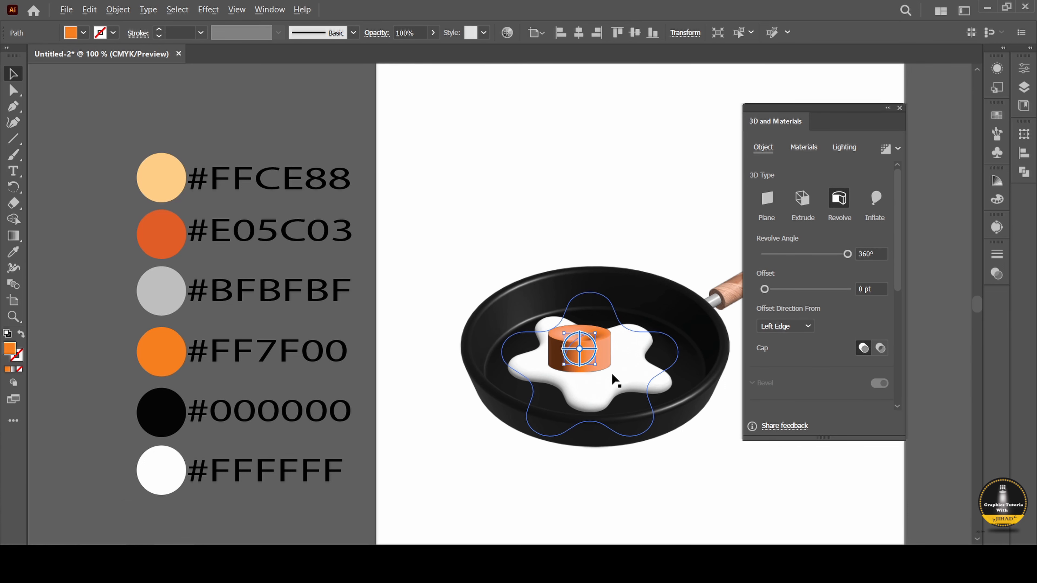
# - Set the revolve's offset direction to Right Edge so the orange shape forms a dome-like yolk
pyautogui.scroll(2, 613, 376)
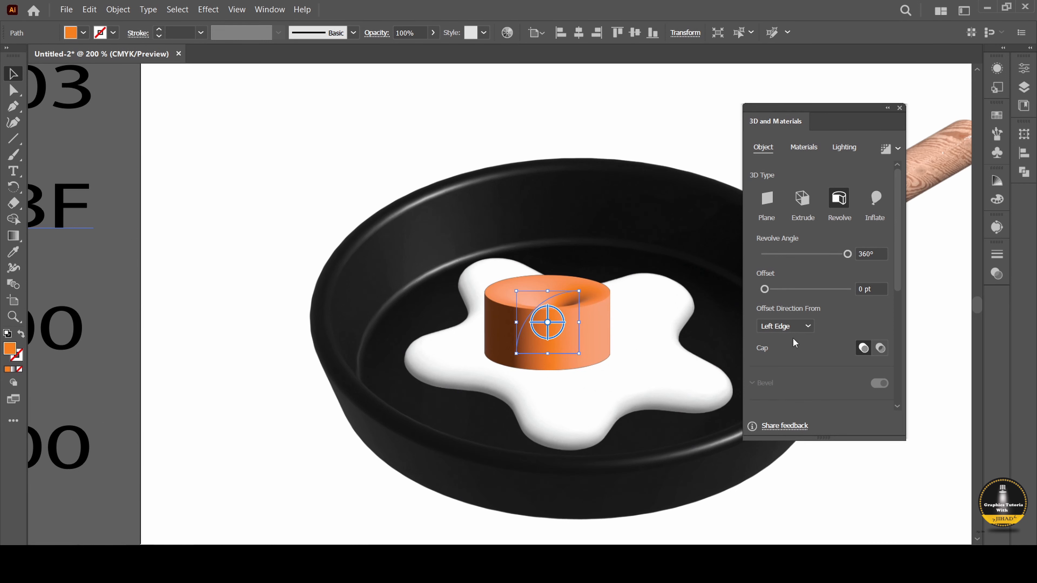
pyautogui.click(794, 326)
pyautogui.click(794, 359)
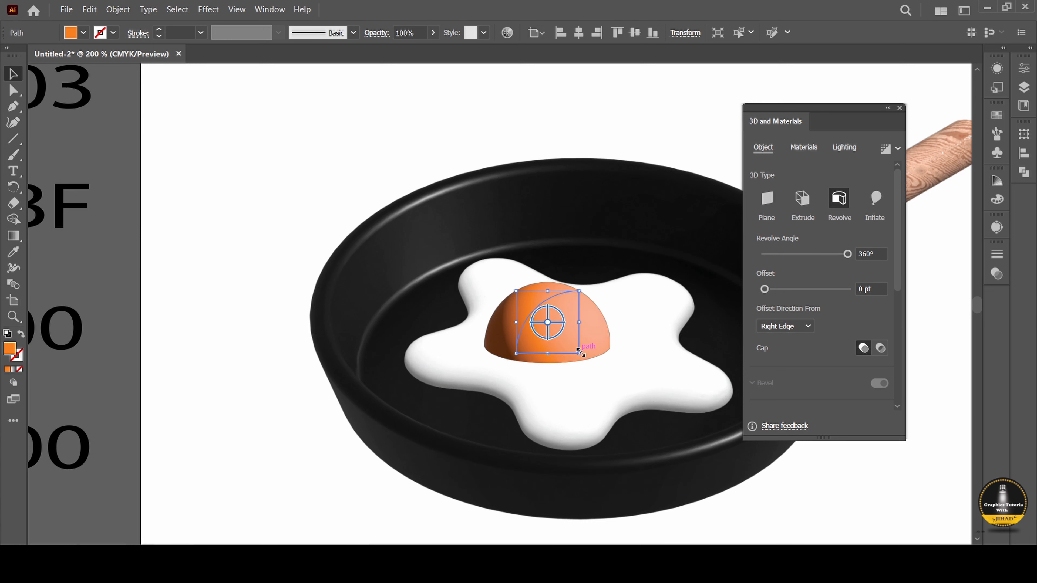
# - Widen the yolk's profile slightly and move the dome to the centre of the white star
pyautogui.moveTo(579, 353); pyautogui.dragTo(589, 353)
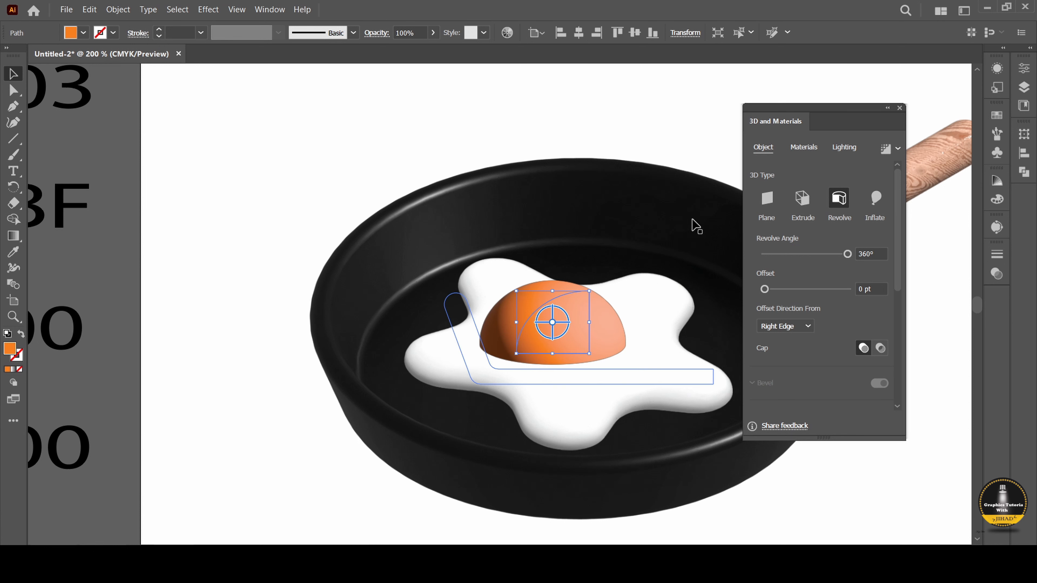
pyautogui.click(706, 150)
pyautogui.moveTo(582, 335); pyautogui.dragTo(597, 334)
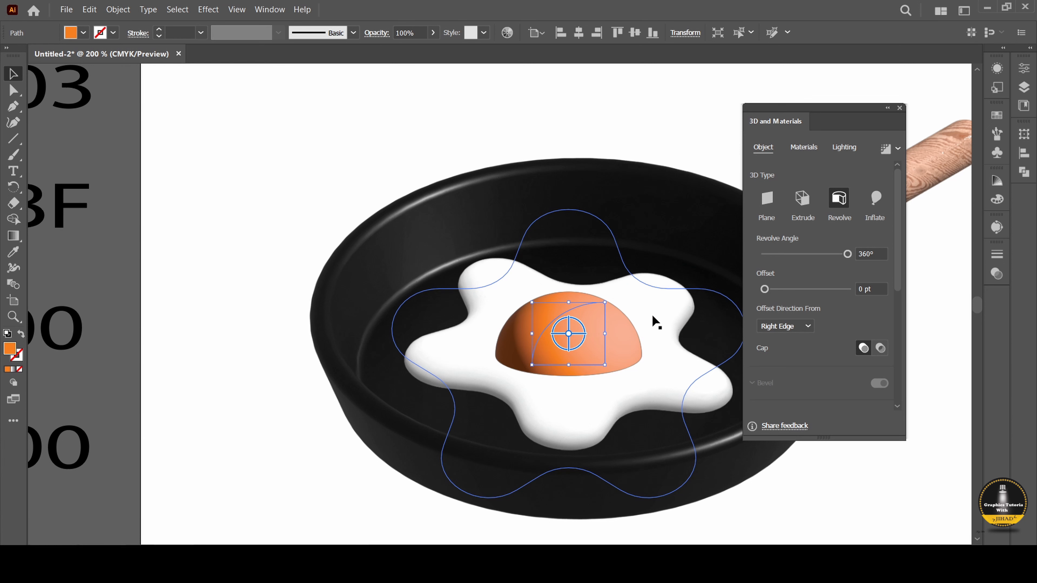
# - Enlarge the white star's outline to about 181 × 148 pt and shift it slightly to centre it around the yolk
pyautogui.click(656, 323)
pyautogui.moveTo(829, 107); pyautogui.dragTo(957, 98)
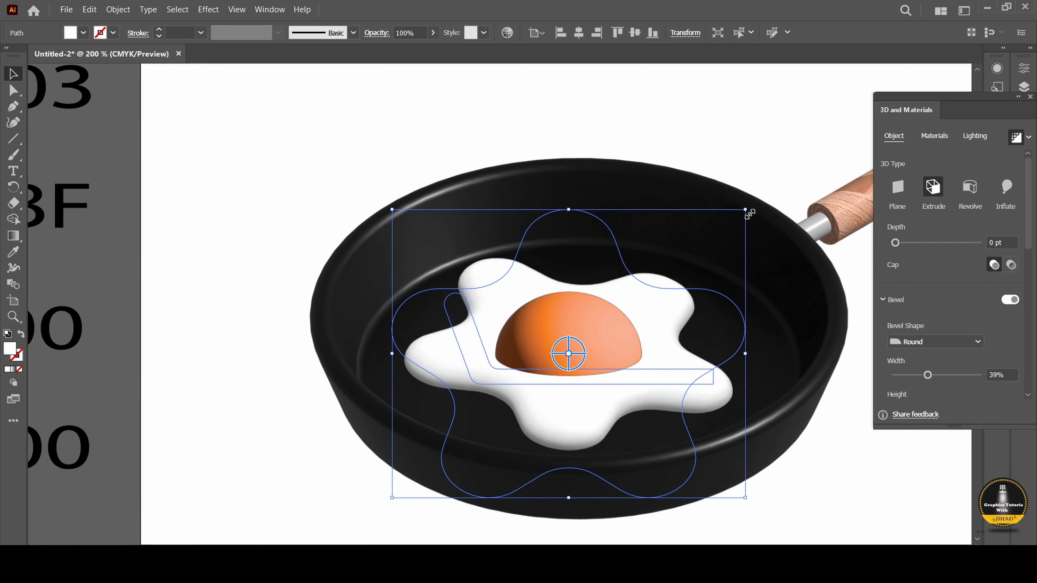
pyautogui.moveTo(750, 213); pyautogui.dragTo(779, 190)
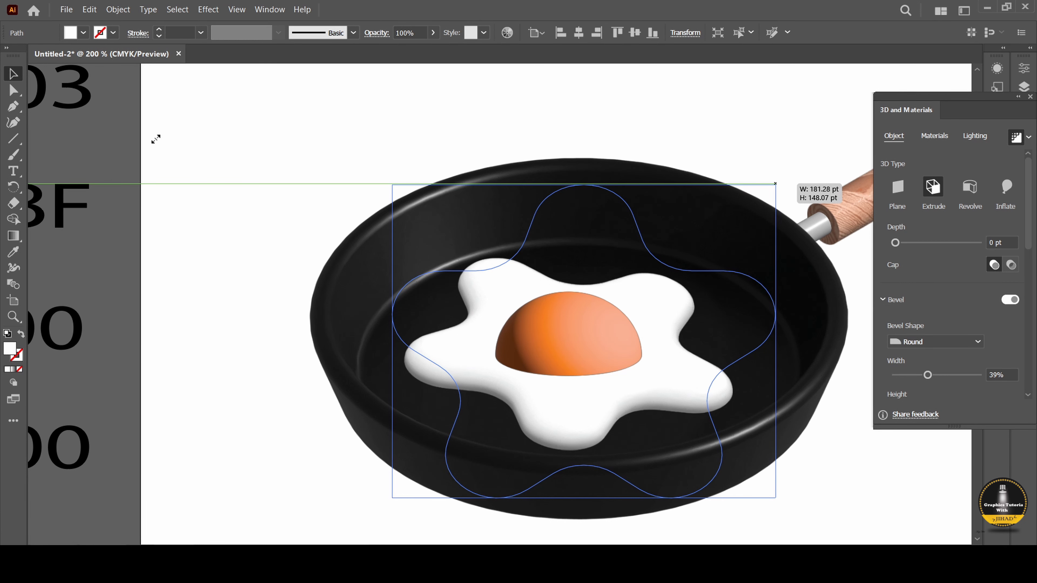
pyautogui.click(274, 137)
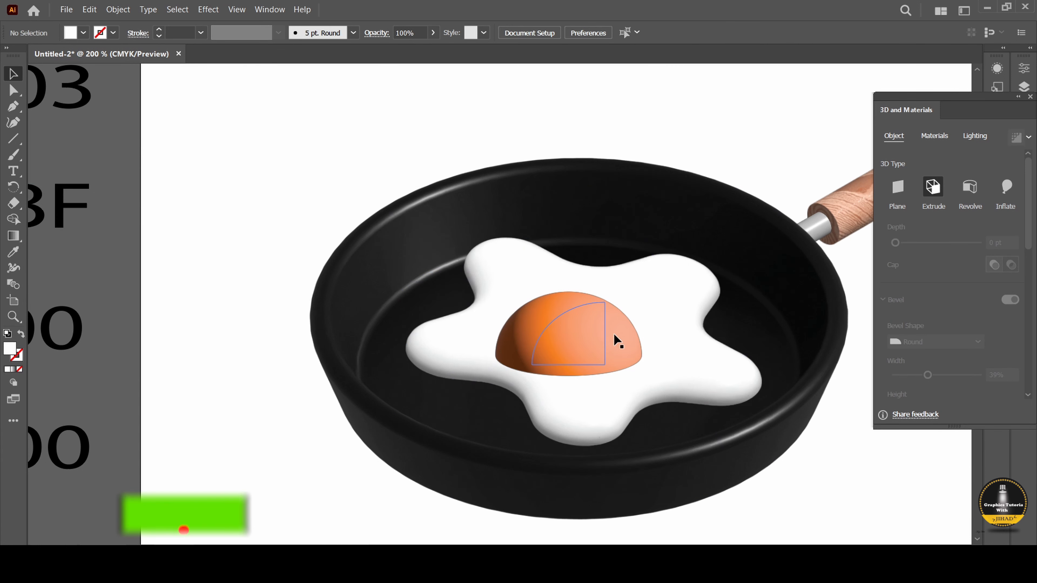
pyautogui.moveTo(688, 348); pyautogui.dragTo(684, 350)
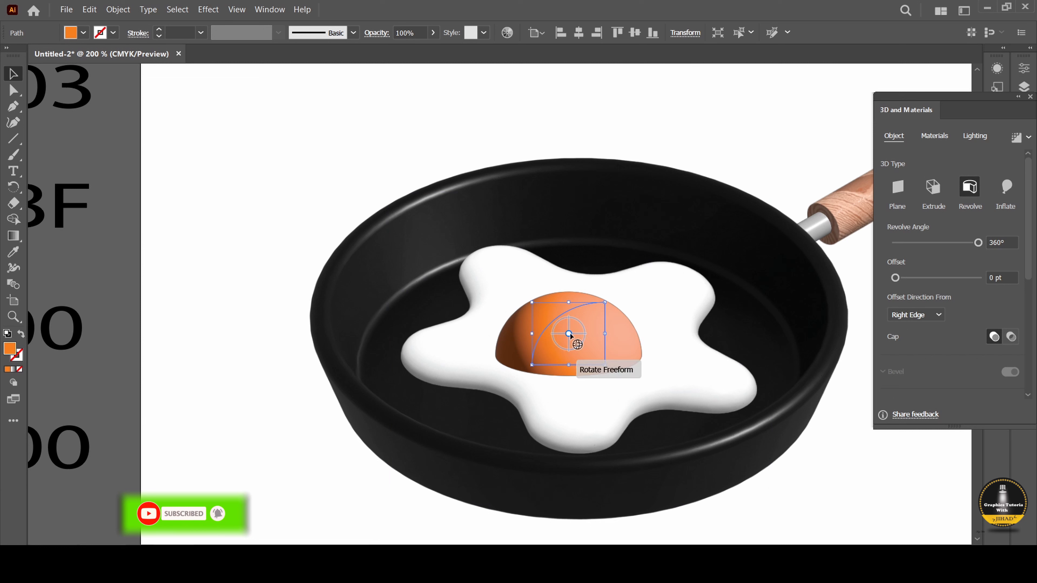
# - Shift the yolk slightly right within the egg white, then shrink its profile and flatten its height
pyautogui.moveTo(573, 333); pyautogui.dragTo(582, 332)
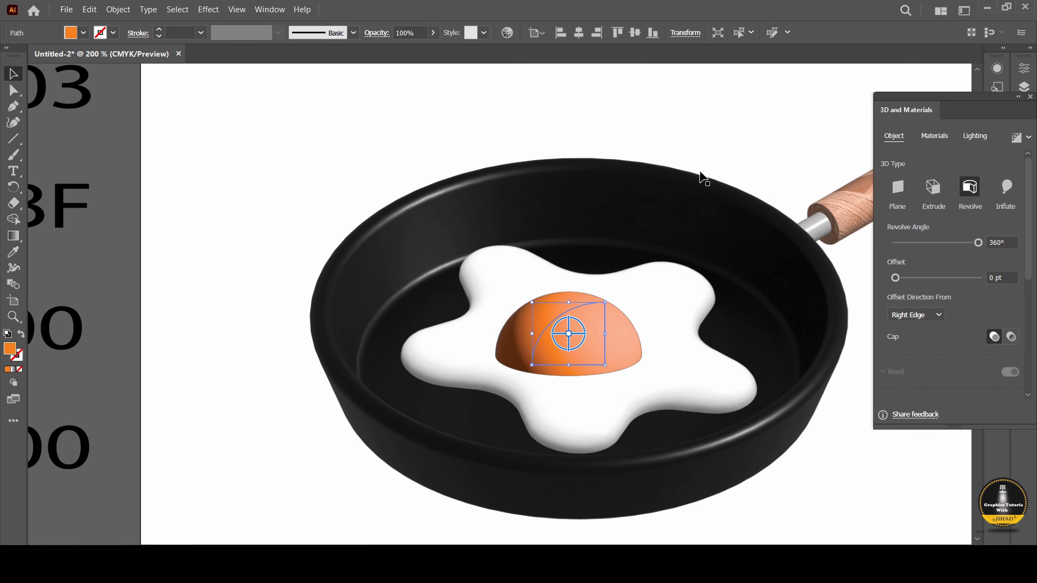
pyautogui.click(720, 132)
pyautogui.click(563, 331)
pyautogui.moveTo(564, 334); pyautogui.dragTo(630, 334)
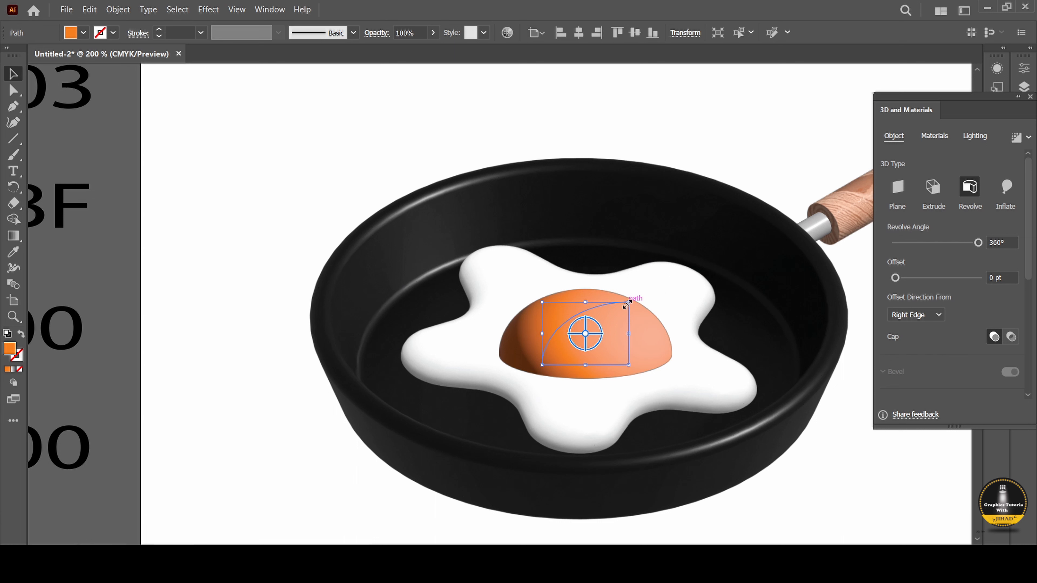
pyautogui.moveTo(629, 303); pyautogui.dragTo(617, 312)
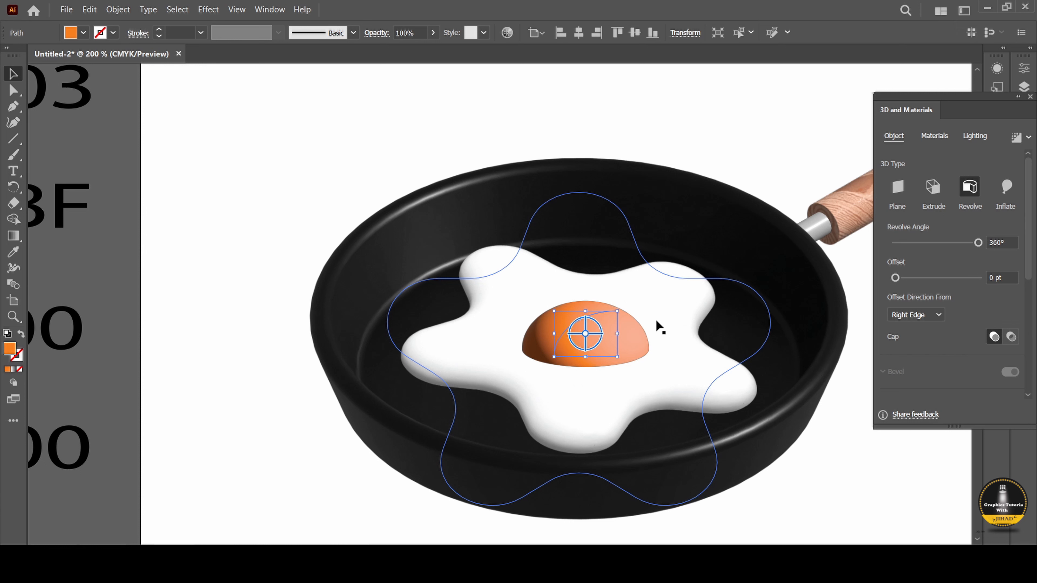
pyautogui.moveTo(586, 311); pyautogui.dragTo(585, 320)
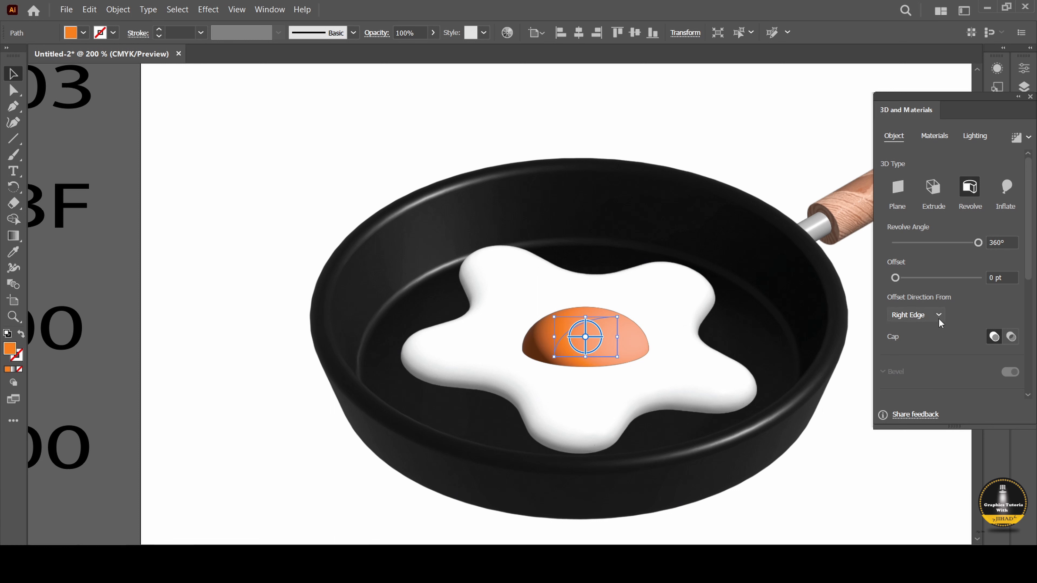
# - Set the yolk's rotation preset to Isometric Right and scale its profile down slightly
pyautogui.scroll(-5, 955, 351)
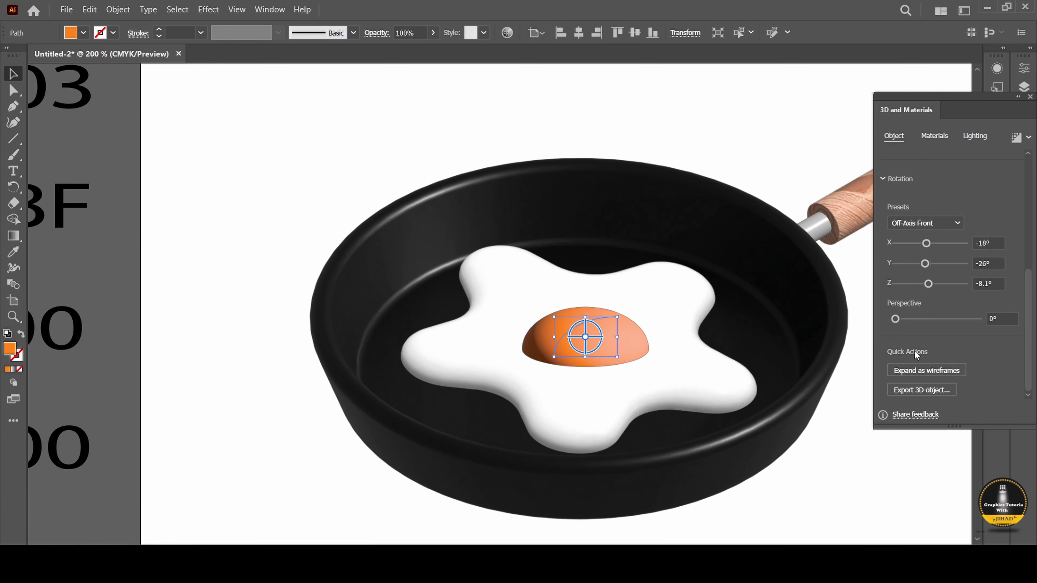
pyautogui.click(924, 223)
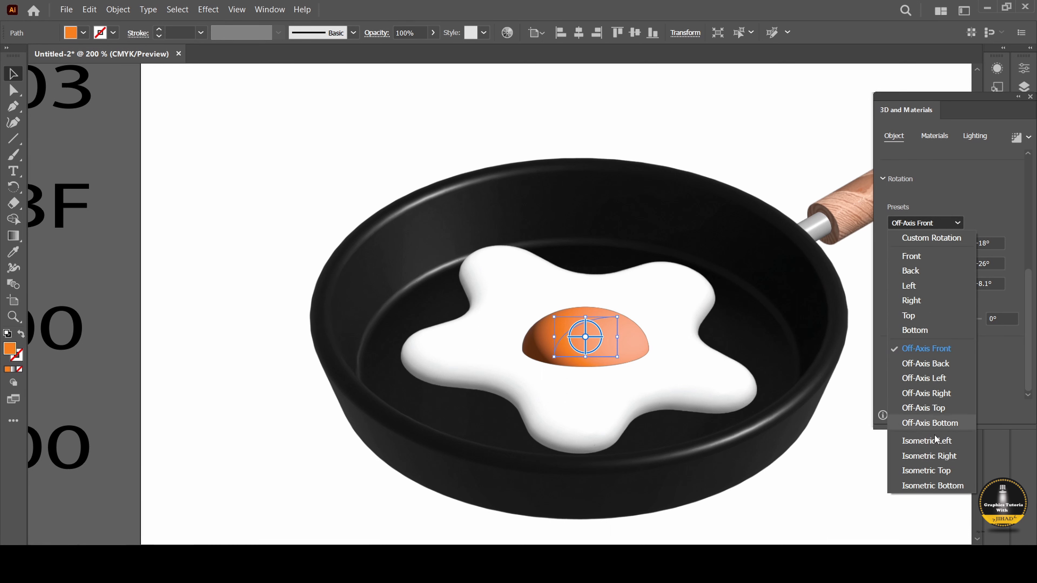
pyautogui.click(937, 471)
pyautogui.click(951, 222)
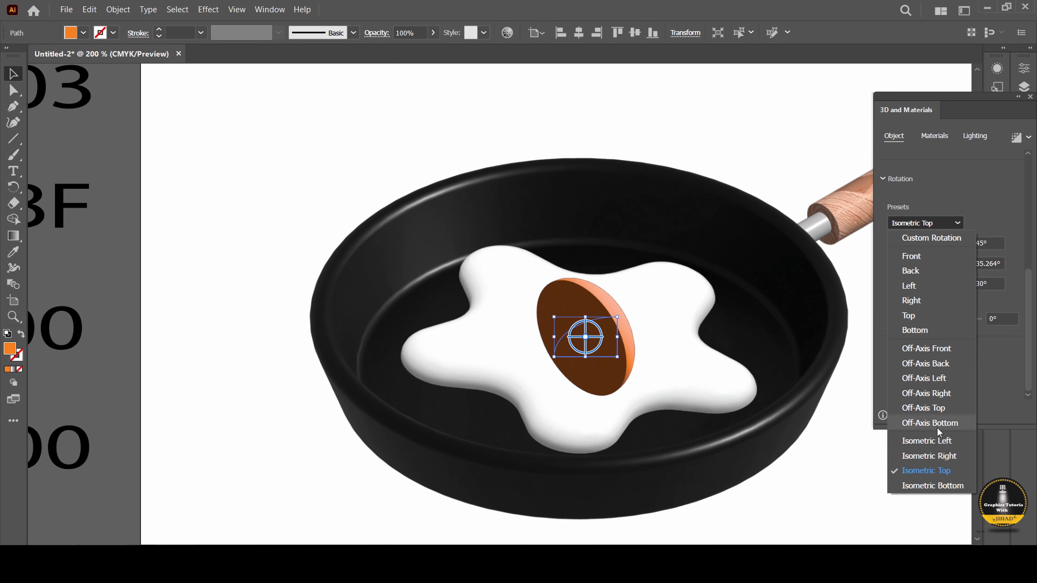
pyautogui.click(930, 454)
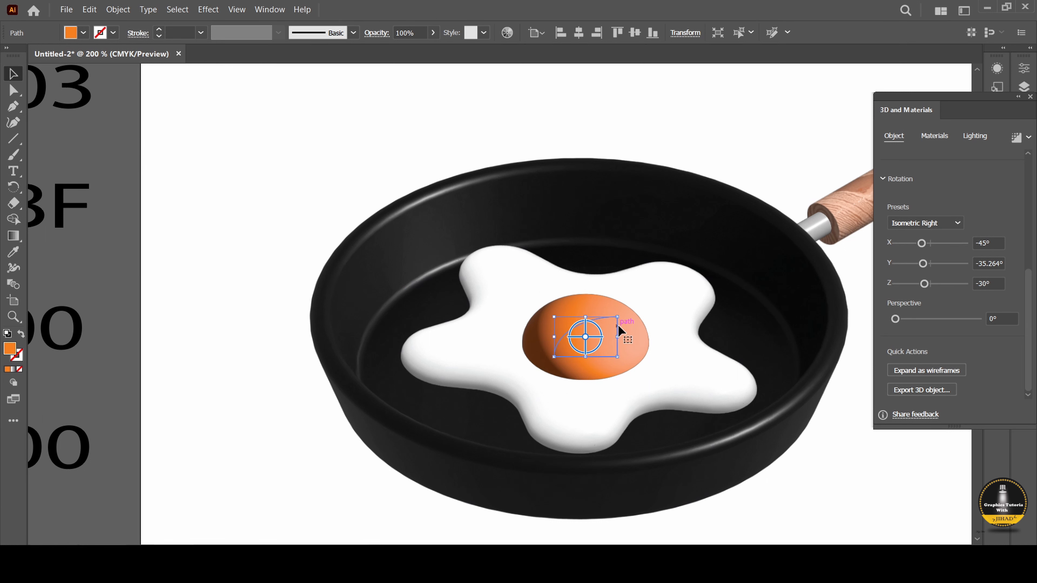
pyautogui.moveTo(616, 319); pyautogui.dragTo(614, 325)
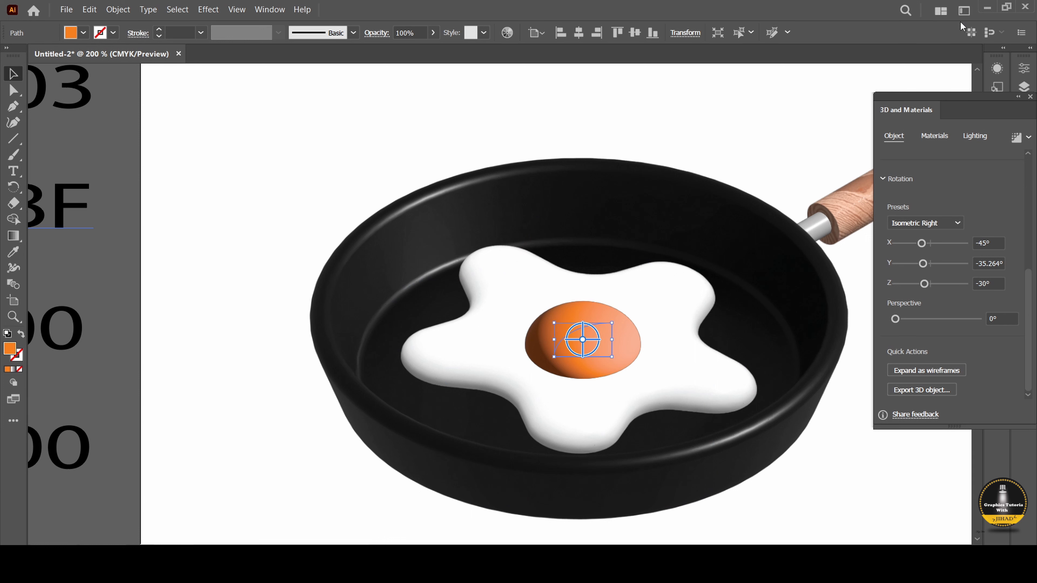
# - Render the yolk with ray tracing and lower its material roughness slightly for a glossier surface
pyautogui.click(1013, 141)
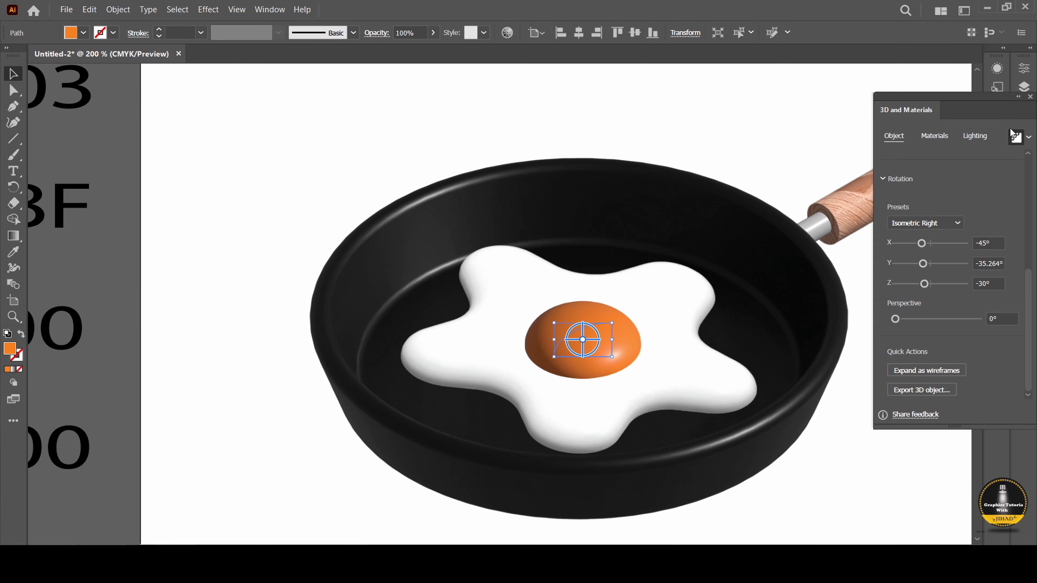
pyautogui.click(943, 138)
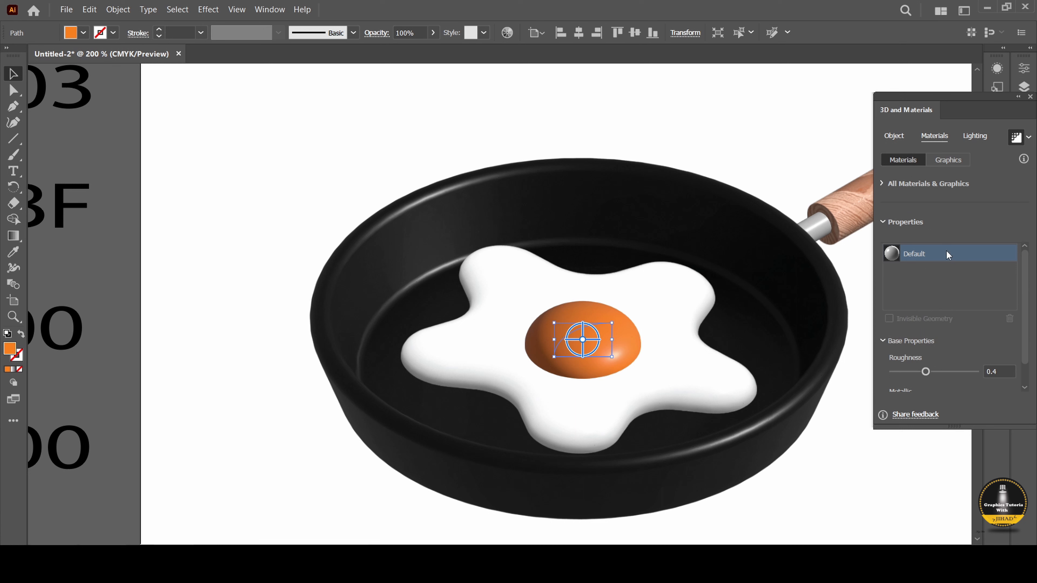
pyautogui.scroll(-1, 936, 311)
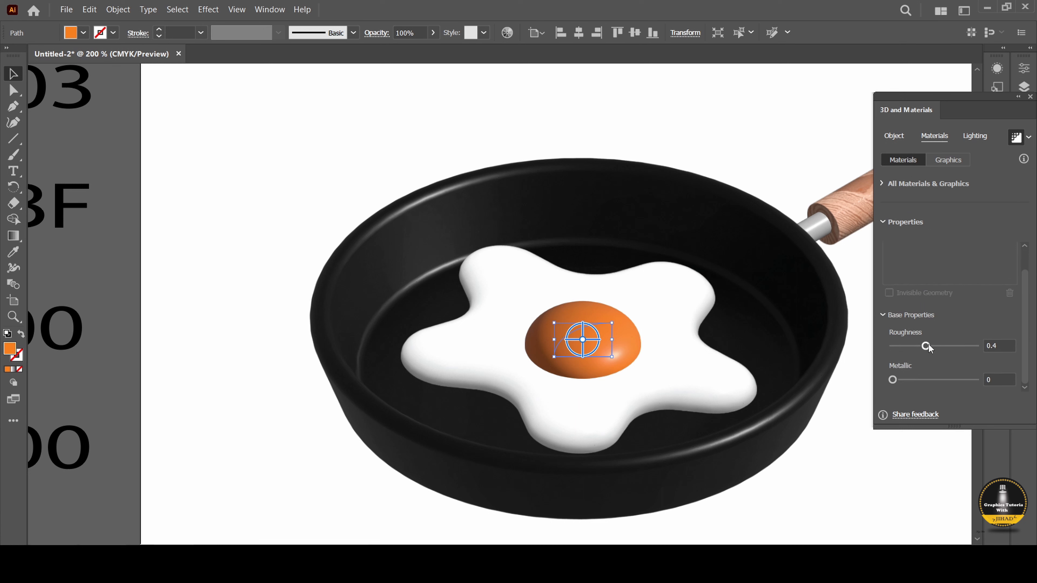
pyautogui.moveTo(929, 344); pyautogui.dragTo(925, 345)
pyautogui.moveTo(921, 348); pyautogui.dragTo(918, 348)
# - Set the yolk's light intensity to 98%, light height to 27° and ambient light intensity to 73%, then close the 3D settings
pyautogui.click(980, 138)
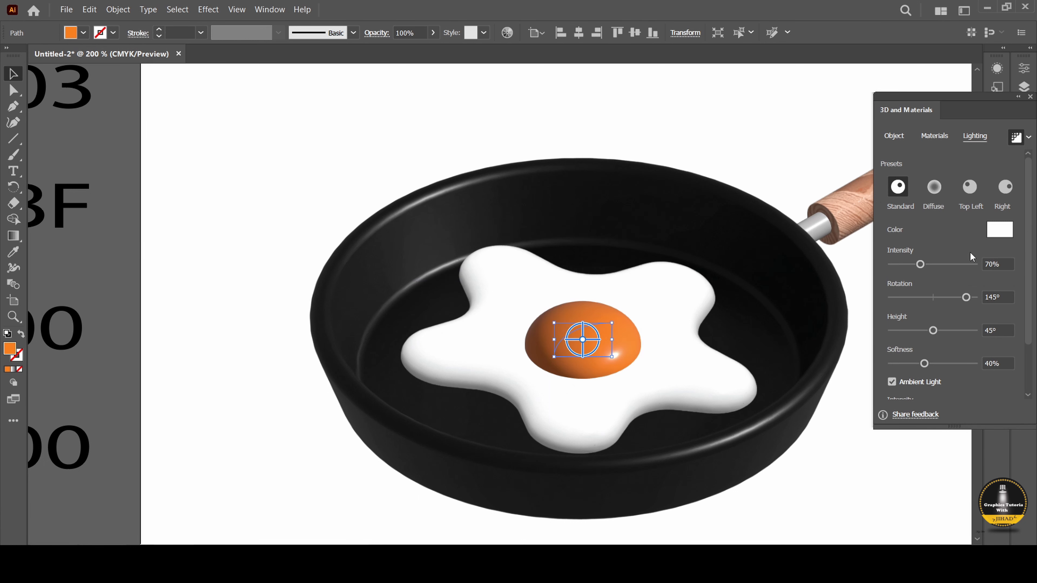
pyautogui.moveTo(921, 264)
pyautogui.mouseDown()
pyautogui.moveTo(938, 265)
pyautogui.moveTo(920, 267)
pyautogui.mouseUp()
pyautogui.moveTo(922, 264); pyautogui.dragTo(932, 268)
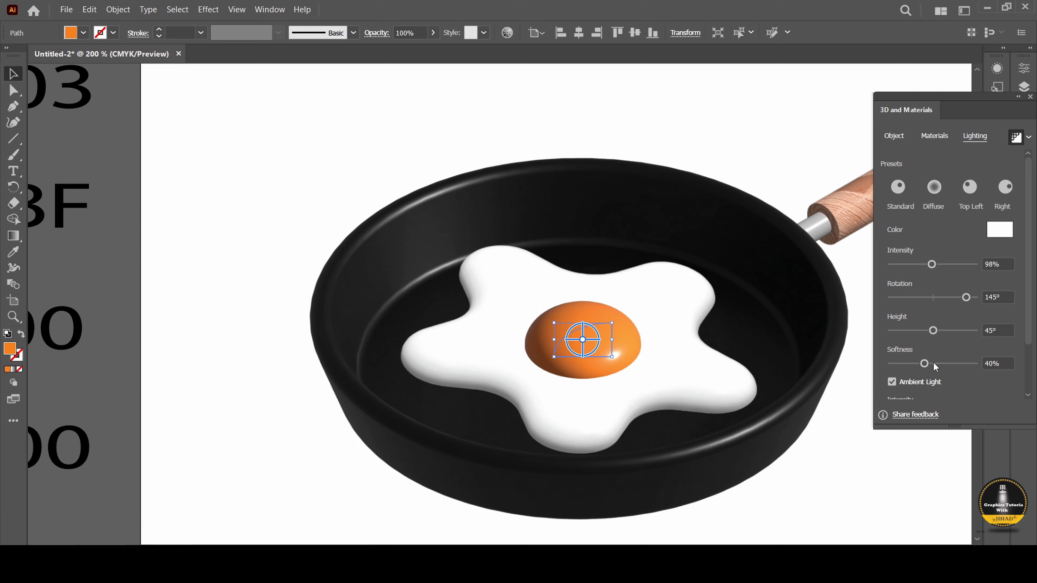
pyautogui.scroll(-3, 927, 370)
pyautogui.moveTo(913, 352); pyautogui.dragTo(924, 352)
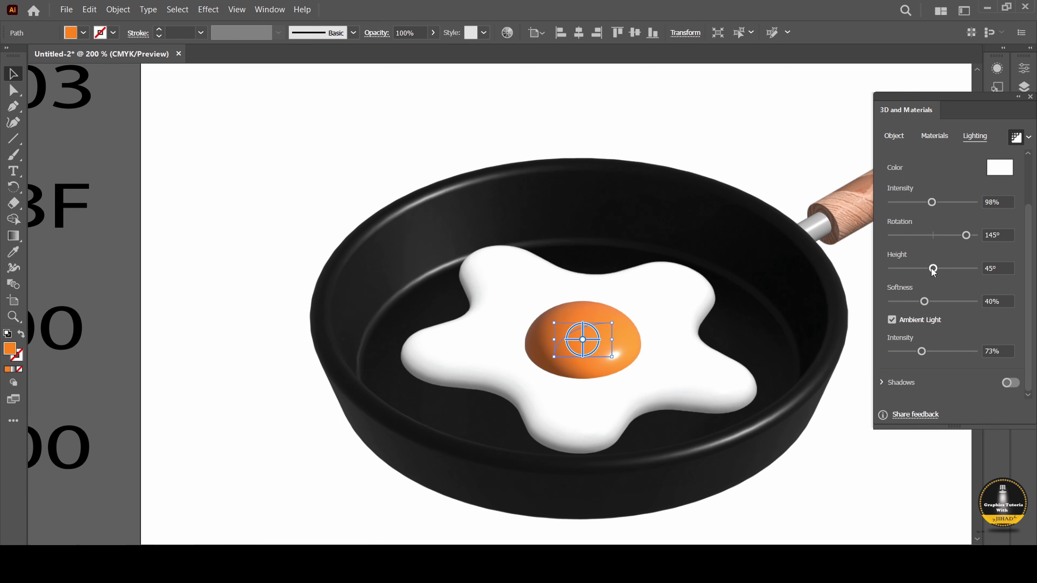
pyautogui.moveTo(932, 268); pyautogui.dragTo(916, 272)
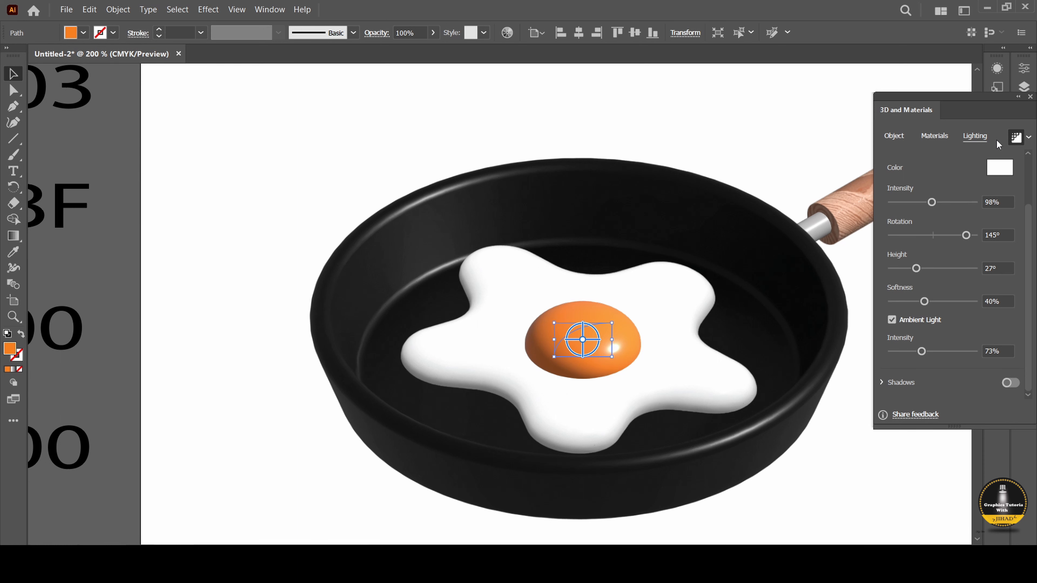
pyautogui.click(1030, 98)
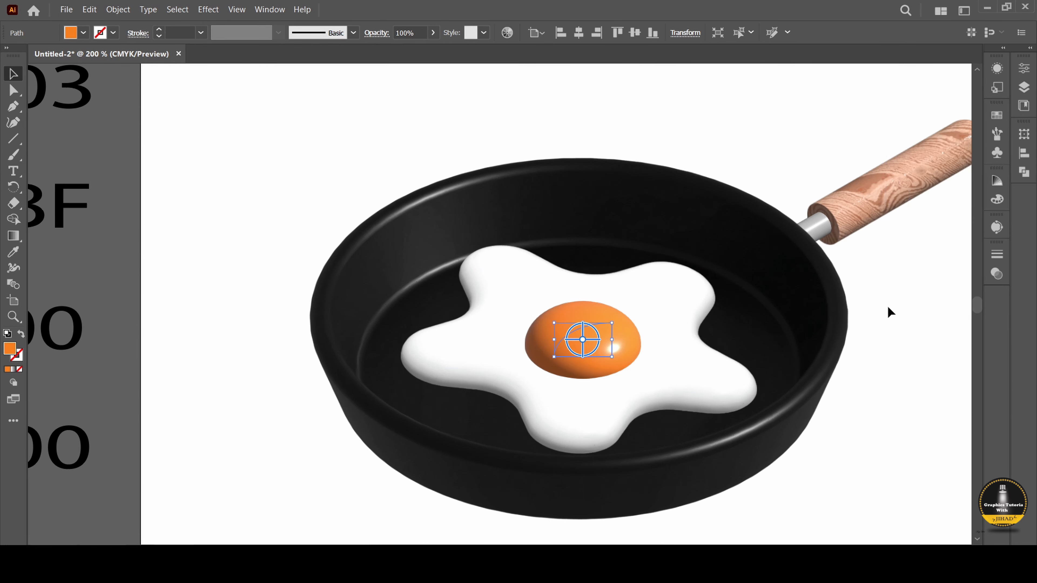
# - Nudge the yolk up slightly on the egg white and deselect it
pyautogui.click(889, 359)
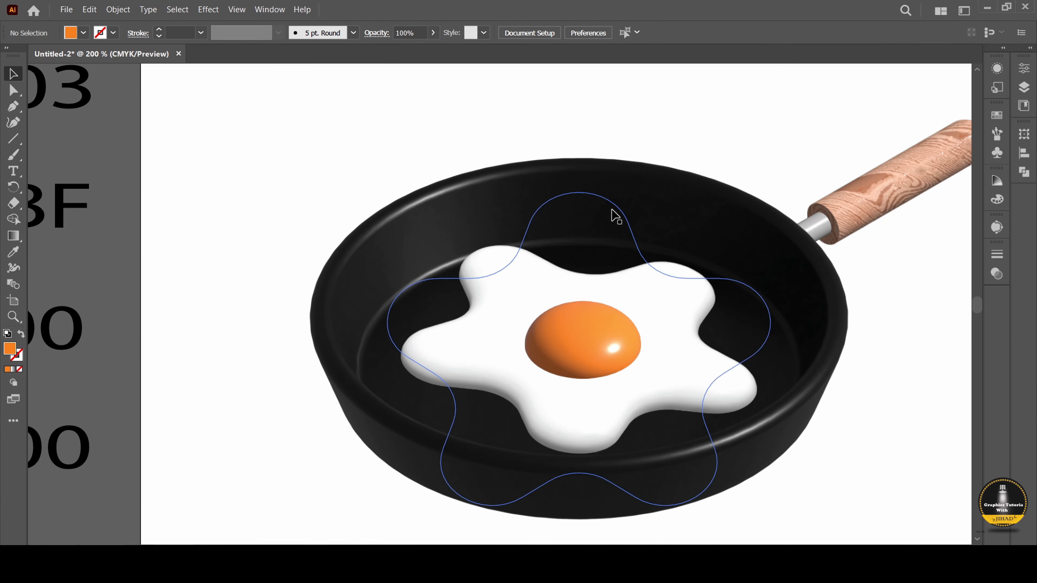
pyautogui.click(574, 334)
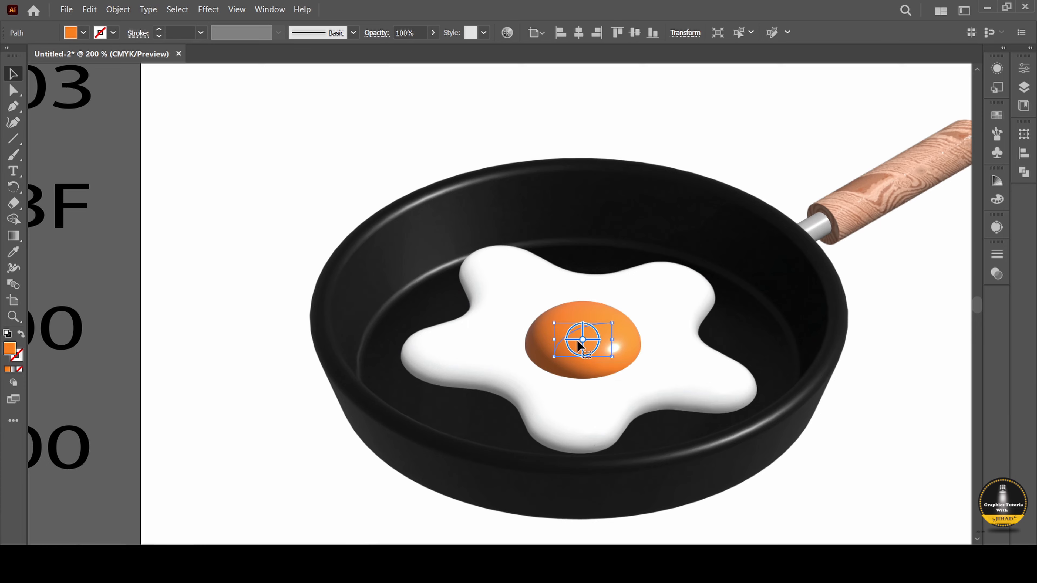
pyautogui.scroll(3, 578, 343)
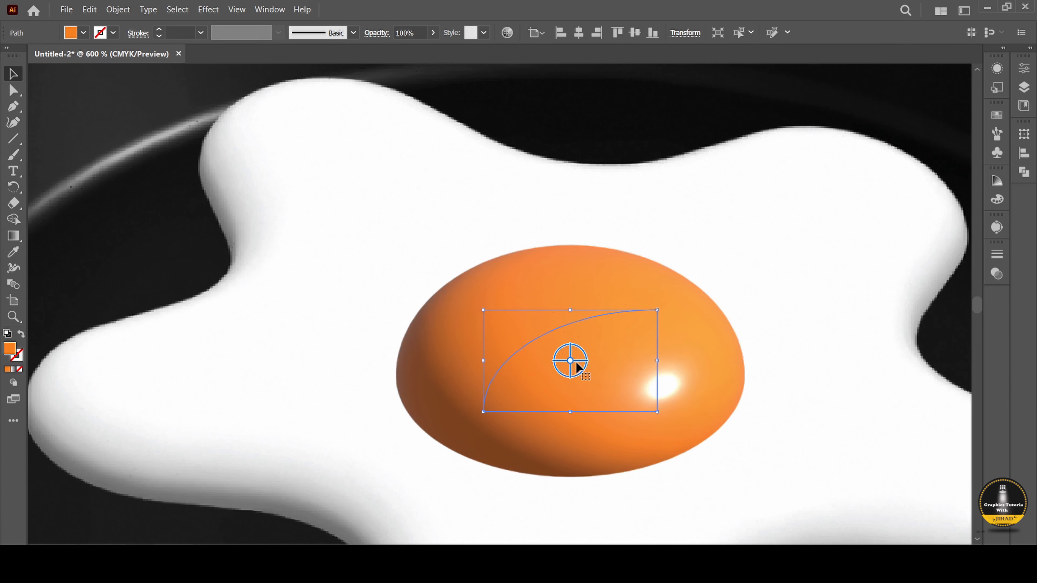
pyautogui.click(300, 283)
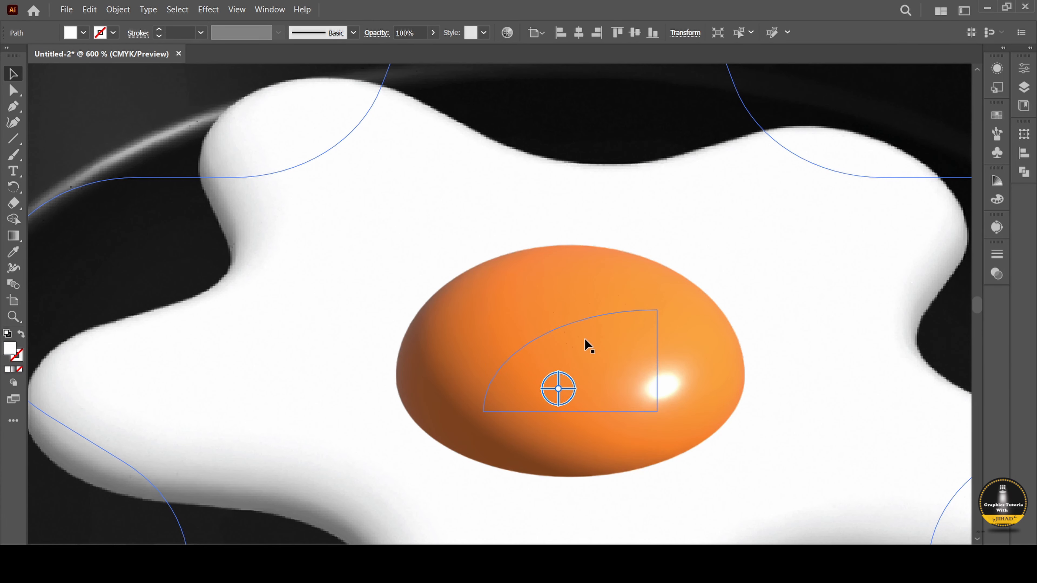
pyautogui.moveTo(586, 343); pyautogui.dragTo(584, 333)
pyautogui.click(645, 365)
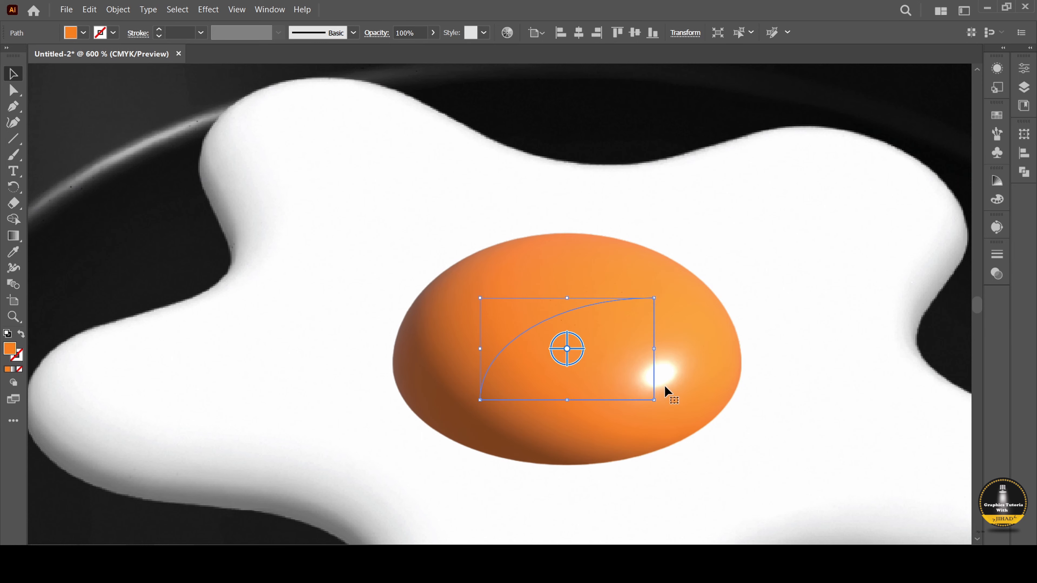
pyautogui.scroll(-2, 667, 391)
pyautogui.scroll(-2, 666, 389)
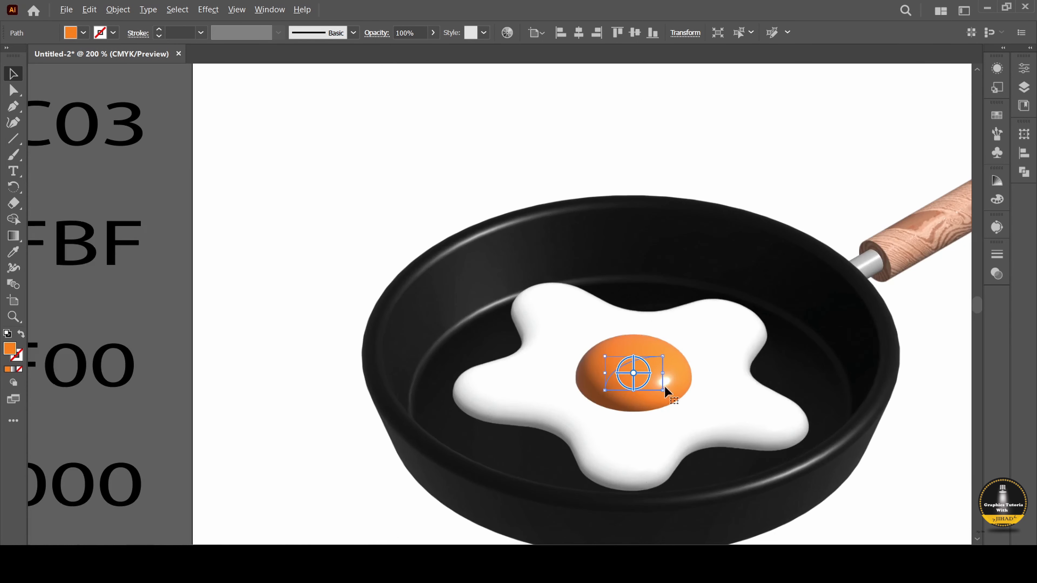
pyautogui.click(740, 181)
pyautogui.scroll(-2, 730, 405)
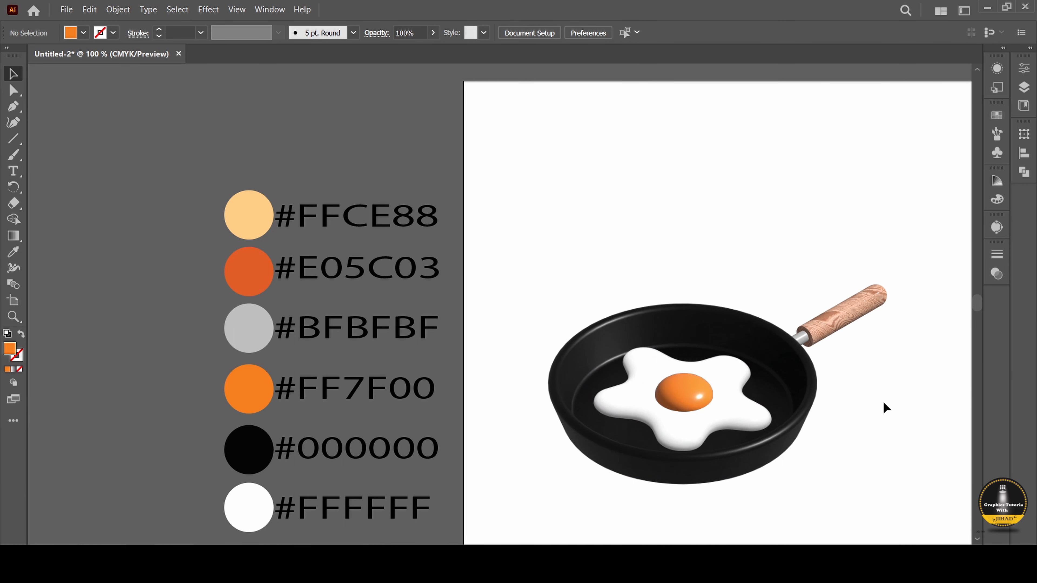
# - Select all parts of the frying pan and egg artwork and move them to the centre of the artboard
pyautogui.hotkey('ctrl', '0')
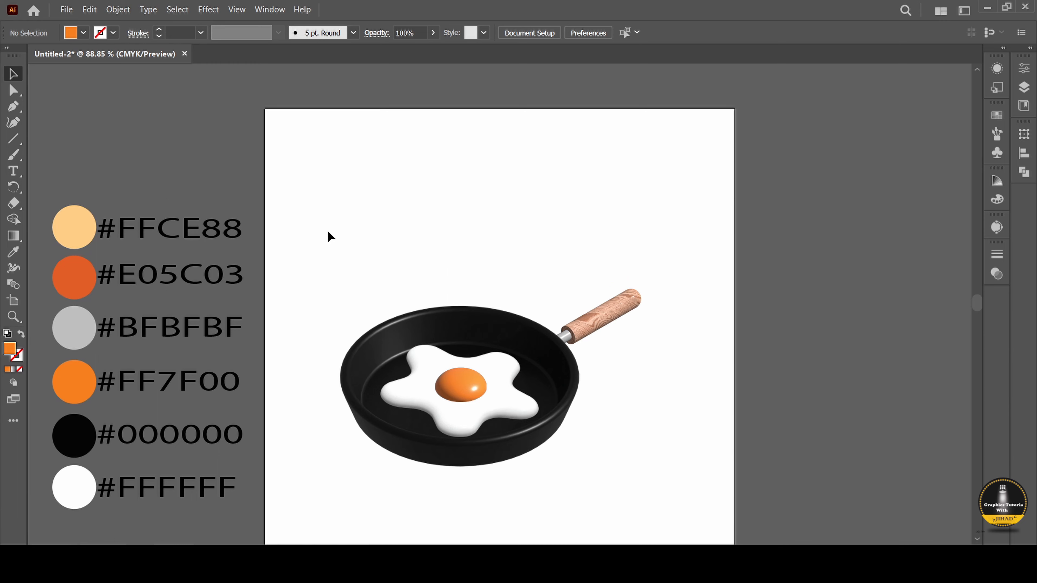
pyautogui.scroll(-2, 330, 221)
pyautogui.moveTo(333, 208); pyautogui.dragTo(607, 425)
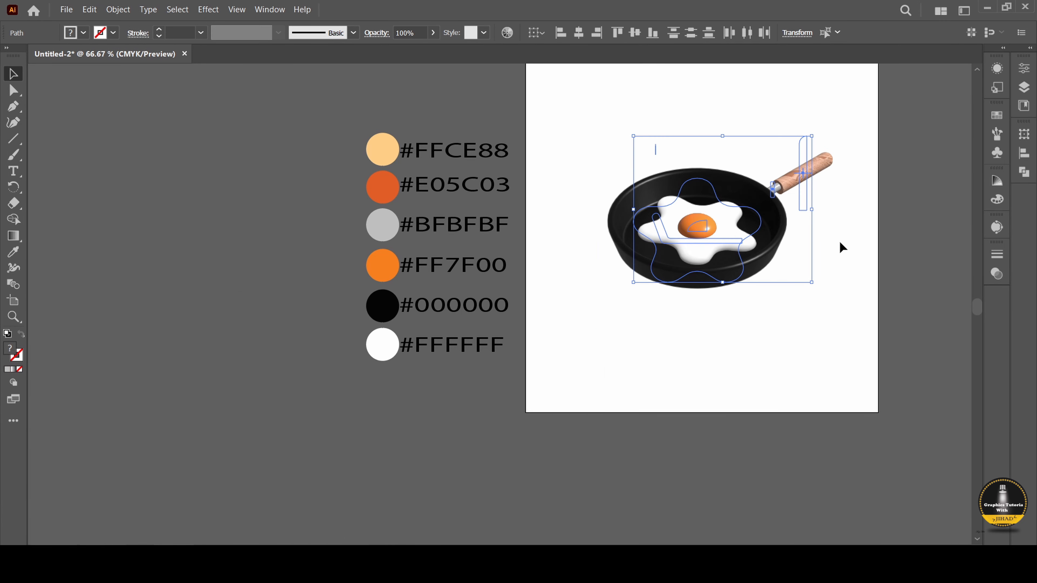
pyautogui.scroll(4, 841, 246)
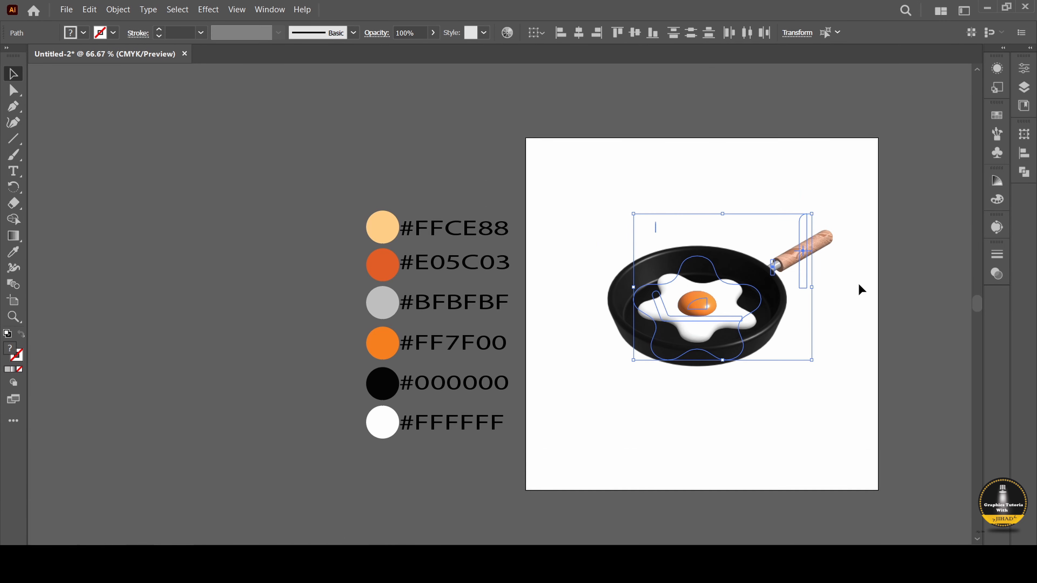
pyautogui.moveTo(722, 313); pyautogui.dragTo(717, 324)
pyautogui.click(588, 232)
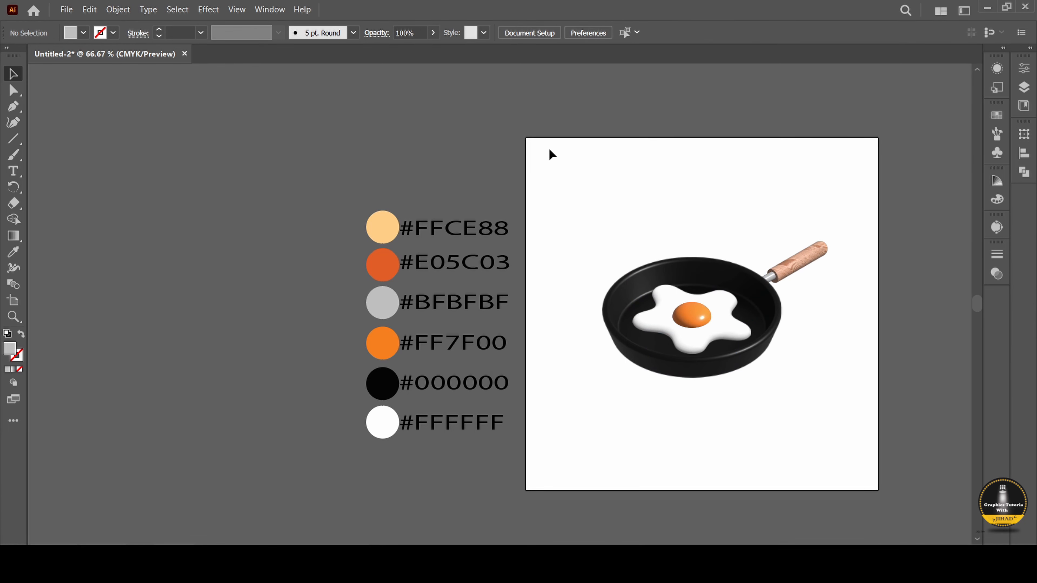
# - Draw a rectangle covering the whole artboard as the background
pyautogui.rightClick(14, 236)
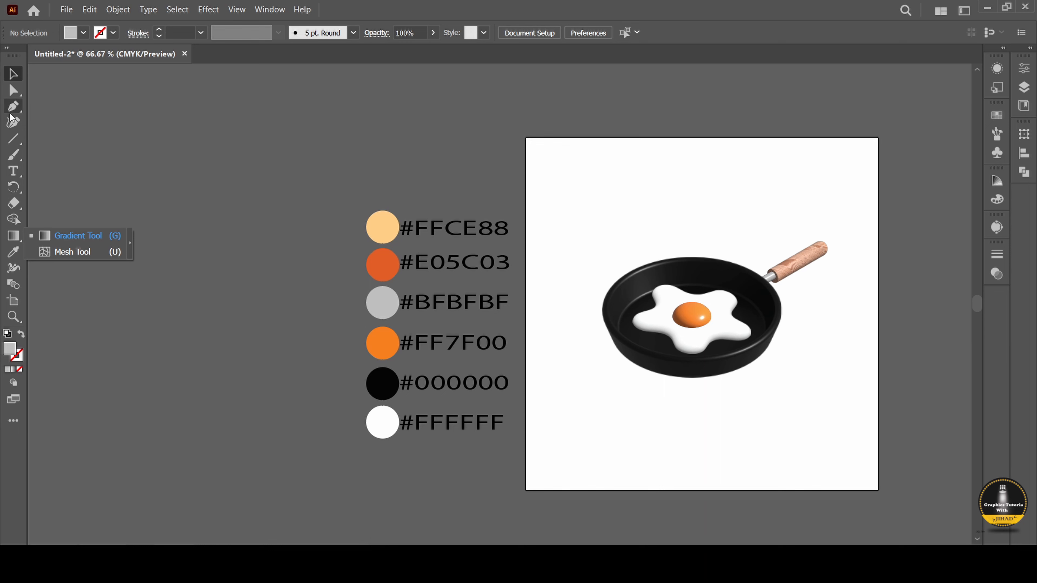
pyautogui.rightClick(13, 139)
pyautogui.click(78, 139)
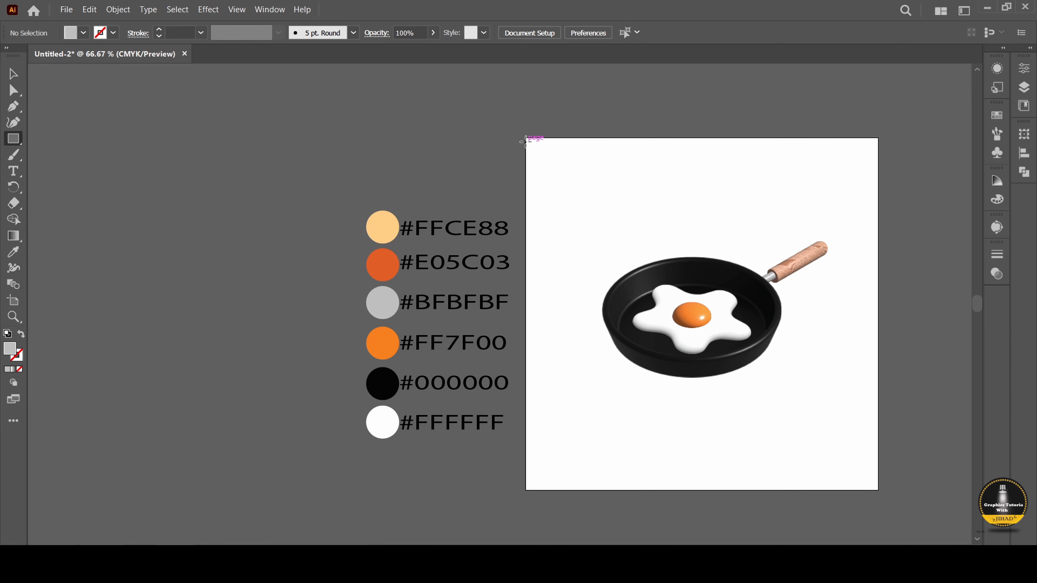
pyautogui.moveTo(526, 139); pyautogui.dragTo(874, 490)
pyautogui.moveTo(875, 490); pyautogui.dragTo(877, 490)
# - Send the background rectangle behind the frying pan and fill it with the #FFCE88 swatch colour
pyautogui.rightClick(617, 242)
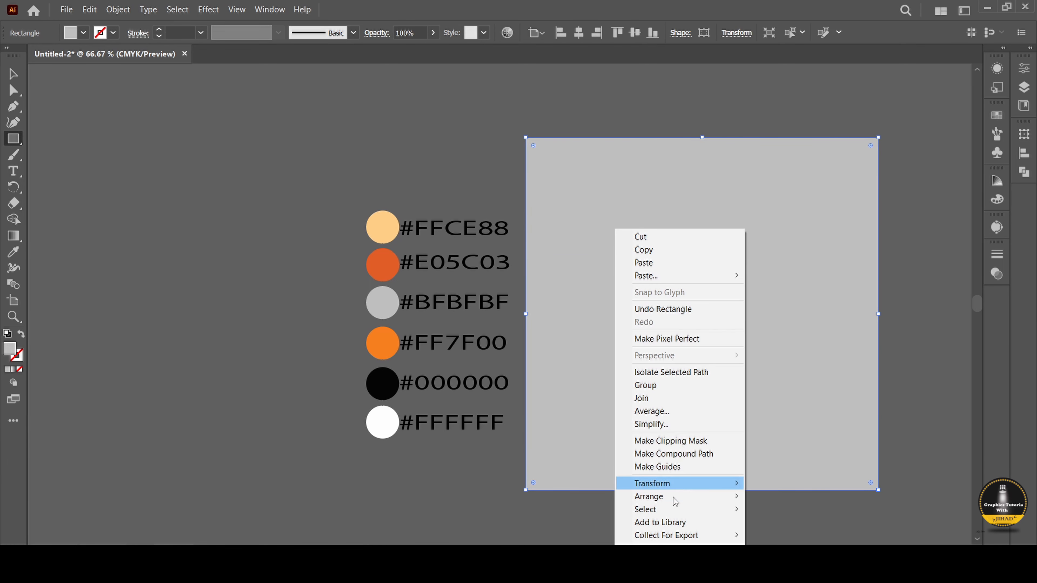
pyautogui.moveTo(670, 501)
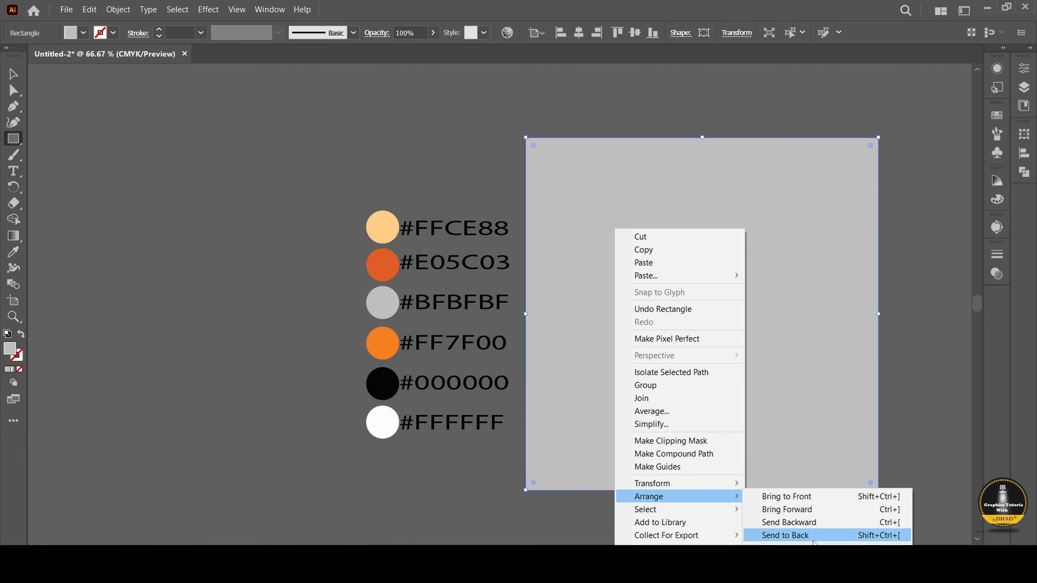
pyautogui.click(788, 536)
pyautogui.press('i')
pyautogui.click(386, 228)
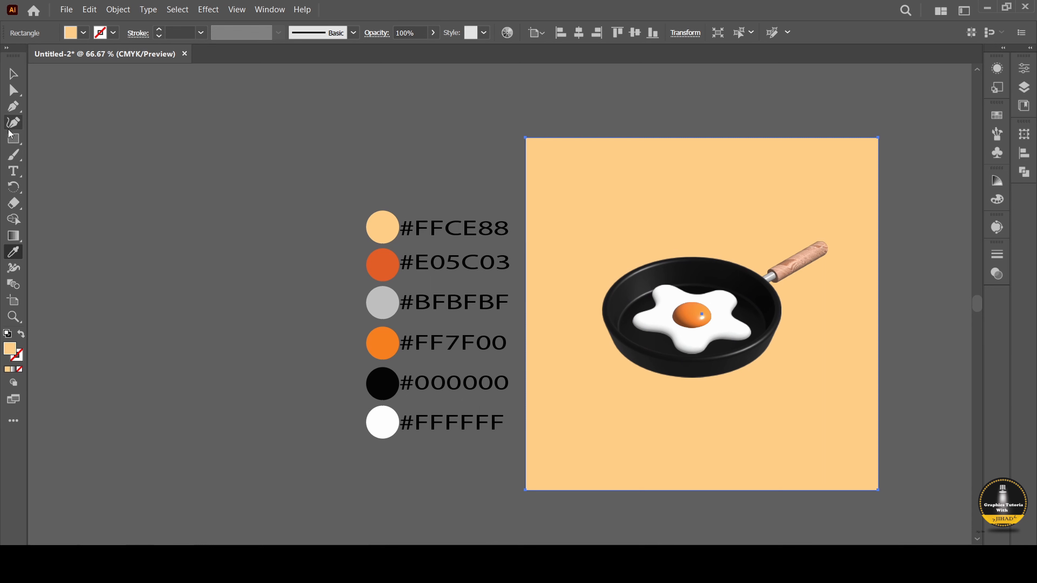
# - Draw a circle slightly wider than the pan's body, overlapping the pan and the area above it
pyautogui.rightClick(13, 140)
pyautogui.click(93, 156)
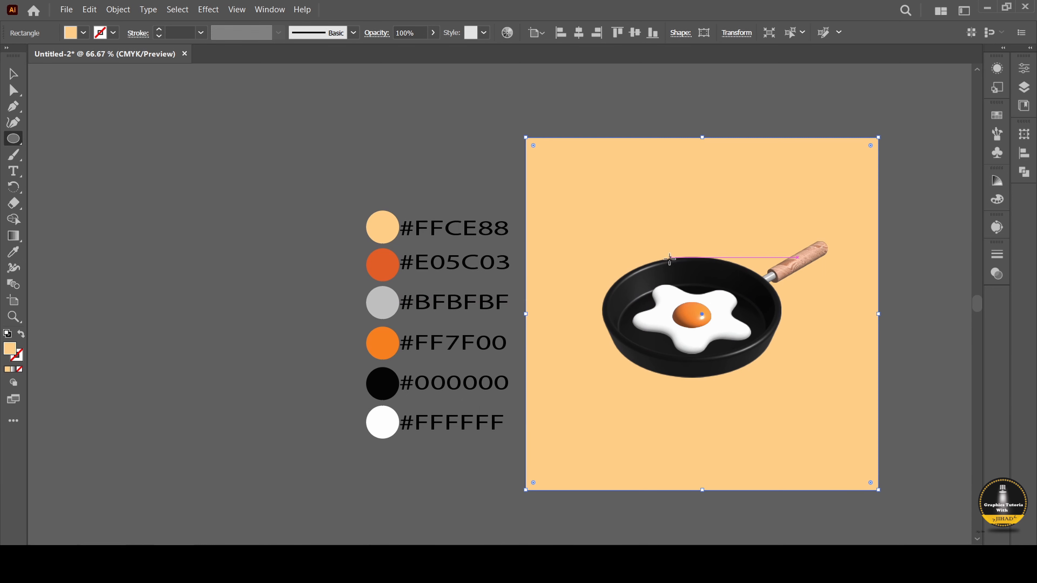
pyautogui.moveTo(659, 270); pyautogui.dragTo(731, 367)
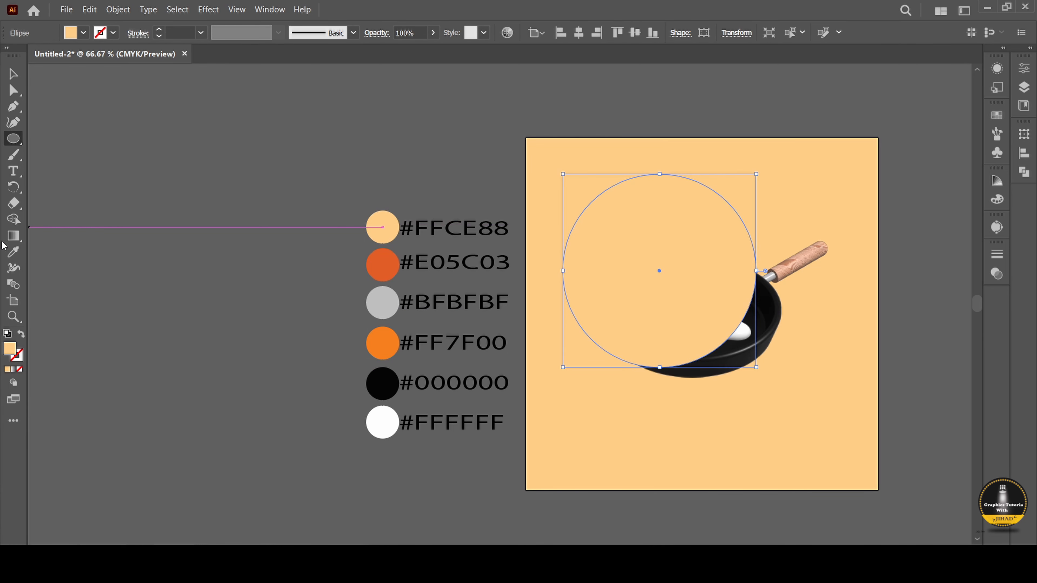
# - Fill the circle overlapping the pan with a radial gradient
pyautogui.doubleClick(12, 236)
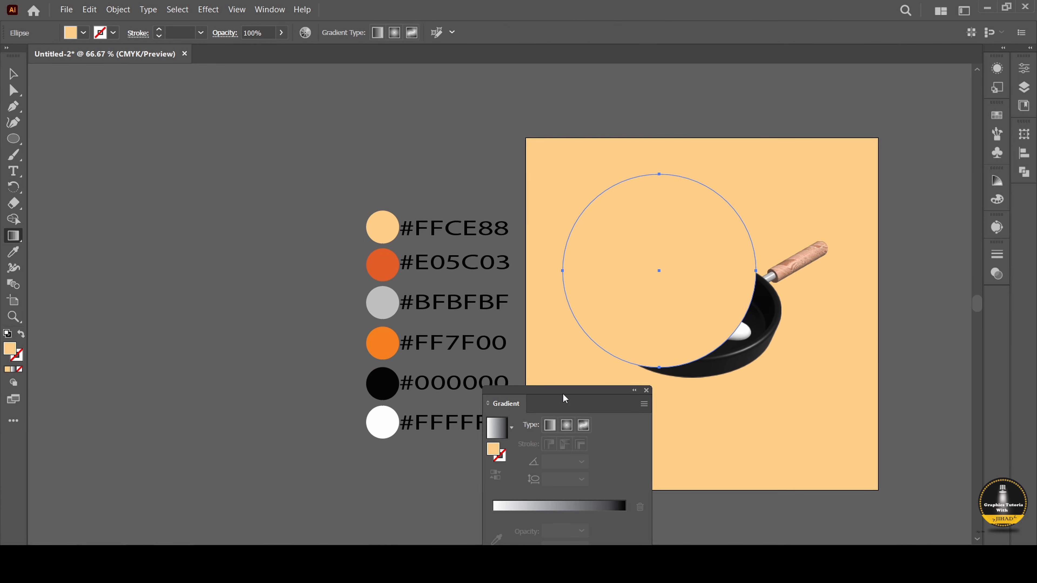
pyautogui.moveTo(562, 393); pyautogui.dragTo(918, 206)
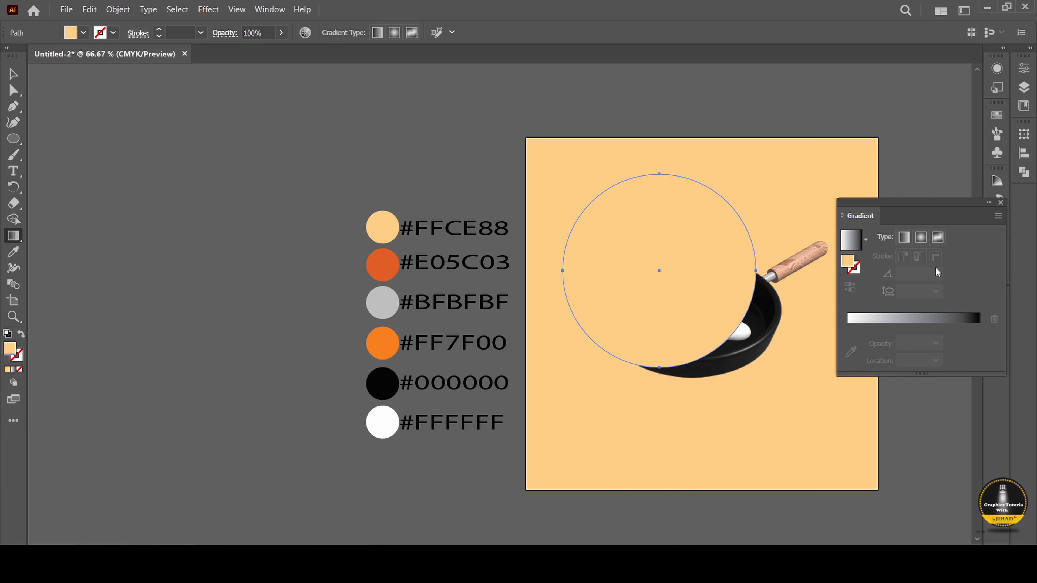
pyautogui.click(915, 318)
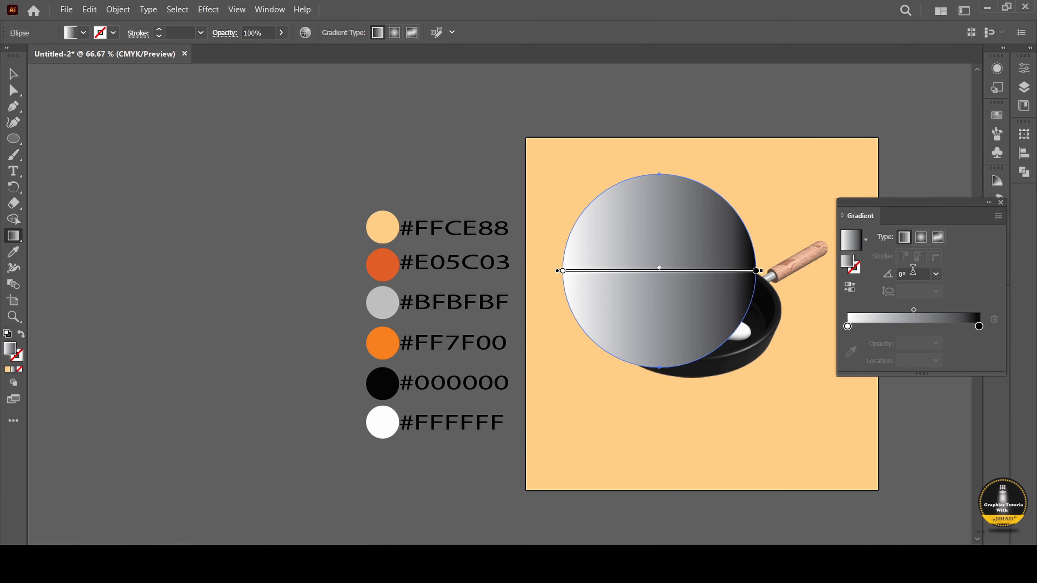
pyautogui.click(922, 238)
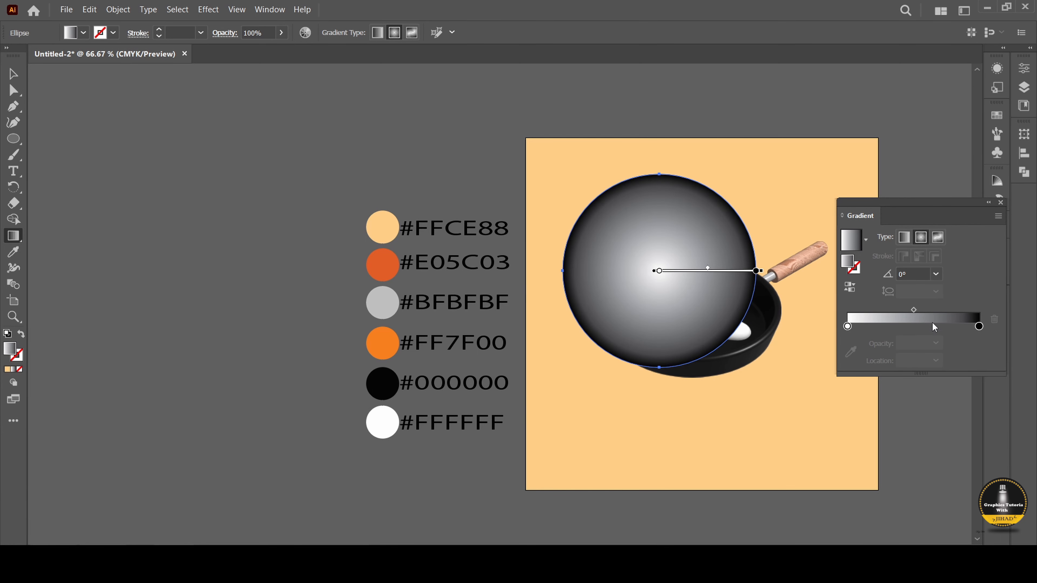
# - Set the radial gradient's centre colour stop to black by sampling the #000000 swatch
pyautogui.doubleClick(848, 327)
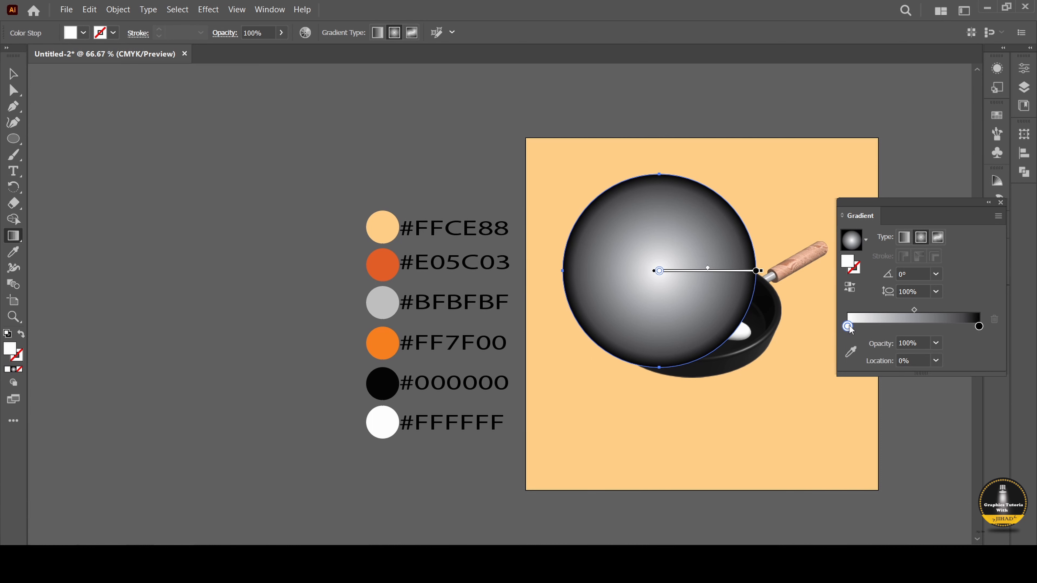
pyautogui.press('Escape')
pyautogui.click(851, 351)
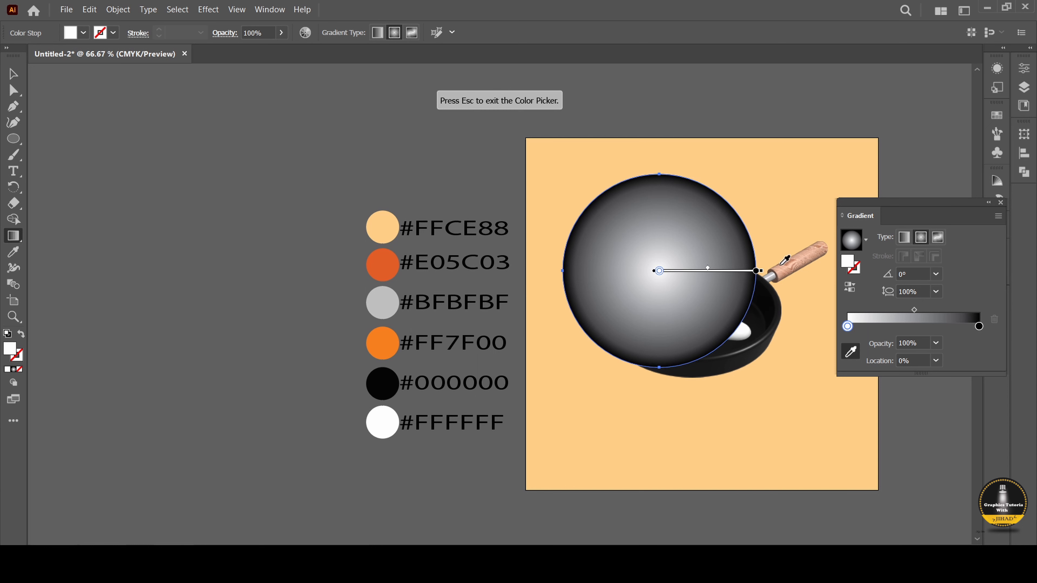
pyautogui.click(390, 373)
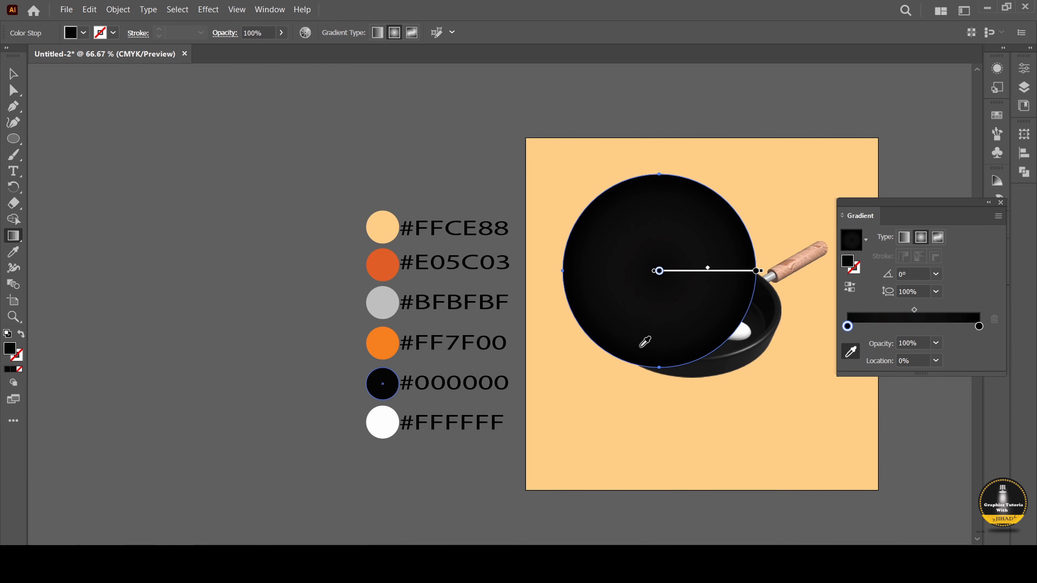
# - Set the opacity of the black gradient stop at the circle's outer edge to 0%
pyautogui.click(975, 326)
pyautogui.click(936, 343)
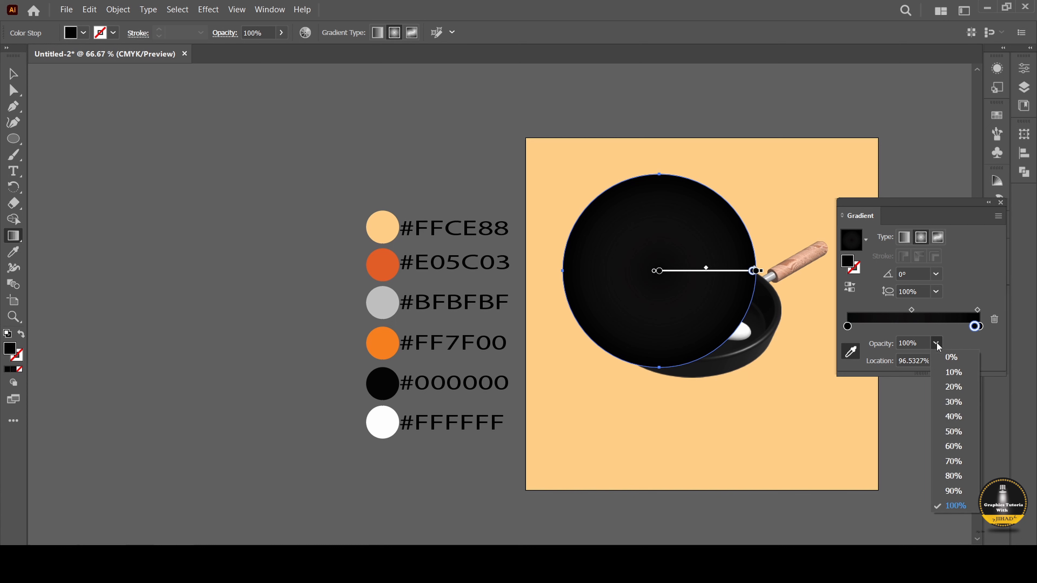
pyautogui.click(952, 374)
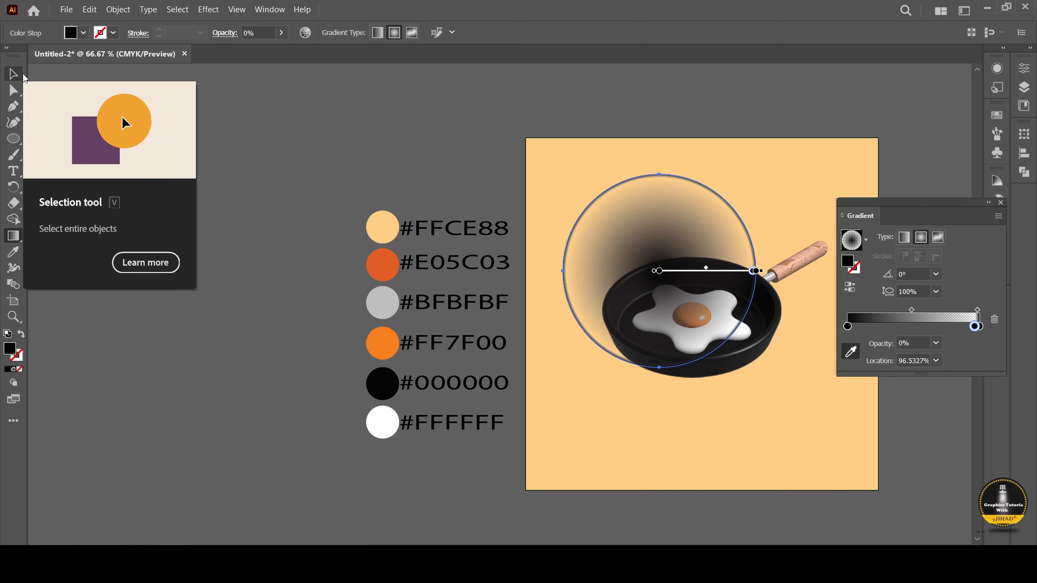
# - Flatten the gradient circle into a thin ellipse and place it just beneath the pan as a shadow
pyautogui.click(12, 74)
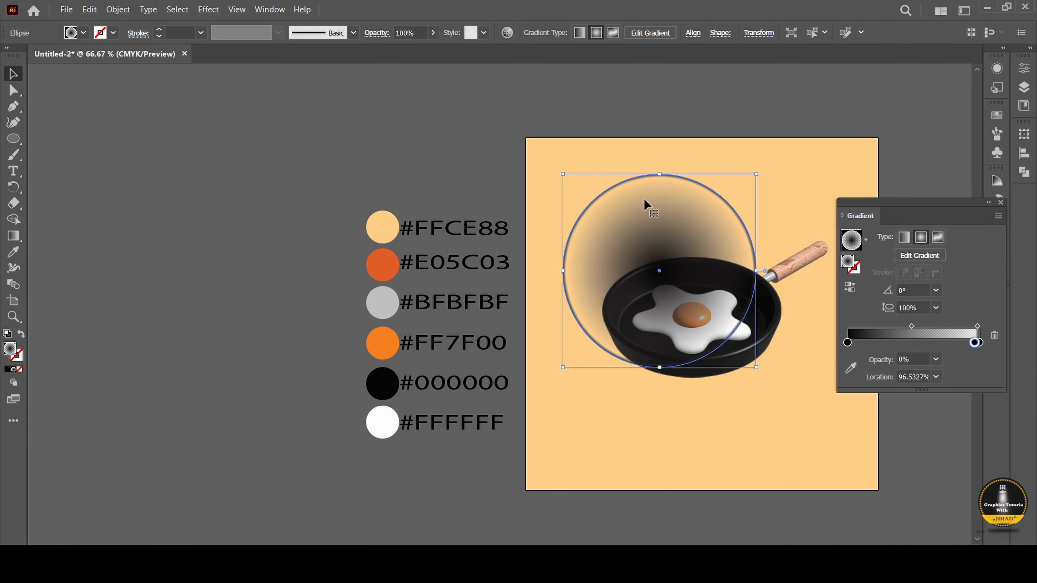
pyautogui.moveTo(660, 174); pyautogui.dragTo(668, 408)
pyautogui.click(657, 387)
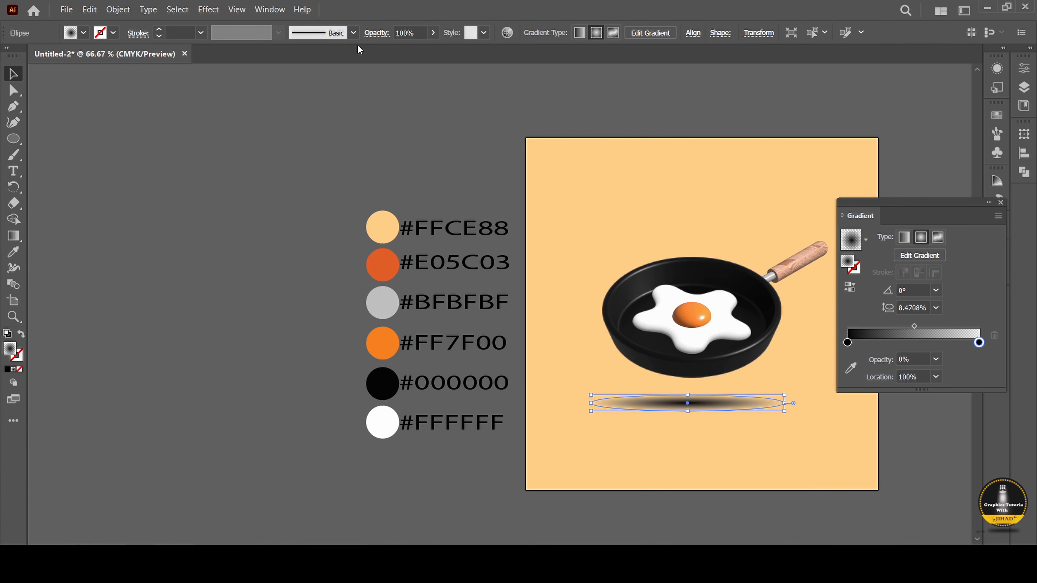
# - Lower the shadow ellipse's overall opacity to 37%
pyautogui.click(352, 32)
pyautogui.click(483, 33)
pyautogui.click(482, 33)
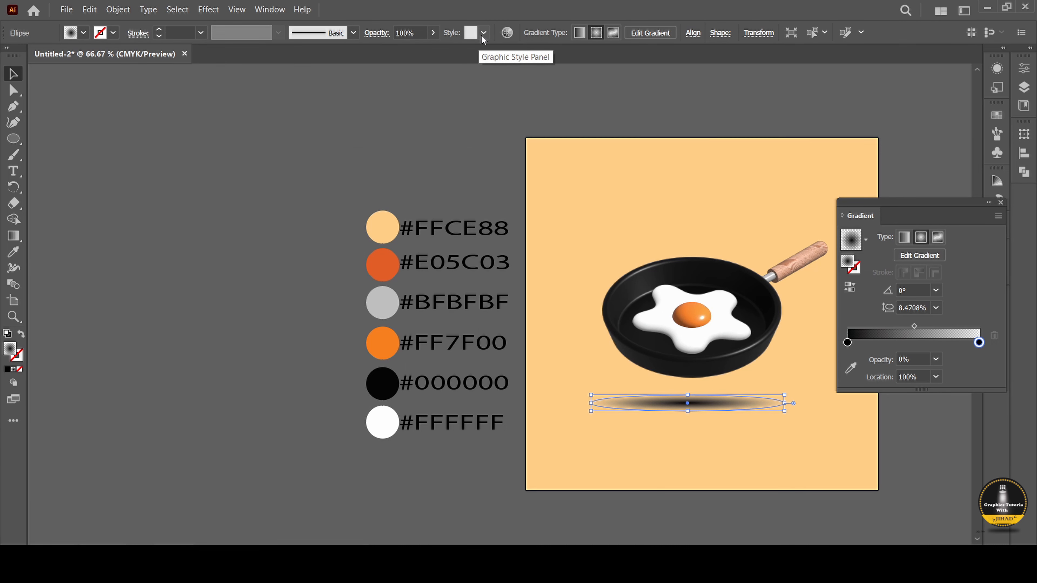
pyautogui.click(433, 32)
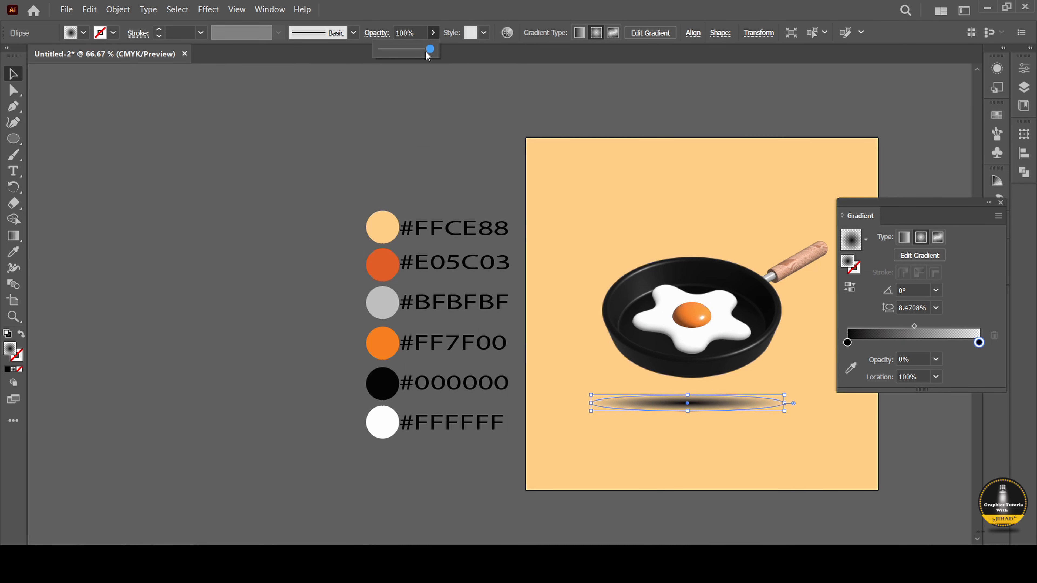
pyautogui.moveTo(426, 53); pyautogui.dragTo(401, 56)
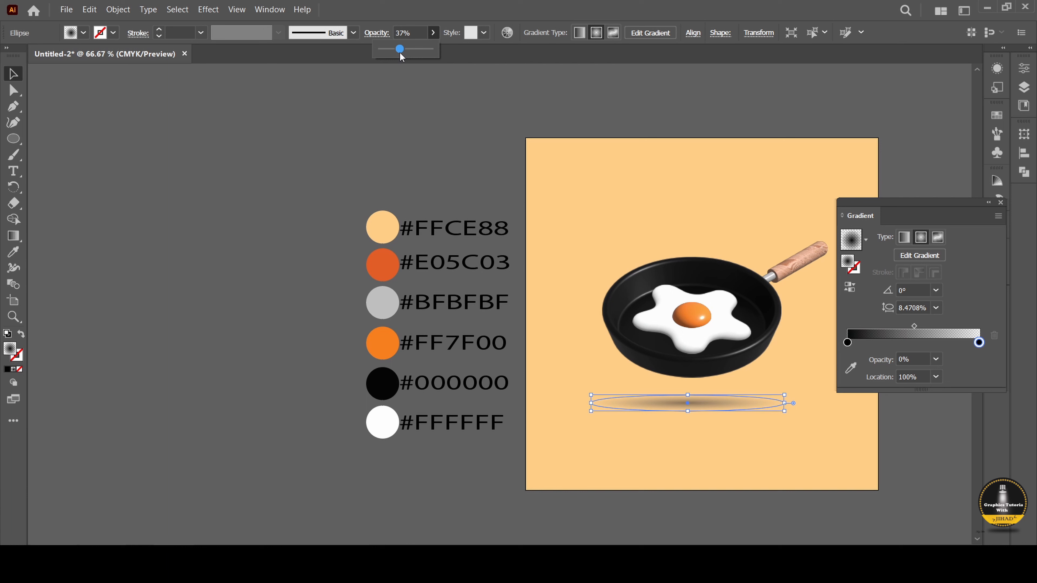
# - Set the shadow ellipse's blending mode to Multiply
pyautogui.click(379, 33)
pyautogui.click(380, 32)
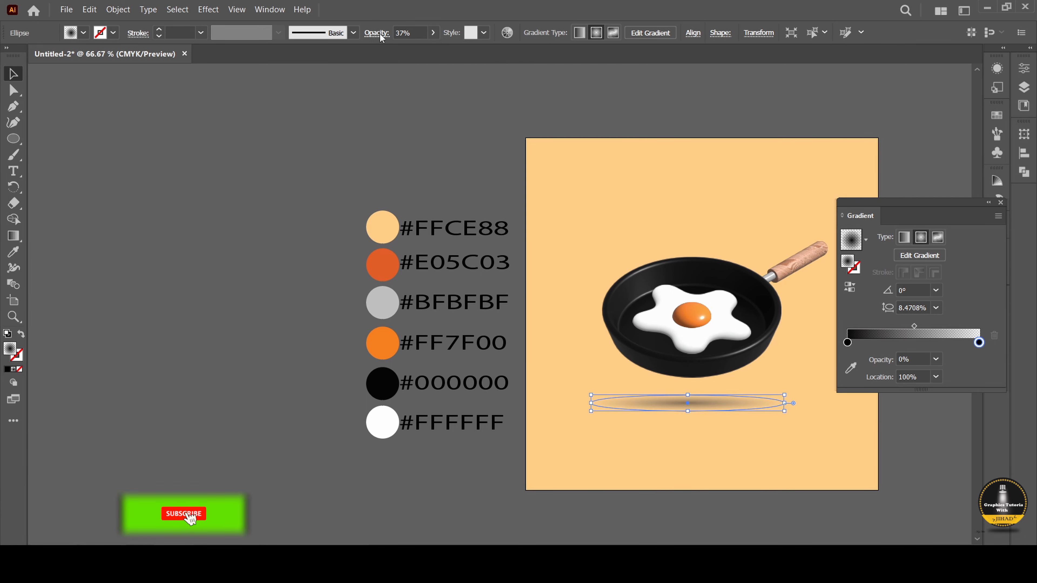
pyautogui.click(379, 33)
pyautogui.click(294, 53)
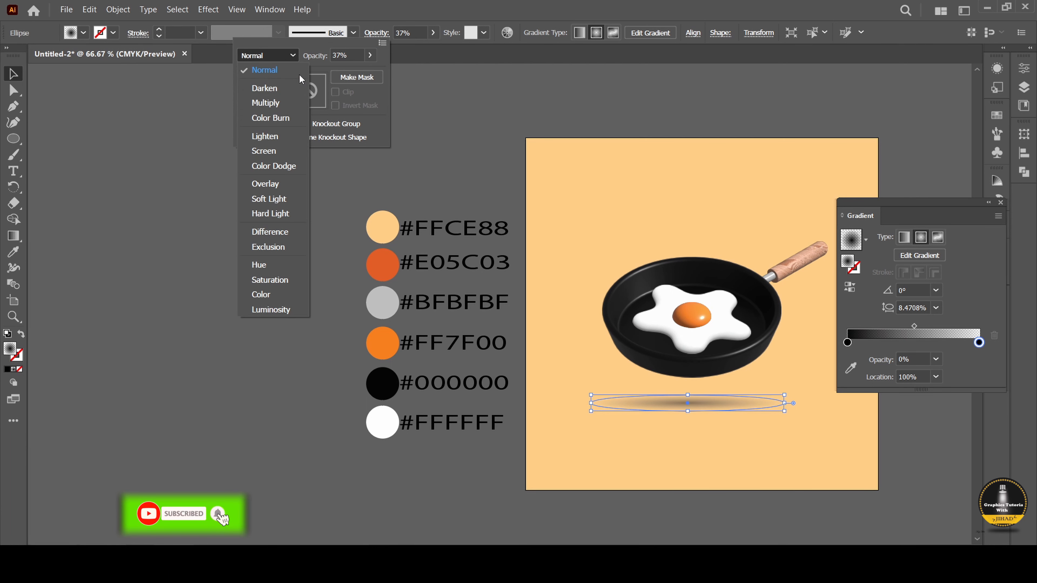
pyautogui.click(297, 106)
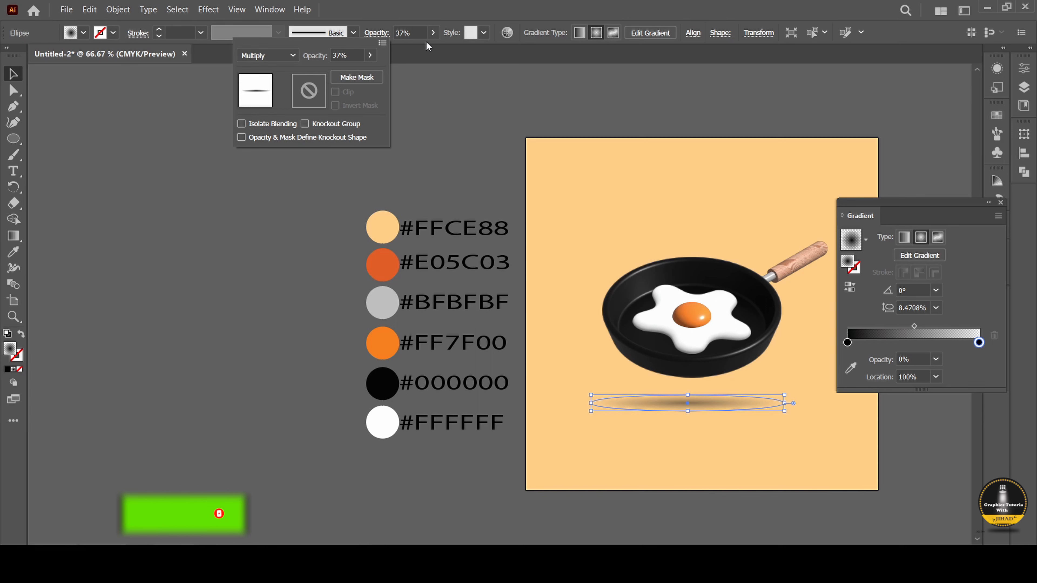
pyautogui.click(607, 232)
pyautogui.click(607, 232)
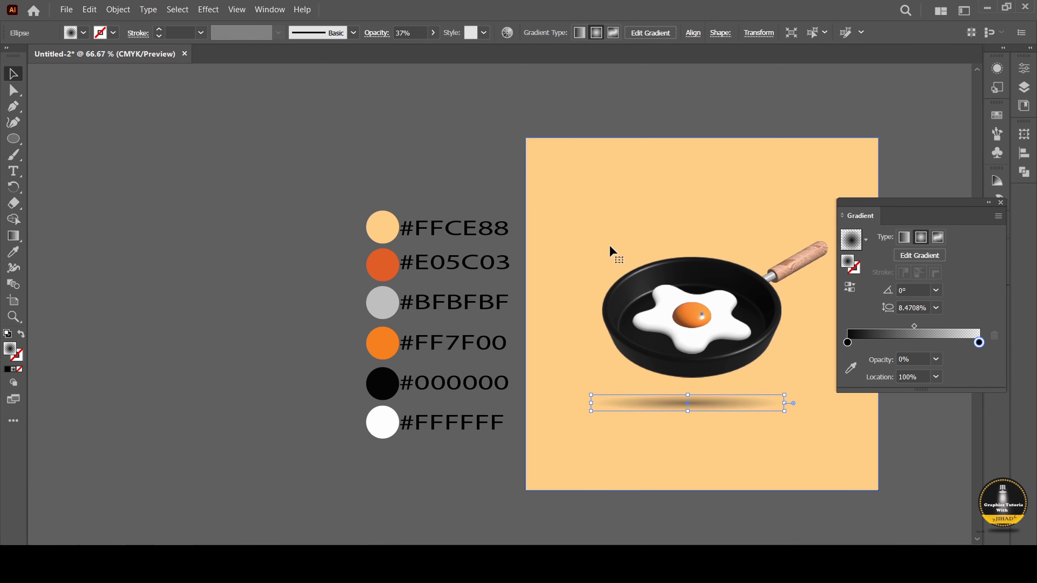
# - Reduce the shadow ellipse's overall opacity to 20%
pyautogui.click(731, 405)
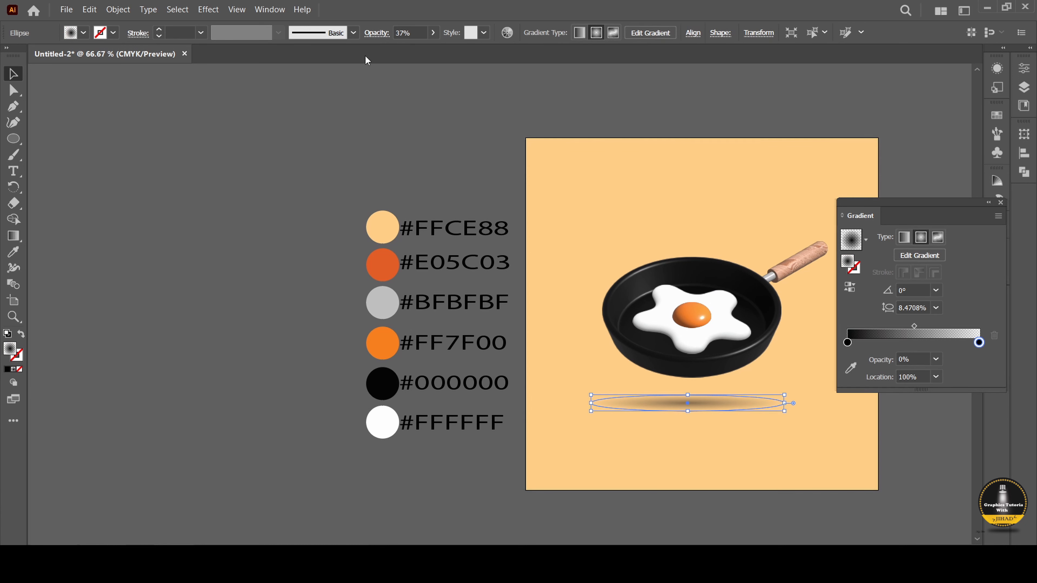
pyautogui.click(434, 35)
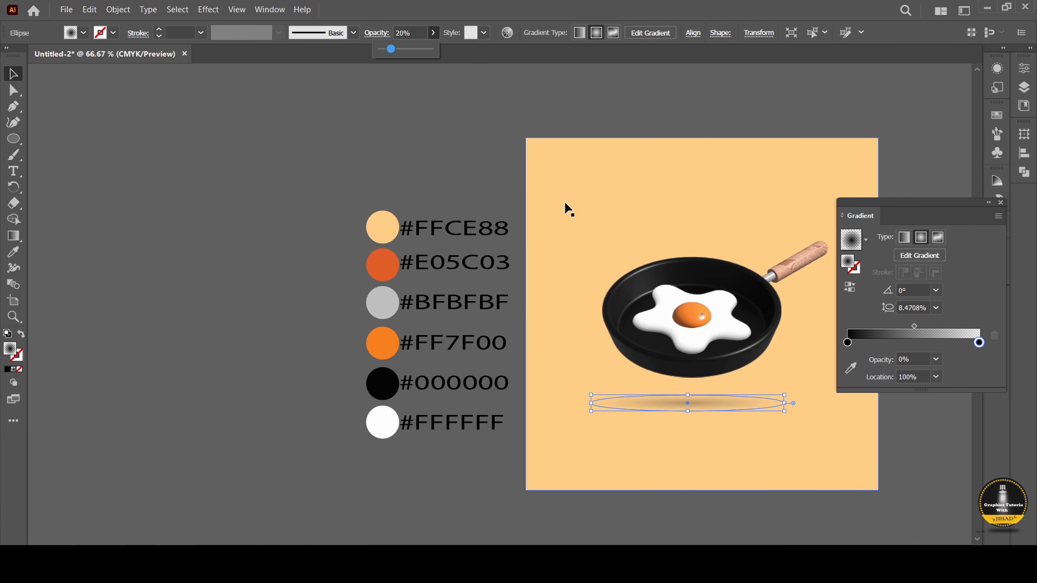
pyautogui.click(570, 225)
# - Move the shadow ellipse up closer to the pan's base and narrow it slightly from its left end
pyautogui.moveTo(680, 404); pyautogui.dragTo(701, 416)
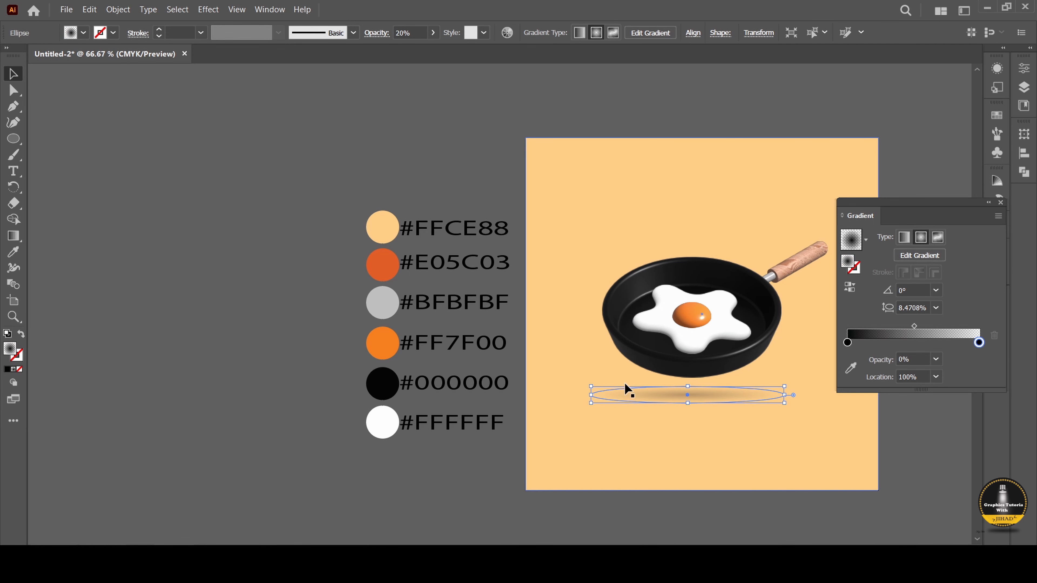
pyautogui.moveTo(594, 385); pyautogui.dragTo(598, 390)
pyautogui.click(685, 434)
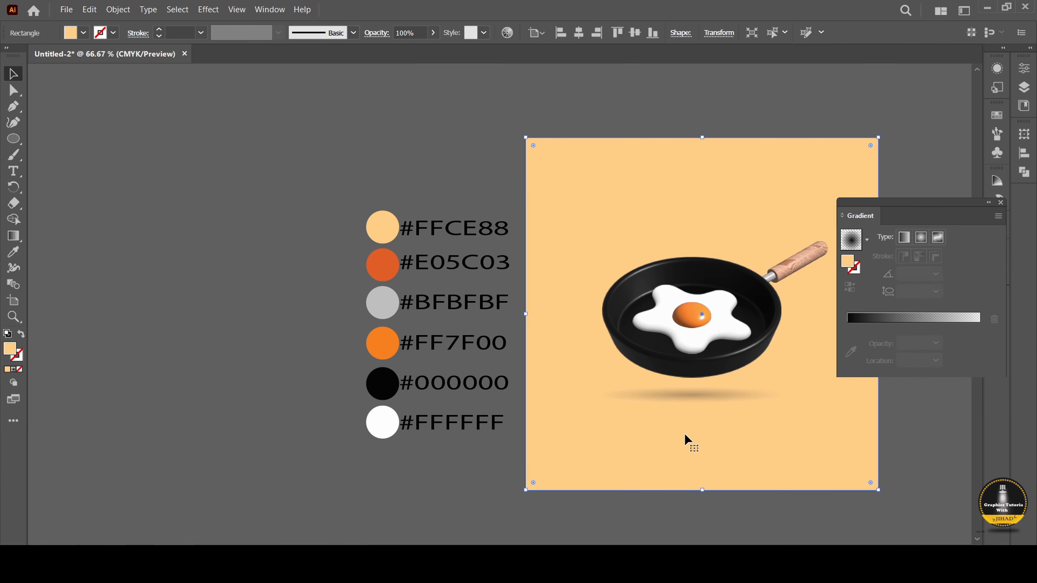
# - Set the shadow ellipse's overall opacity to 16% and deselect it
pyautogui.click(707, 404)
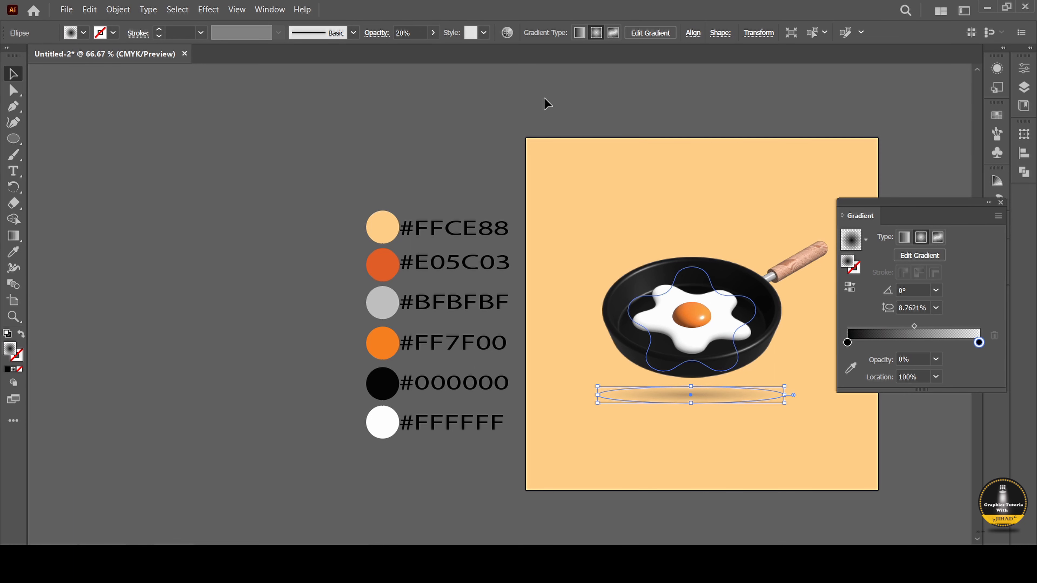
pyautogui.click(434, 35)
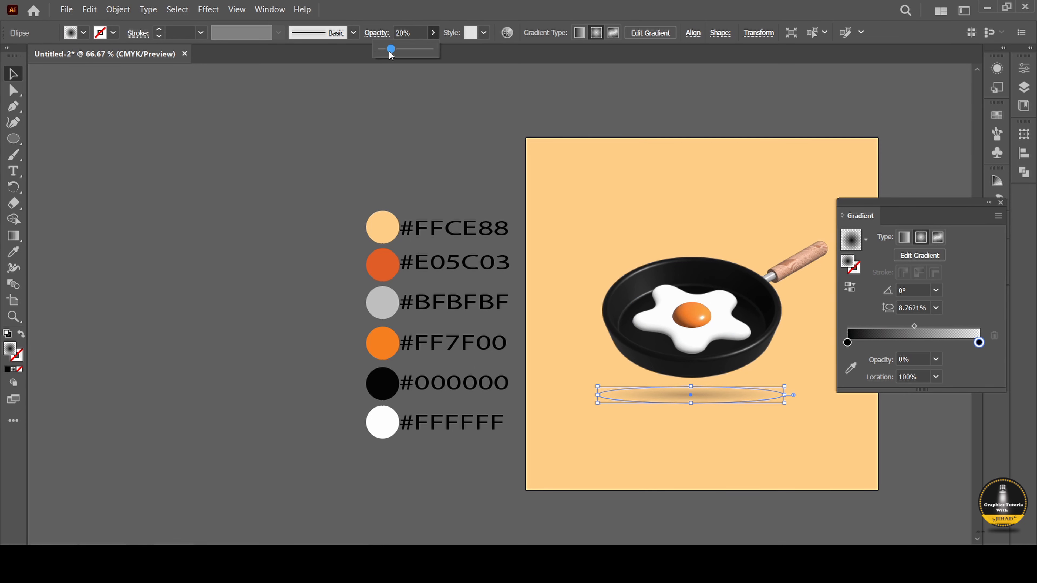
pyautogui.click(401, 95)
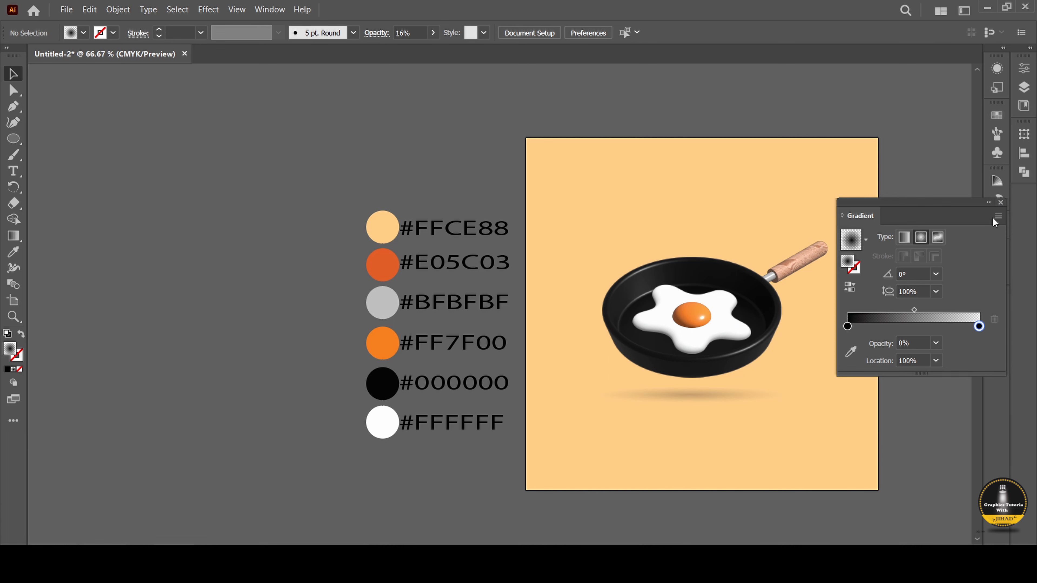
pyautogui.click(1001, 202)
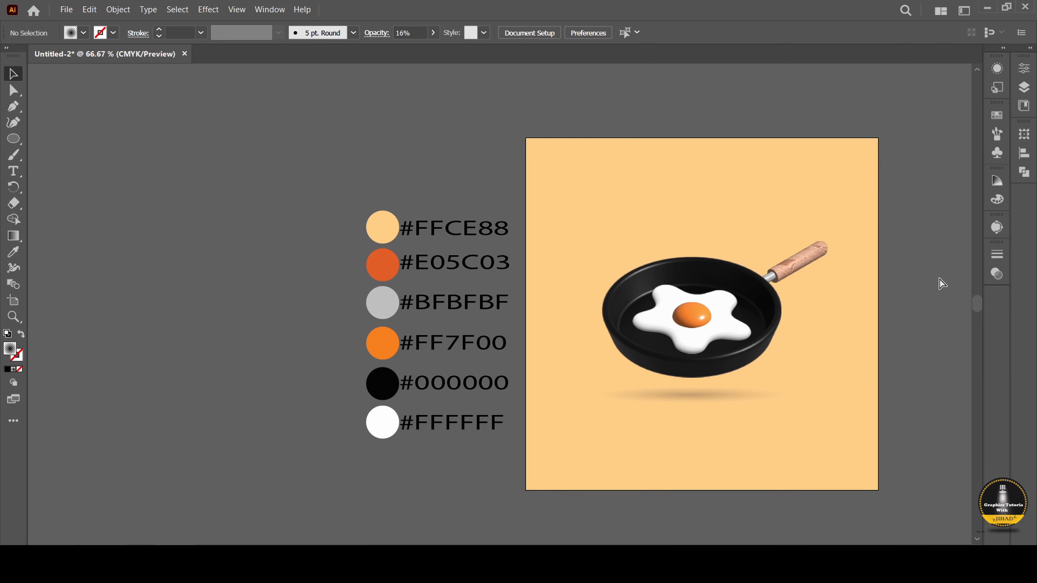
pyautogui.hotkey('ctrl', '0')
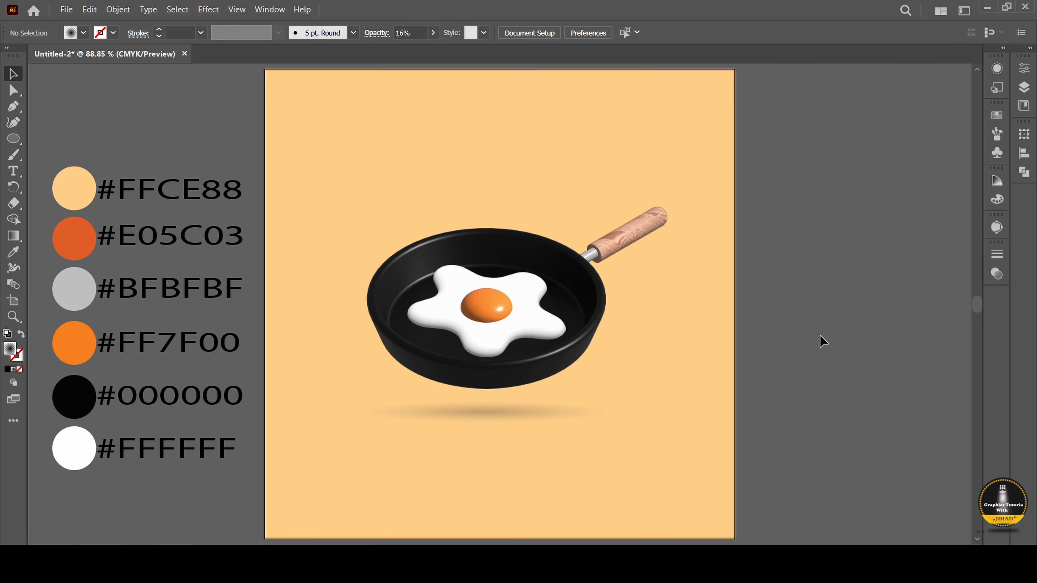